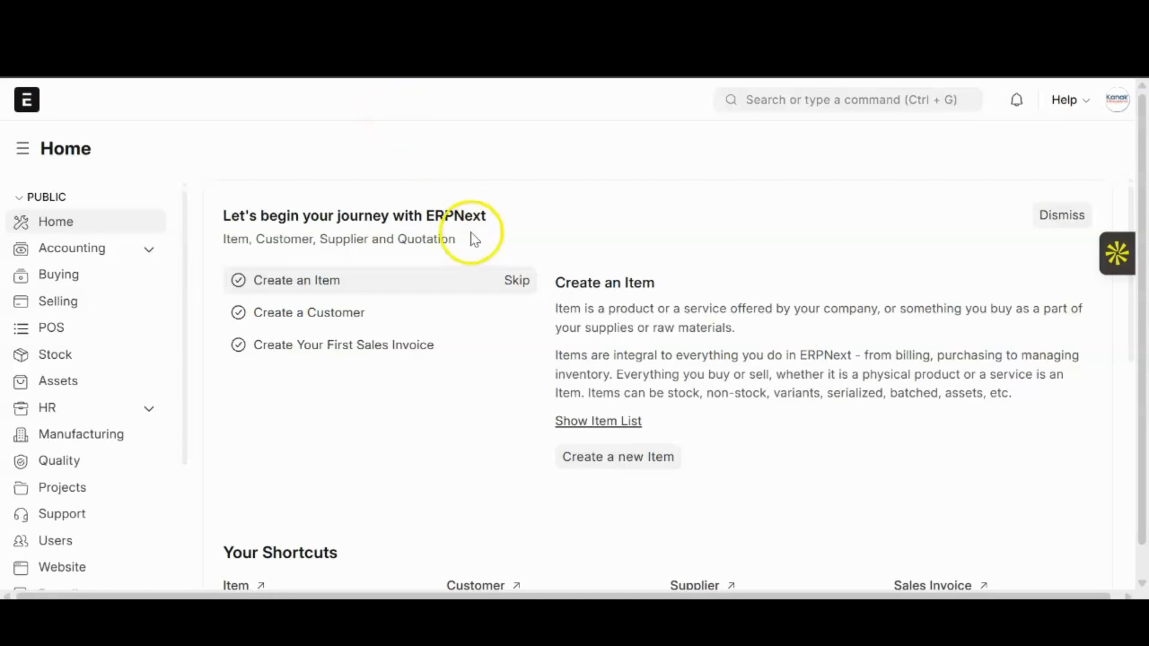
Open the Item list and check its Asset item group filter and sorting by Item Name.
{"action": "left_click", "coordinate": [838, 98]}
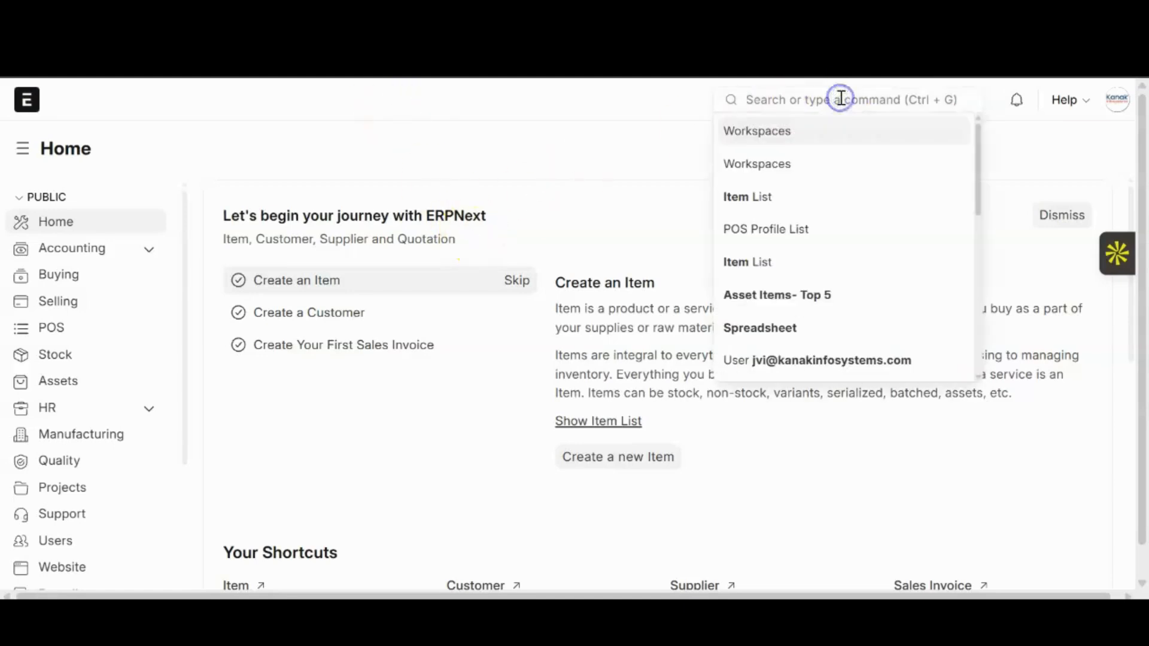
{"action": "left_click", "coordinate": [807, 198]}
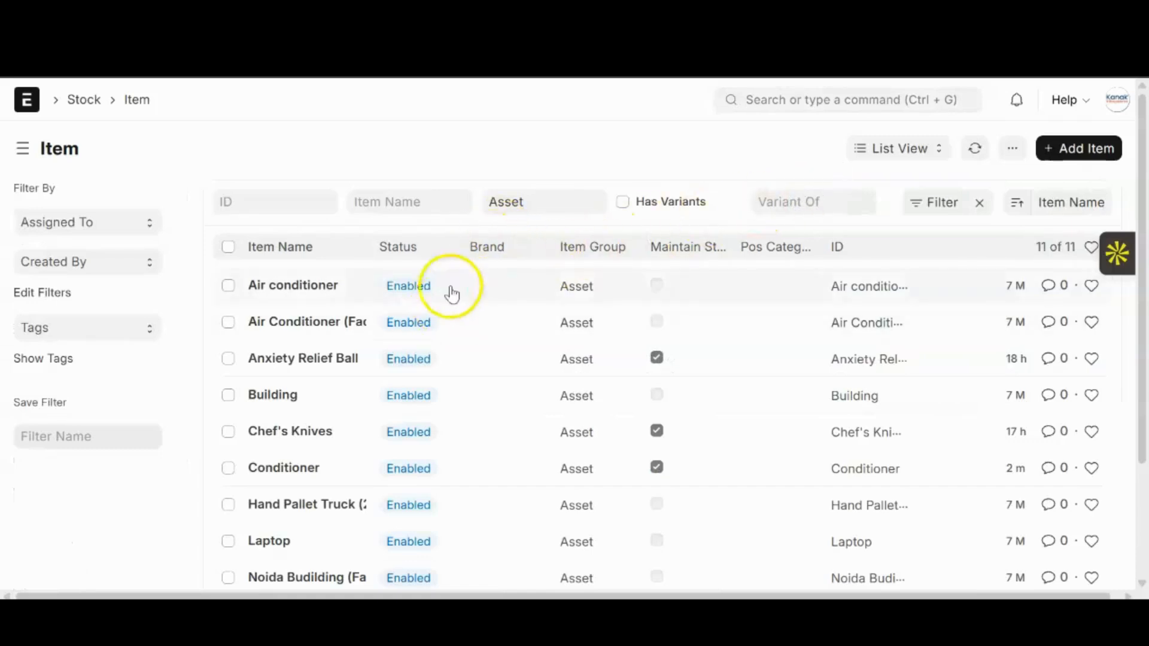
{"action": "left_click", "coordinate": [491, 204]}
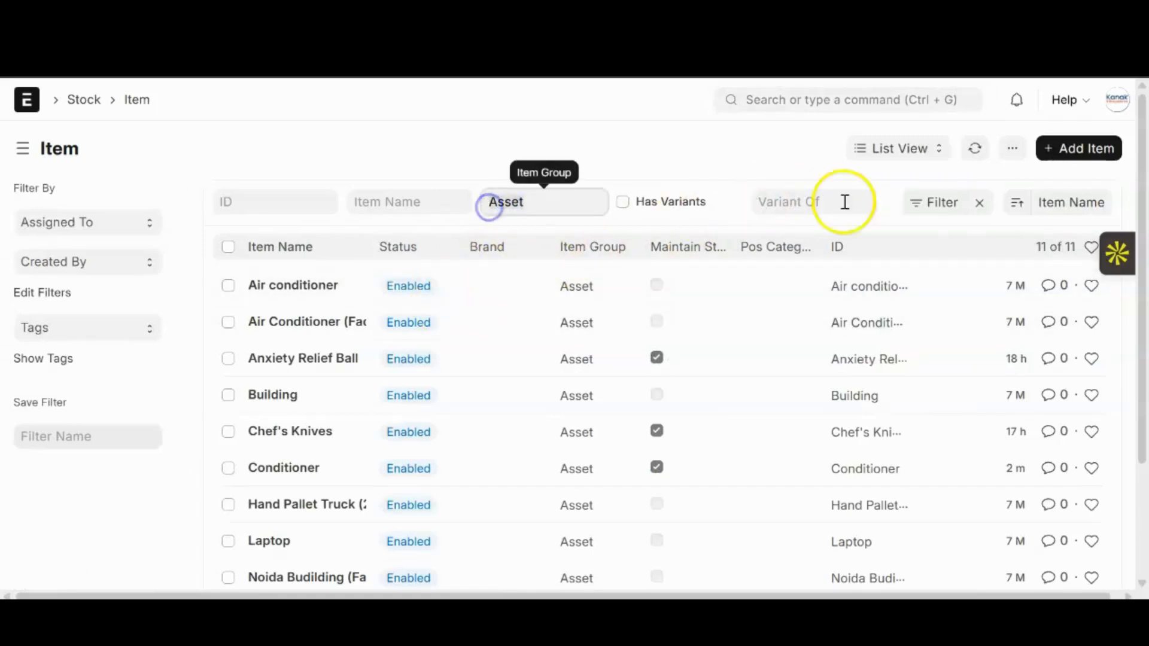
{"action": "left_click", "coordinate": [1019, 206]}
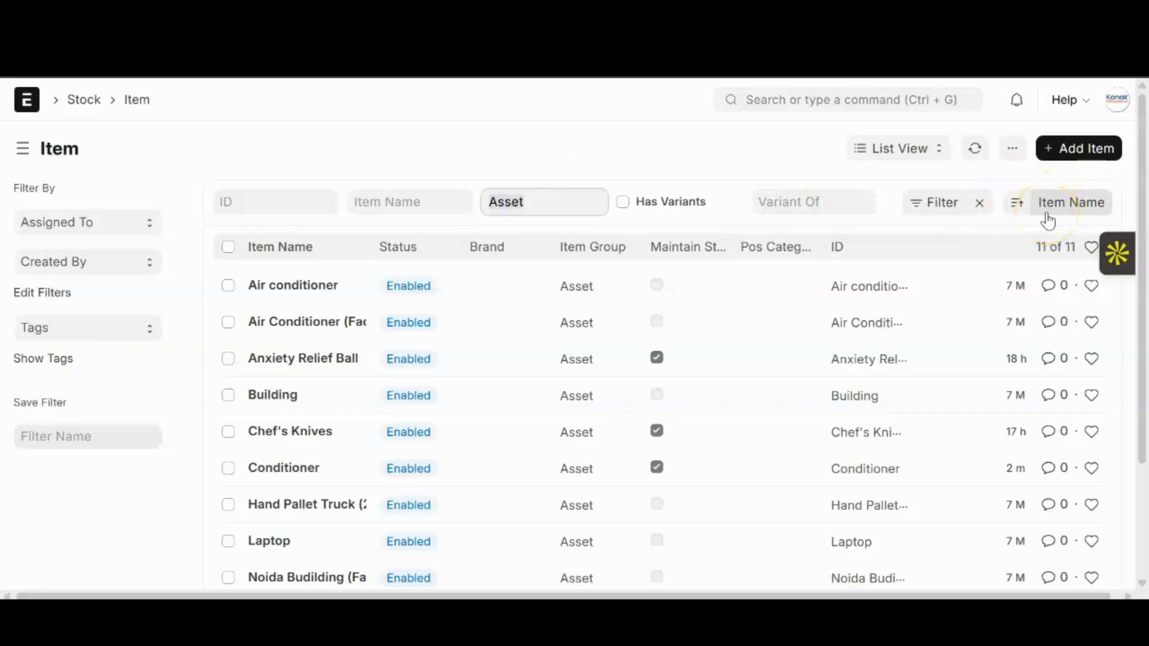
Create a spreadsheet from the Asset-filtered Item list, limited to 5 records.
{"action": "left_click", "coordinate": [1012, 149]}
{"action": "left_click", "coordinate": [908, 183]}
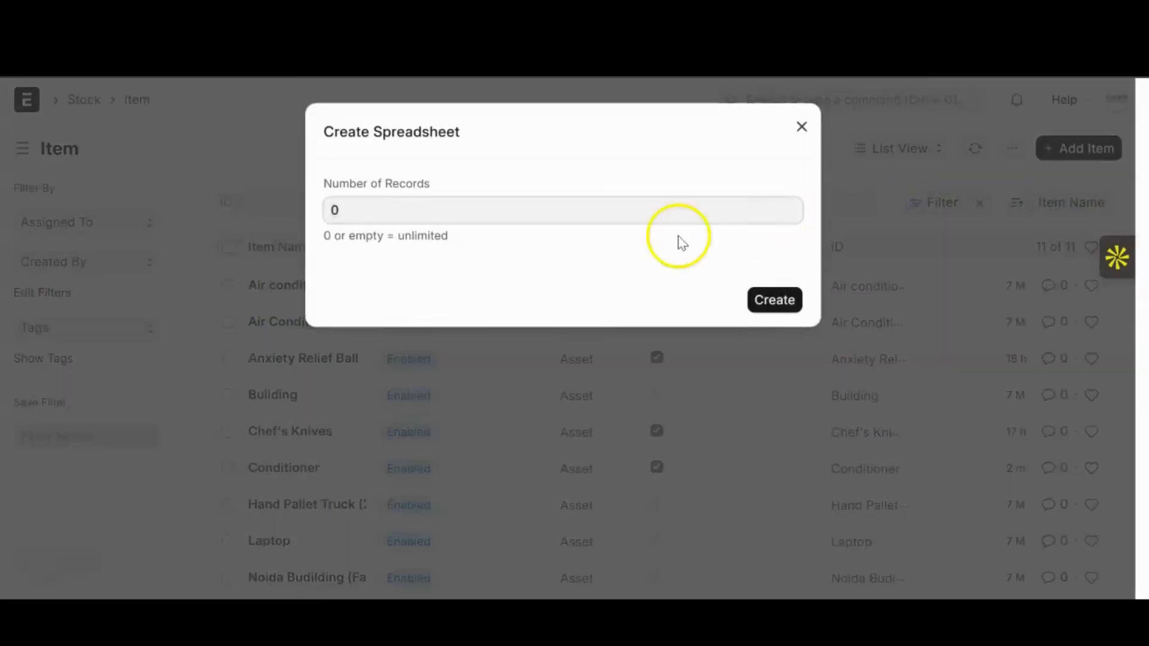
{"action": "key", "text": "BackSpace"}
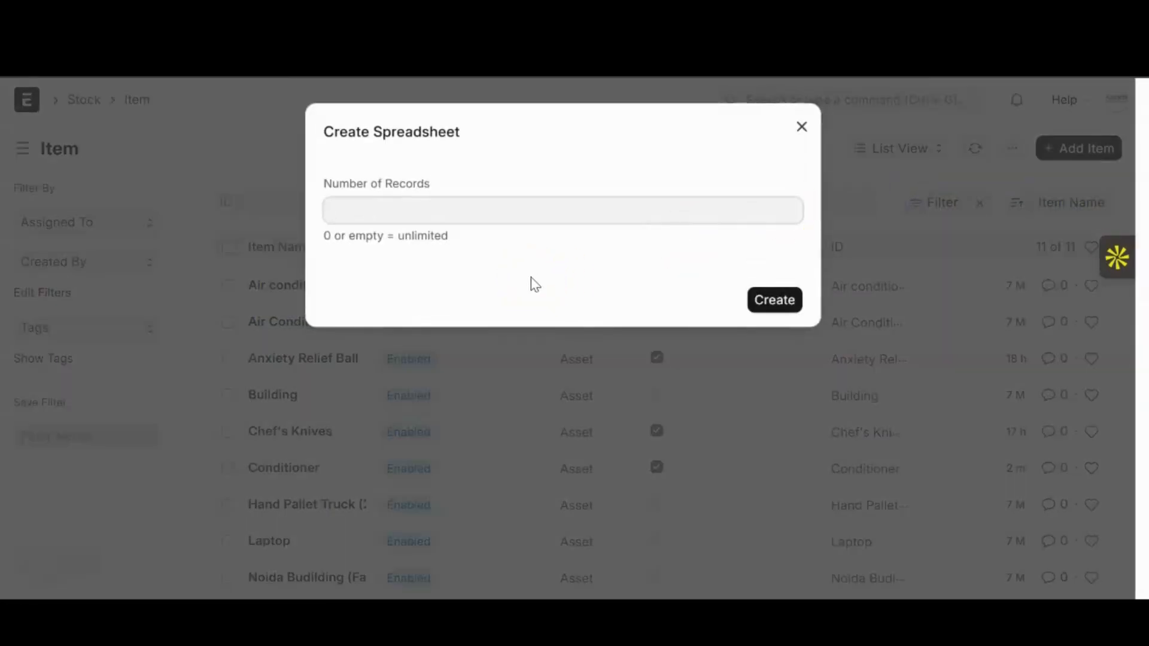
{"action": "type", "text": "5"}
{"action": "left_click", "coordinate": [773, 302]}
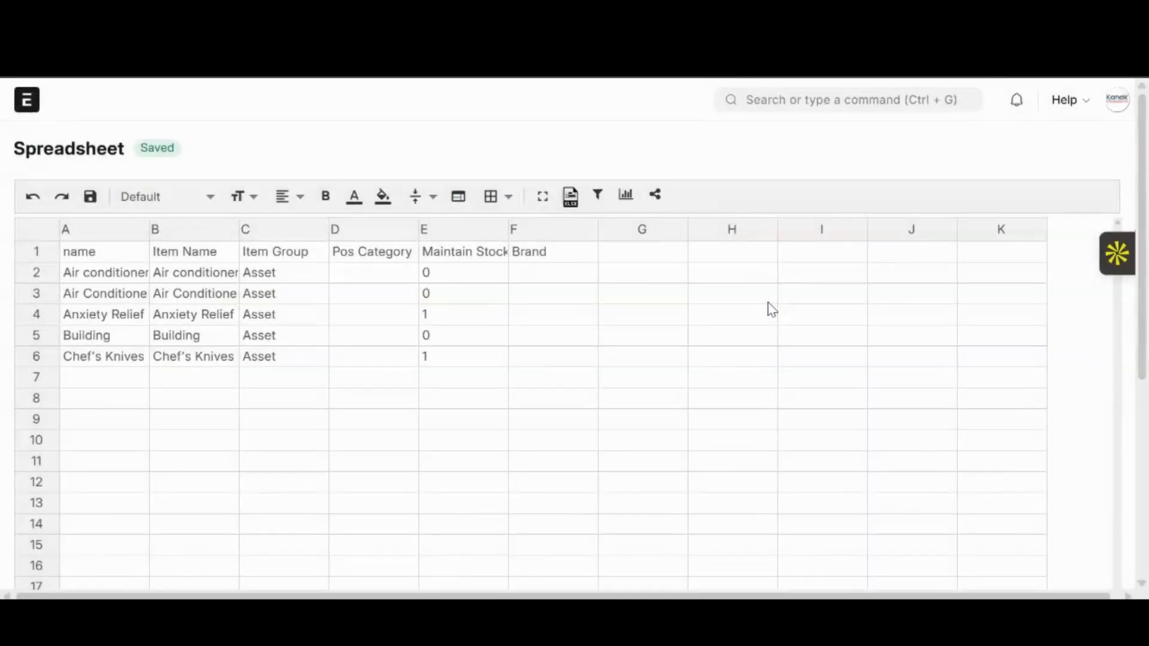
Fill cells A2 to C3, covering the first two item rows, with a light yellow background.
{"action": "left_click", "coordinate": [104, 275]}
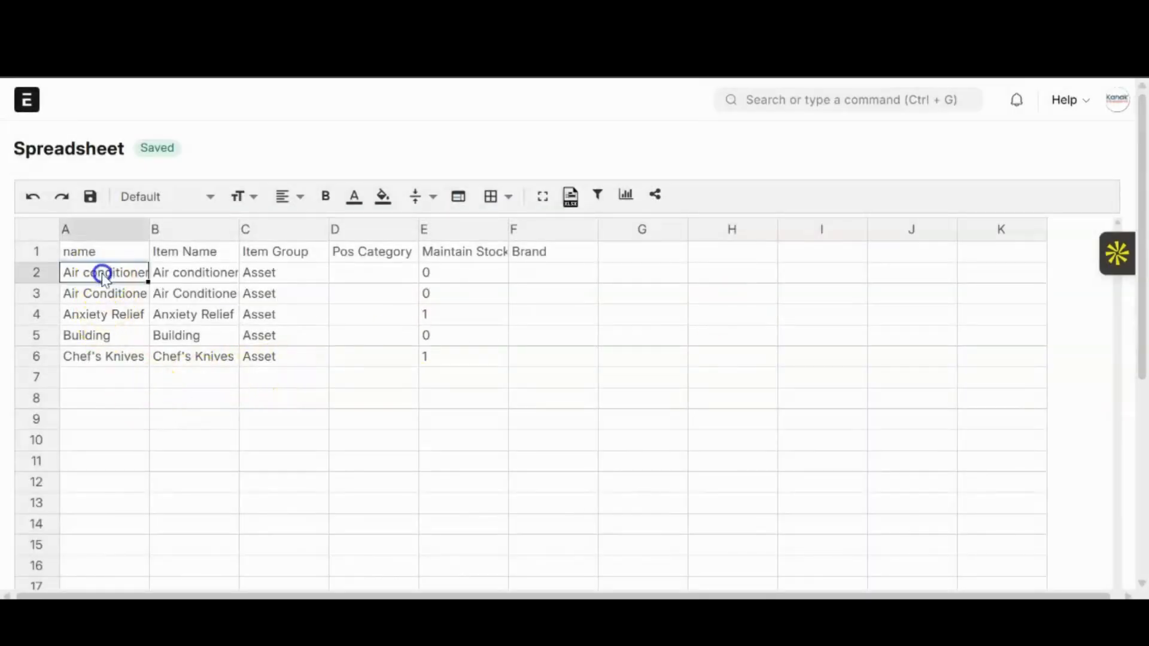
{"action": "left_click_drag", "start_coordinate": [103, 275], "coordinate": [289, 336]}
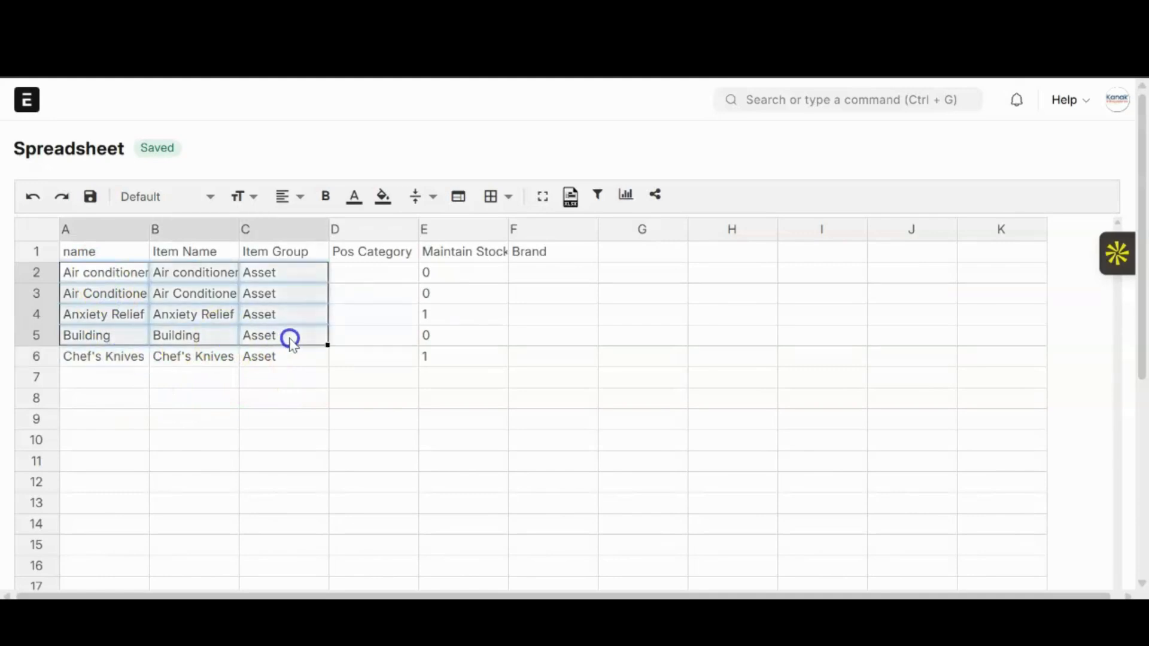
{"action": "left_click", "coordinate": [260, 414]}
{"action": "left_click_drag", "start_coordinate": [96, 282], "coordinate": [272, 288]}
{"action": "left_click", "coordinate": [383, 203]}
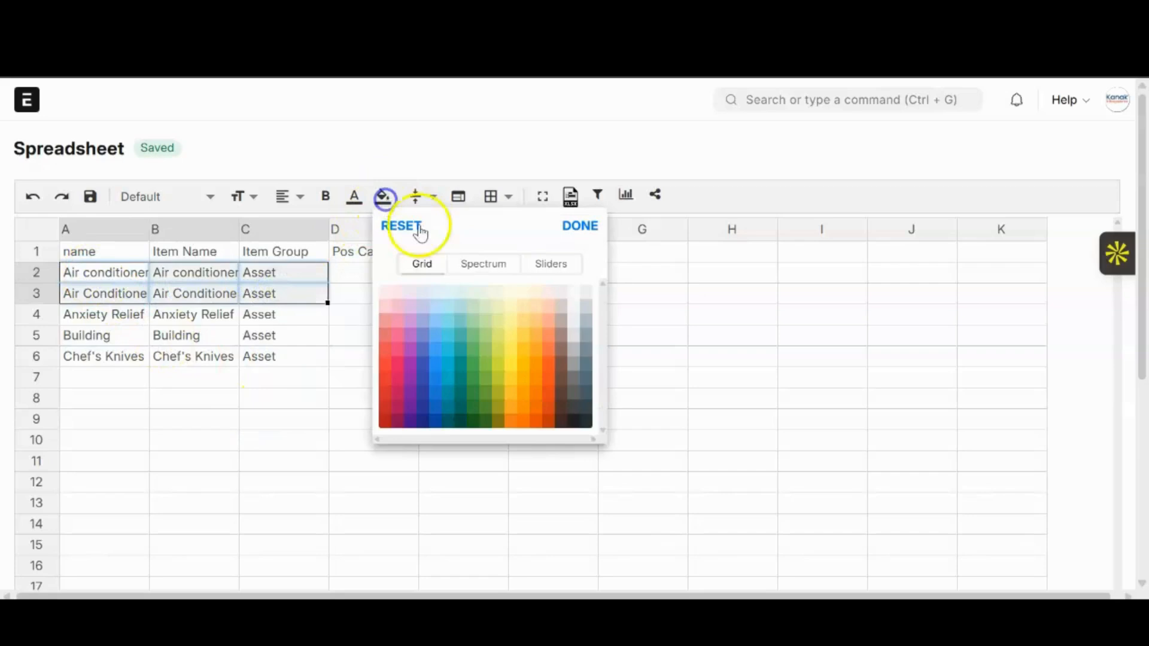
{"action": "left_click", "coordinate": [492, 319]}
{"action": "left_click", "coordinate": [316, 392]}
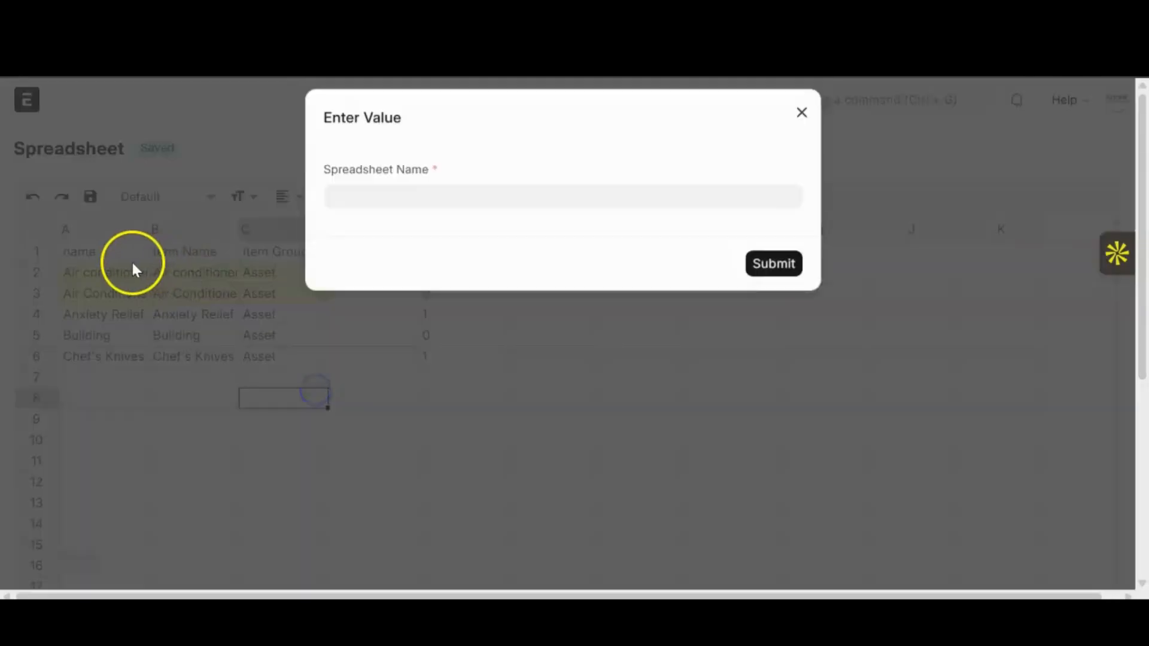
Save the spreadsheet under the name "Top 5 Asset Item".
{"action": "left_click", "coordinate": [421, 203]}
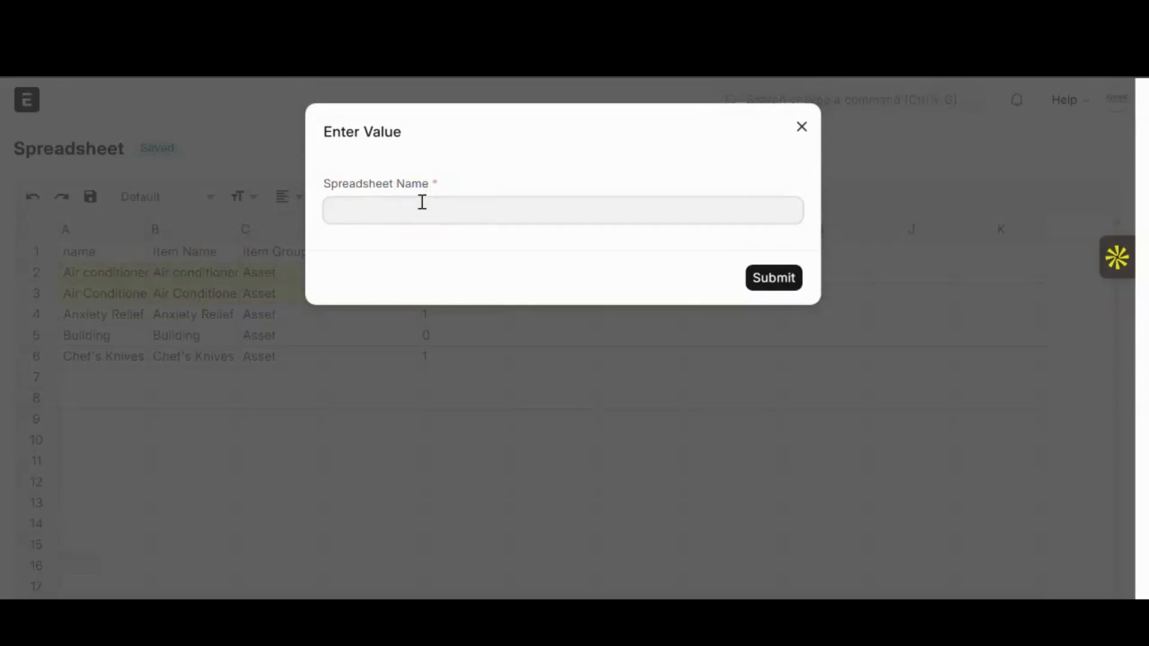
{"action": "type", "text": "Top 5 Asset Item"}
{"action": "left_click", "coordinate": [749, 277]}
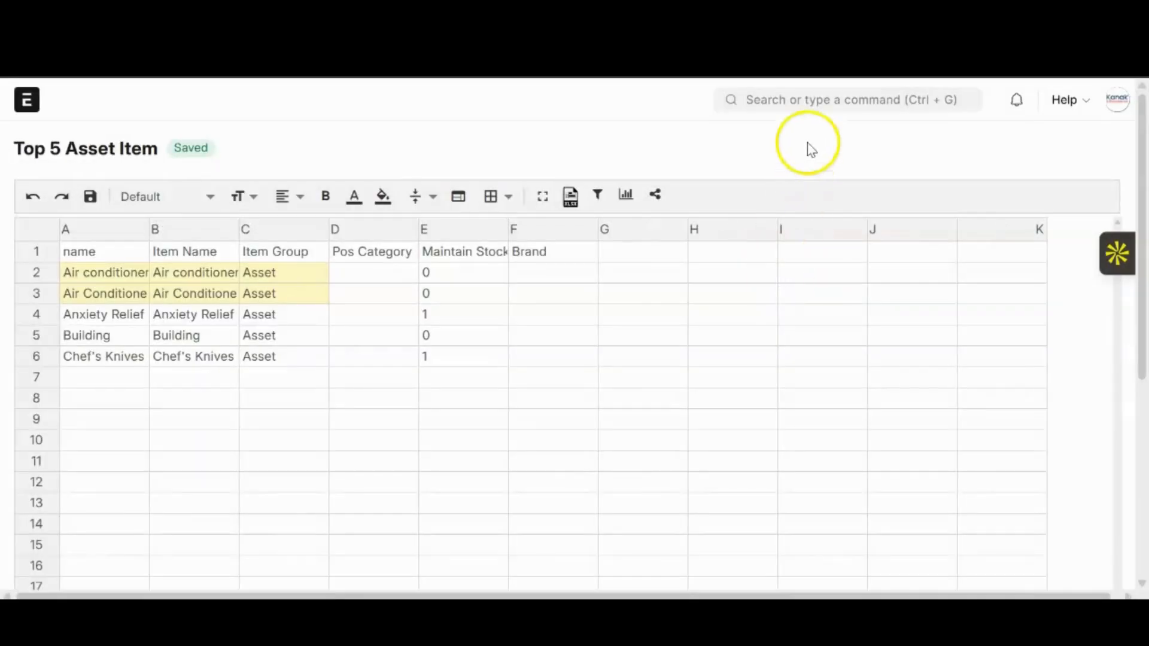
Add a new item from the Item list with the code "Air Purifiers" and HSN/SAC 010129 in the Asset group.
{"action": "left_click", "coordinate": [816, 99]}
{"action": "left_click", "coordinate": [789, 200]}
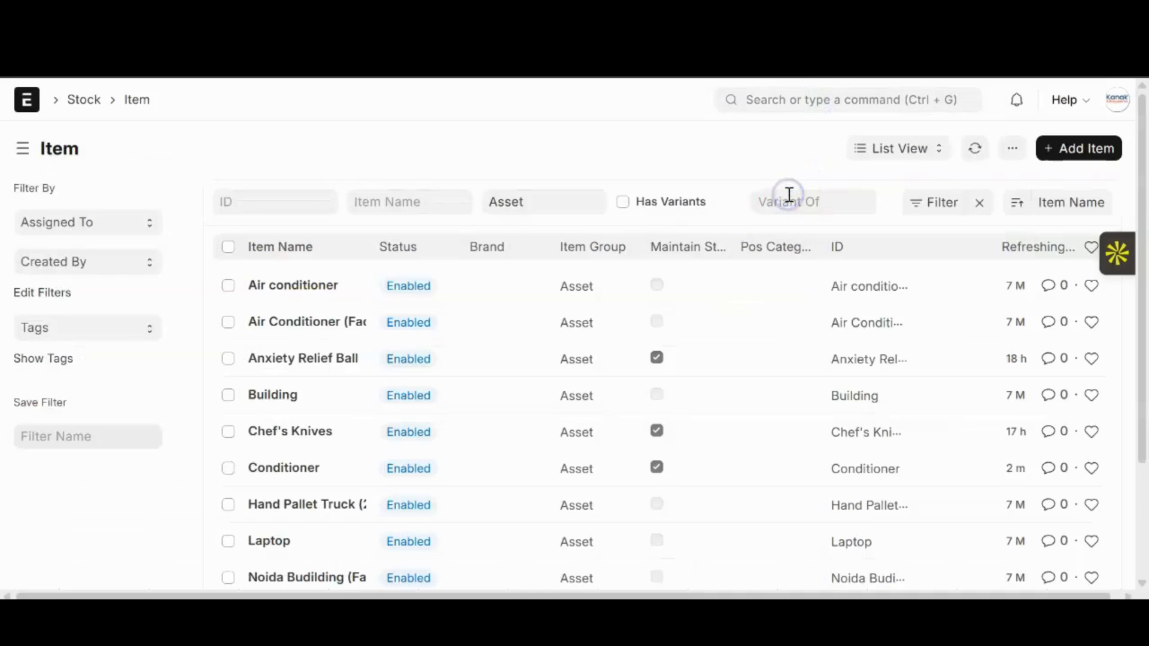
{"action": "left_click", "coordinate": [1063, 152]}
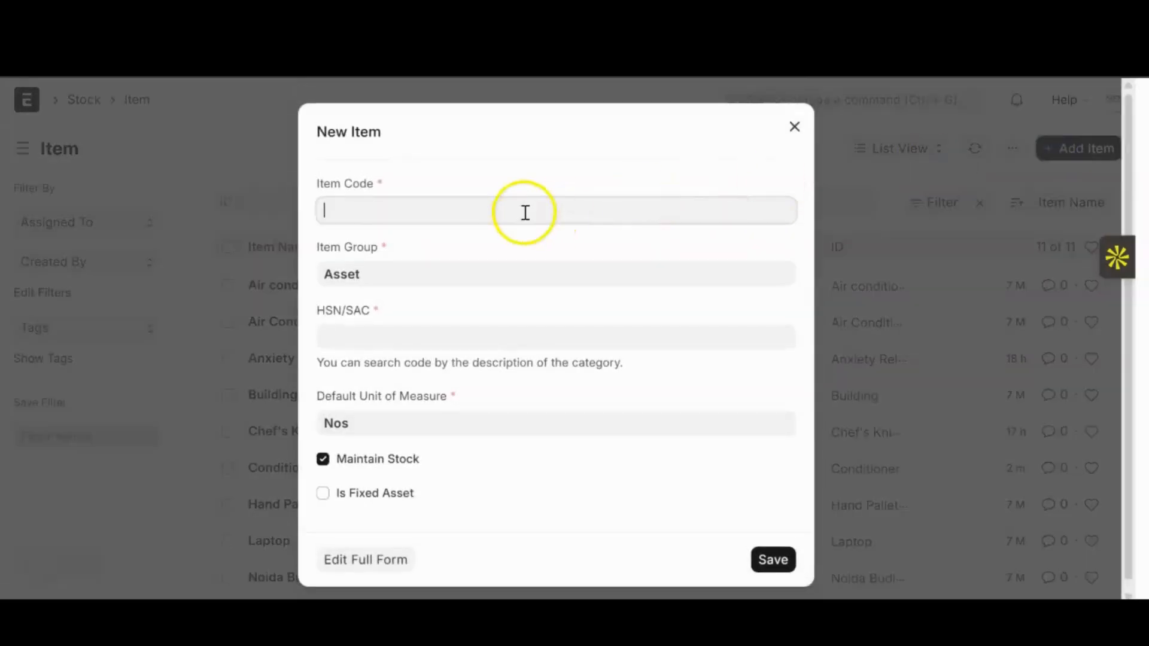
{"action": "type", "text": "Air"}
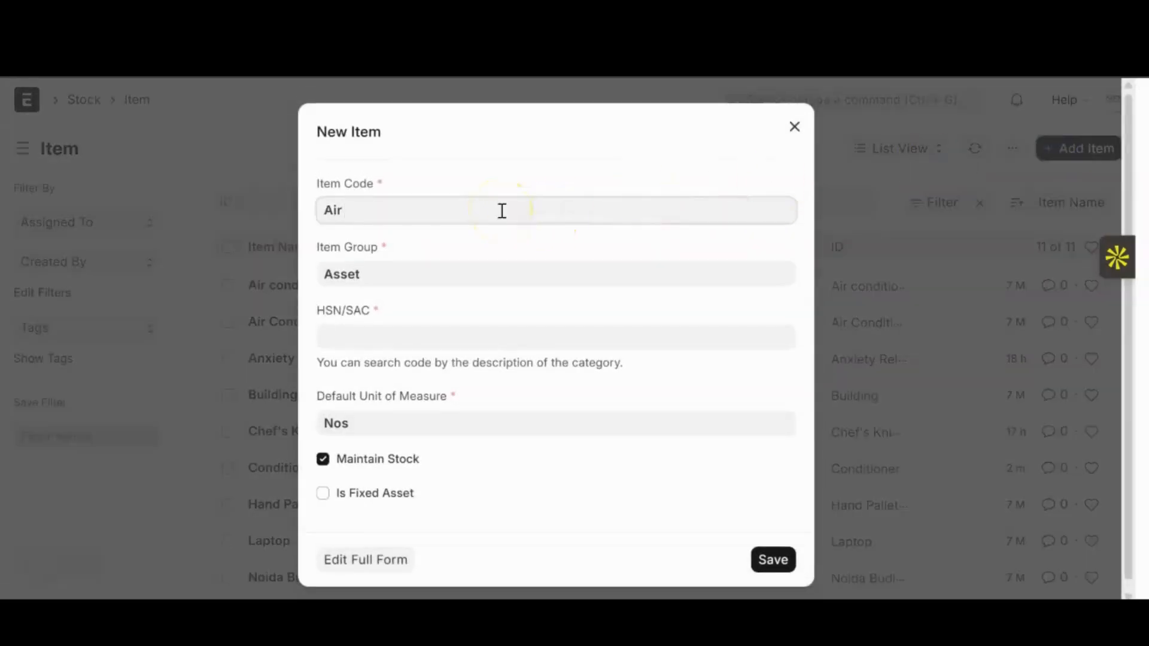
{"action": "type", "text": " Purifiers"}
{"action": "left_click", "coordinate": [403, 328]}
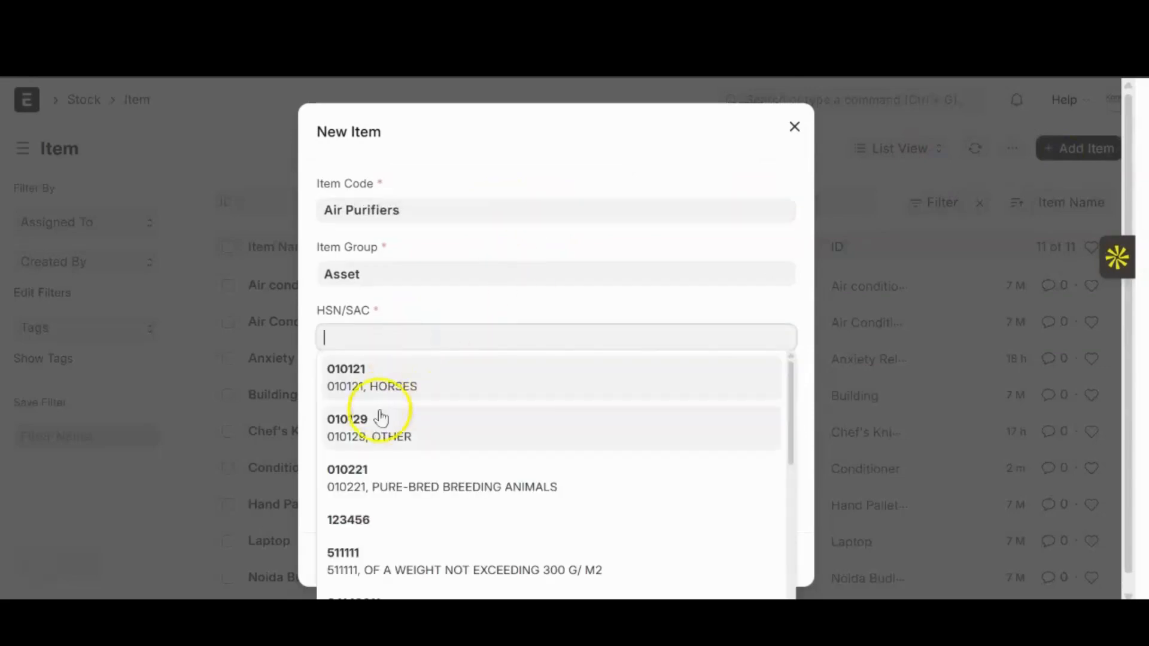
{"action": "left_click", "coordinate": [381, 419]}
{"action": "left_click", "coordinate": [772, 562]}
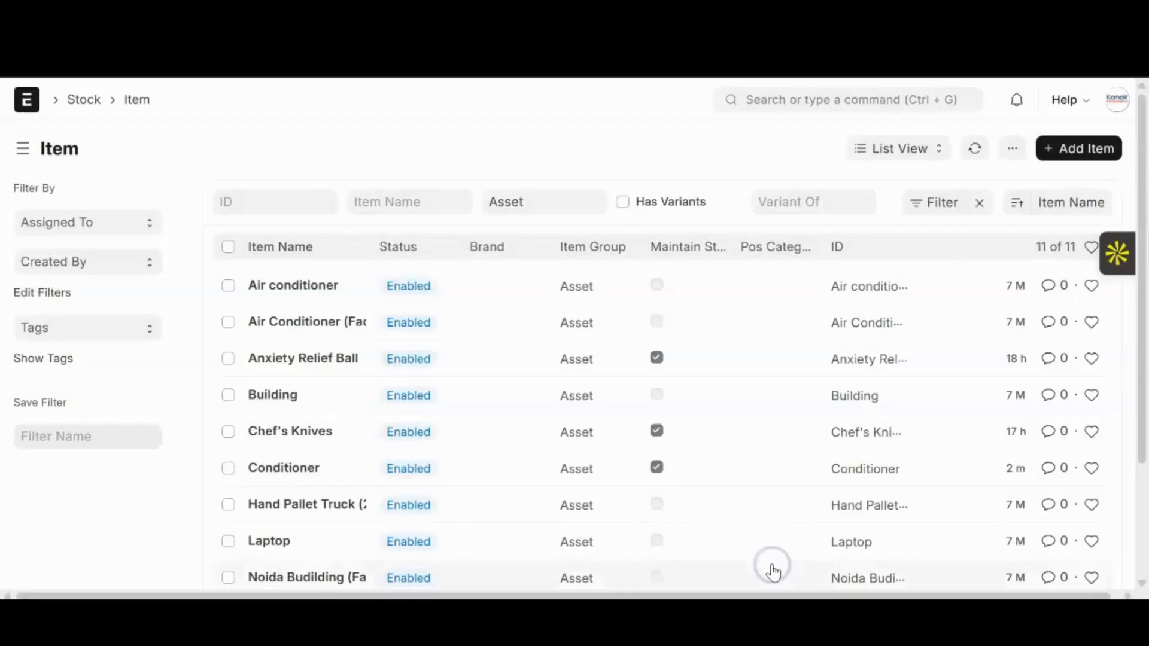
Refresh the Item list, reopen its related Top 5 Asset Item sheet and review the listed item rows.
{"action": "left_click", "coordinate": [971, 151]}
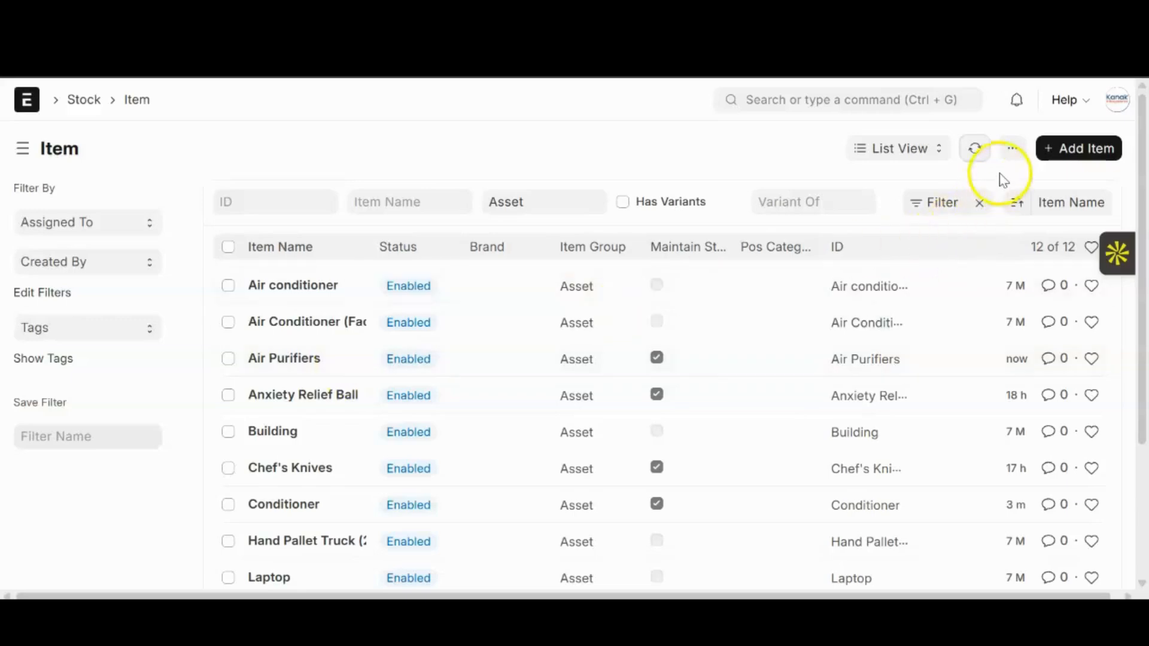
{"action": "left_click", "coordinate": [1014, 157]}
{"action": "left_click", "coordinate": [932, 210]}
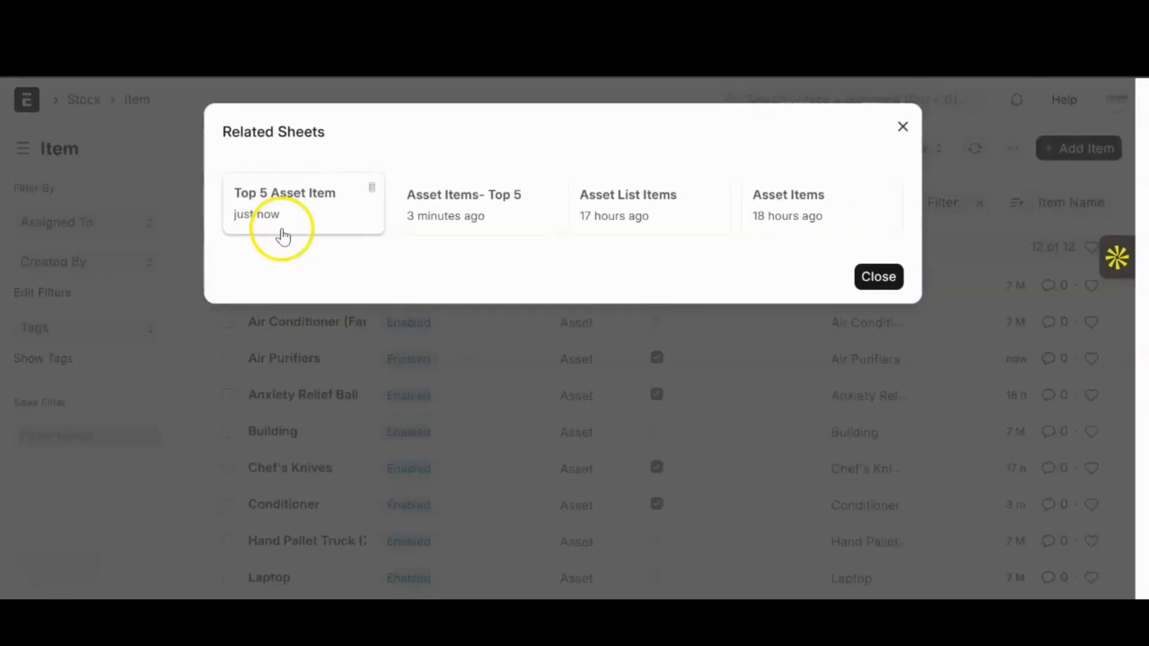
{"action": "left_click", "coordinate": [291, 226]}
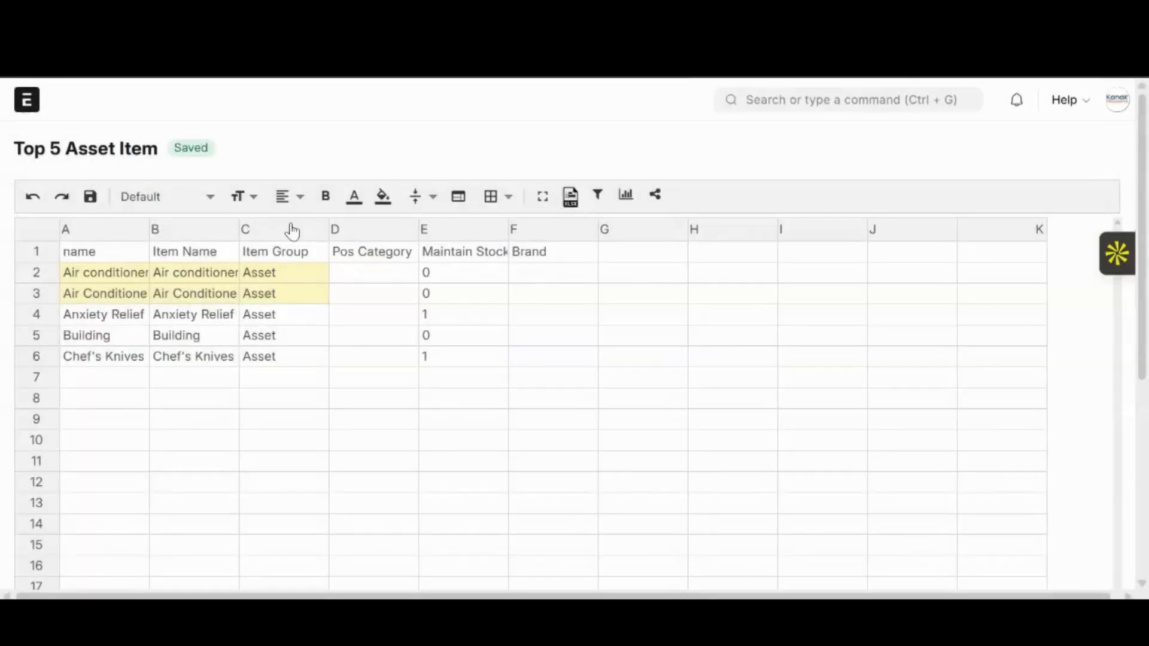
{"action": "left_click_drag", "start_coordinate": [127, 321], "coordinate": [264, 320]}
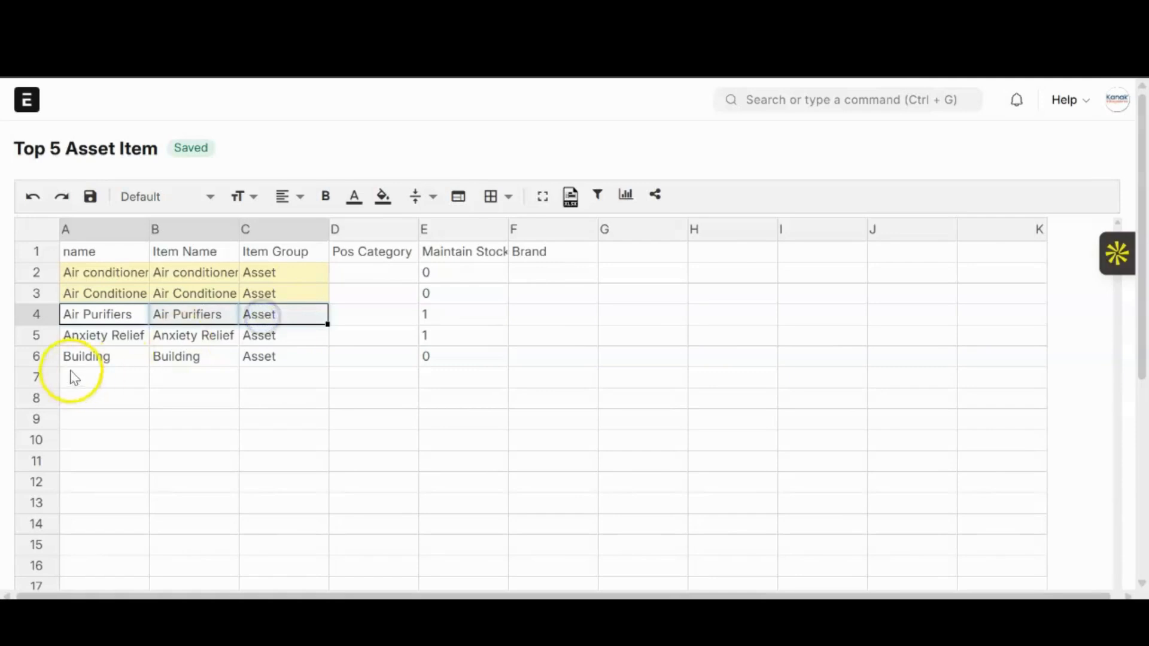
{"action": "left_click_drag", "start_coordinate": [72, 377], "coordinate": [262, 381]}
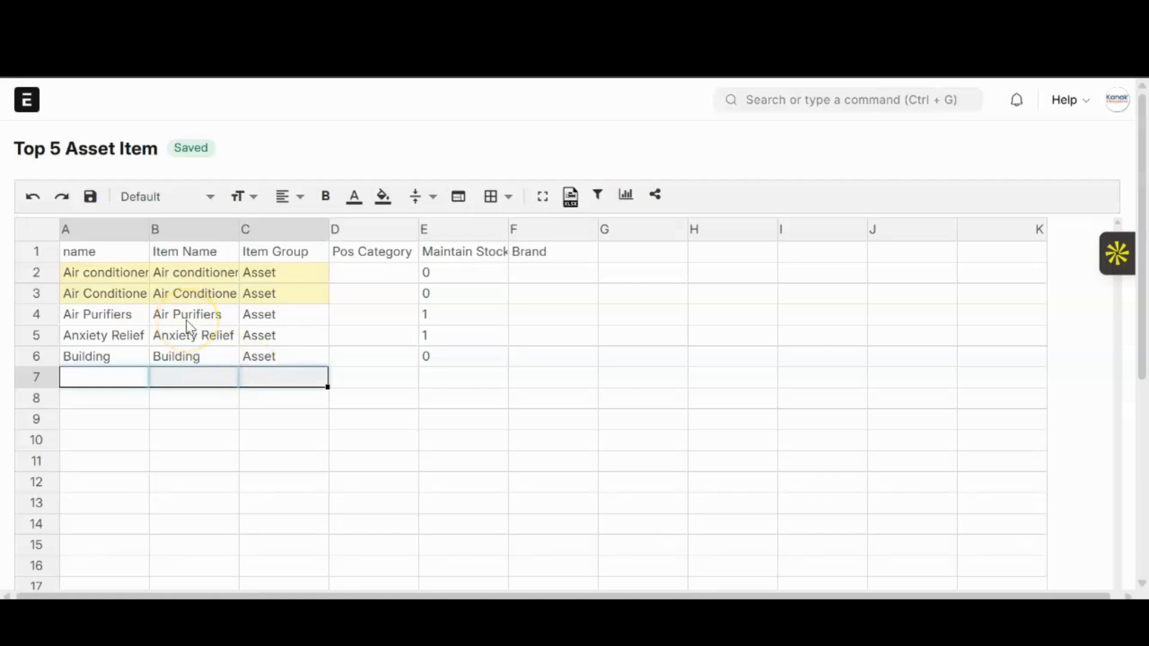
{"action": "left_click_drag", "start_coordinate": [77, 277], "coordinate": [86, 361]}
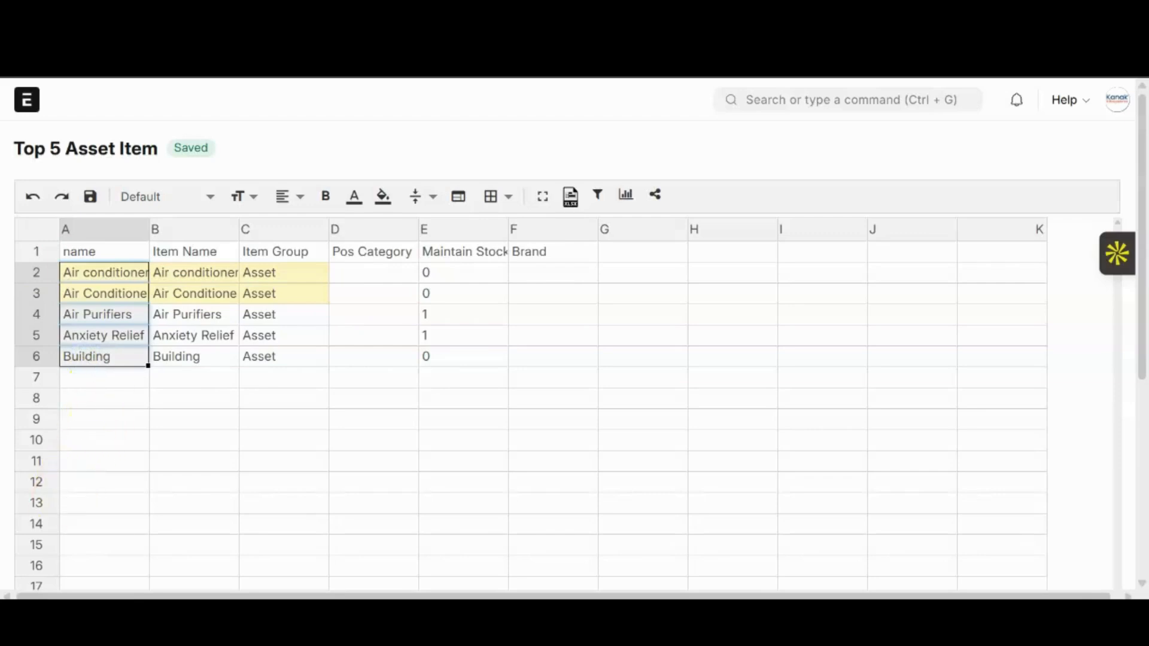
Open the Sales Order list and filter it by the billing status Fully Billed.
{"action": "left_click", "coordinate": [850, 100]}
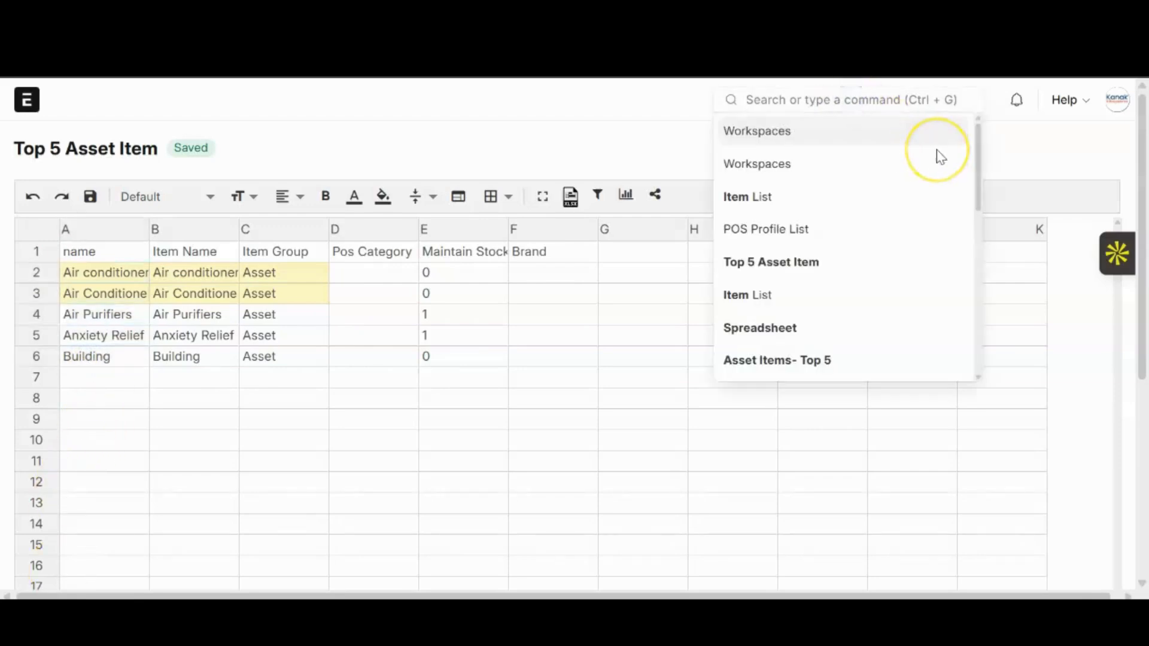
{"action": "type", "text": "Sale"}
{"action": "left_click", "coordinate": [908, 164]}
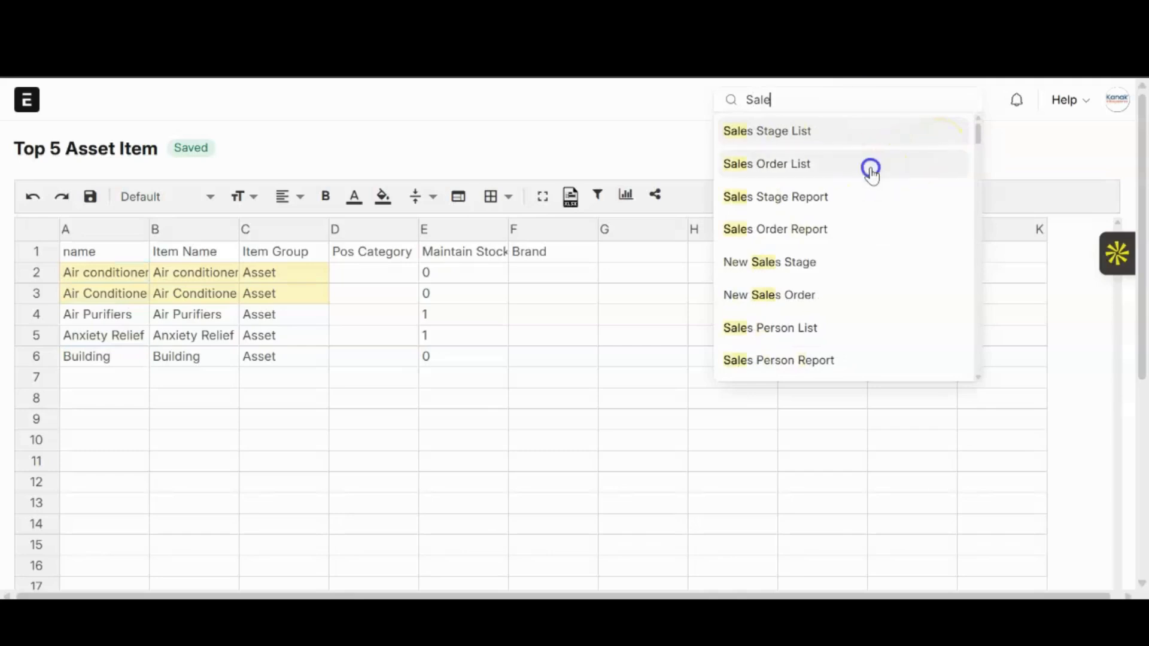
{"action": "left_click", "coordinate": [420, 237]}
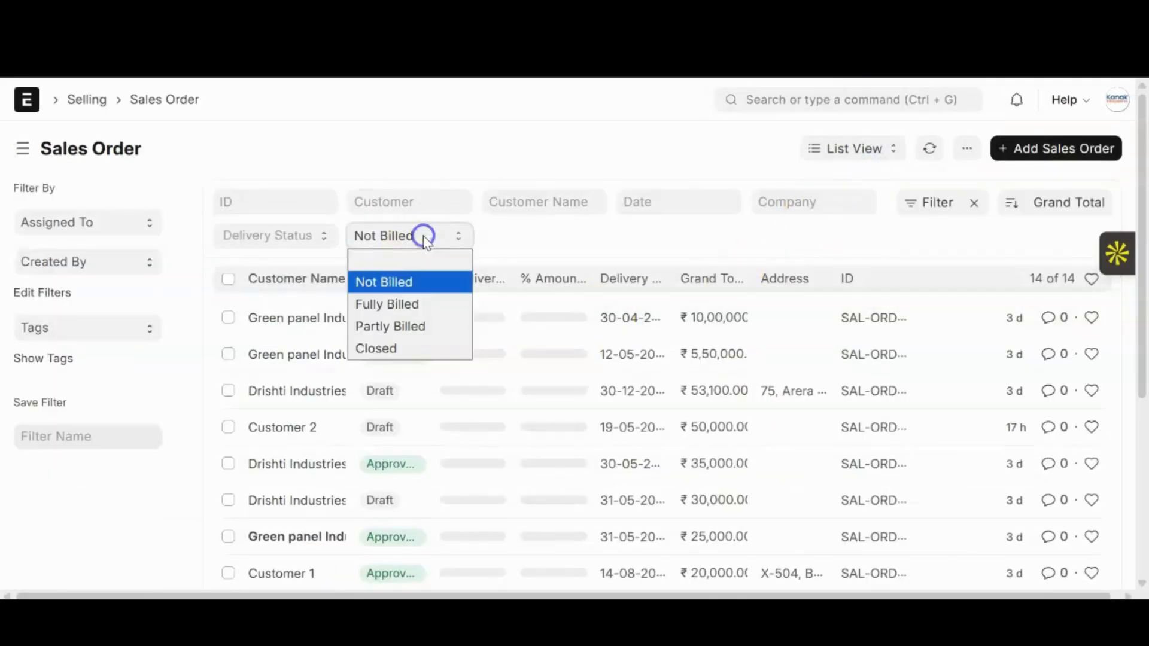
{"action": "left_click", "coordinate": [415, 299]}
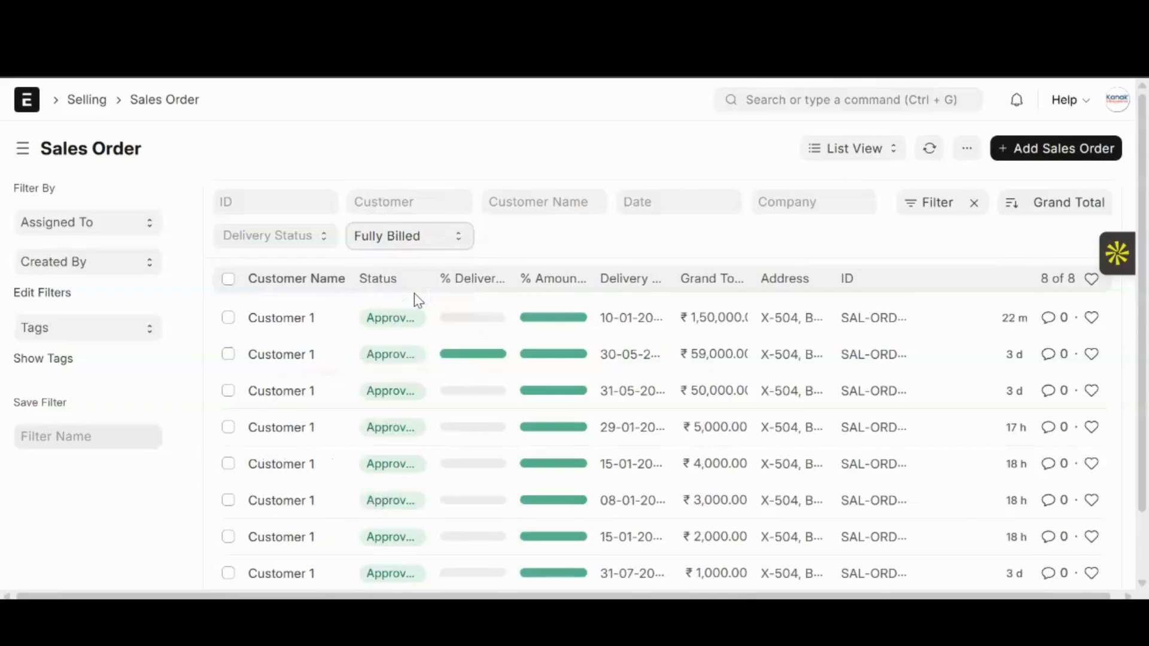
{"action": "scroll", "coordinate": [417, 300], "scroll_direction": "down", "scroll_amount": 2}
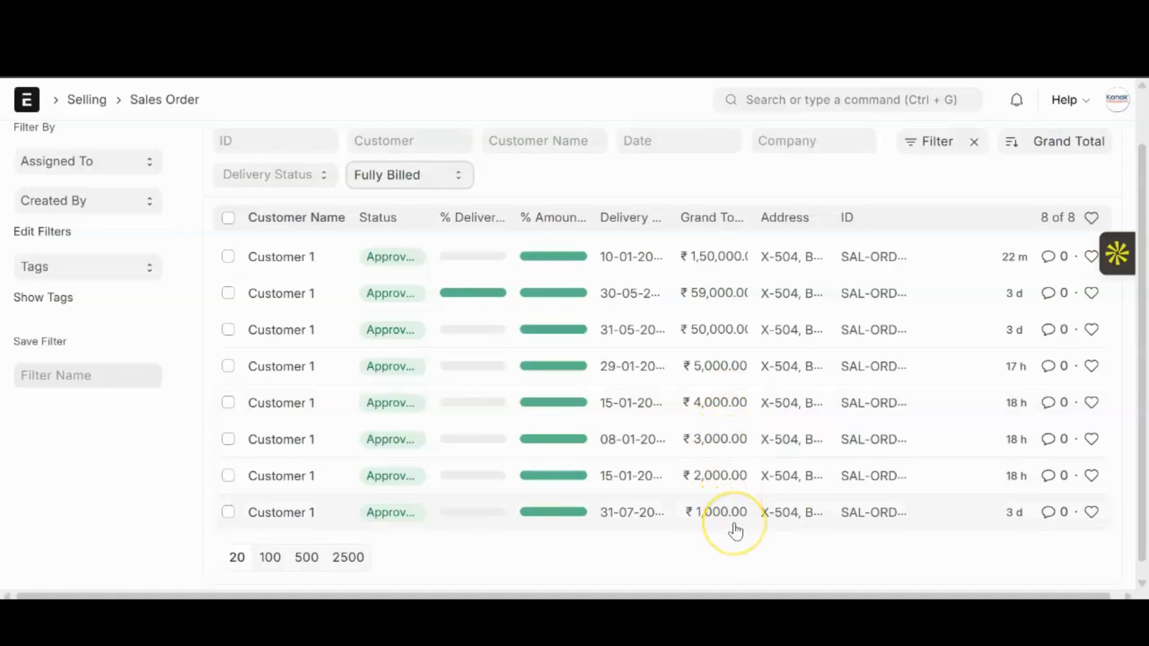
{"action": "scroll", "coordinate": [736, 531], "scroll_direction": "up", "scroll_amount": 2}
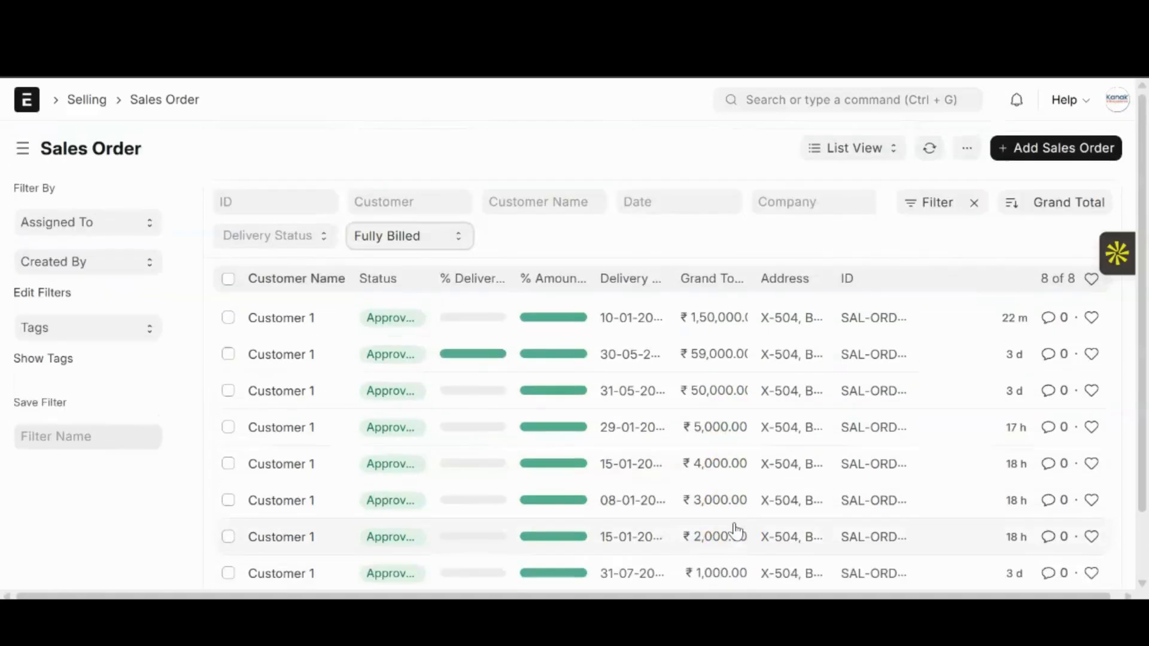
Create a spreadsheet from the Fully Billed sales orders, limited to 5 records.
{"action": "left_click", "coordinate": [966, 152]}
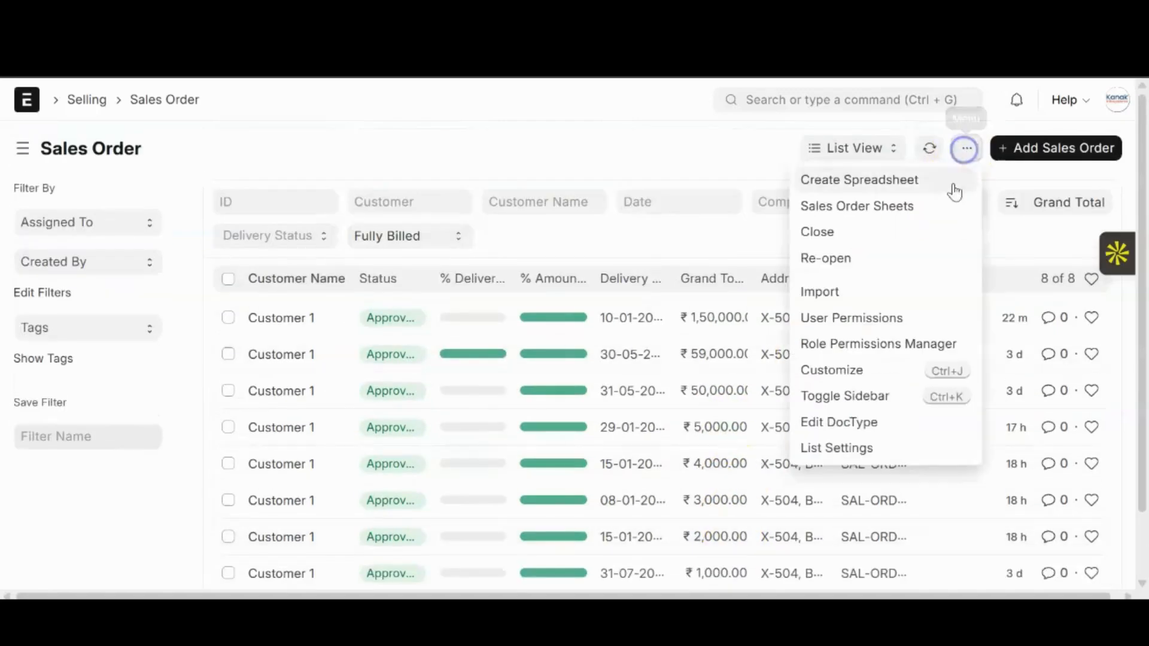
{"action": "left_click", "coordinate": [891, 183]}
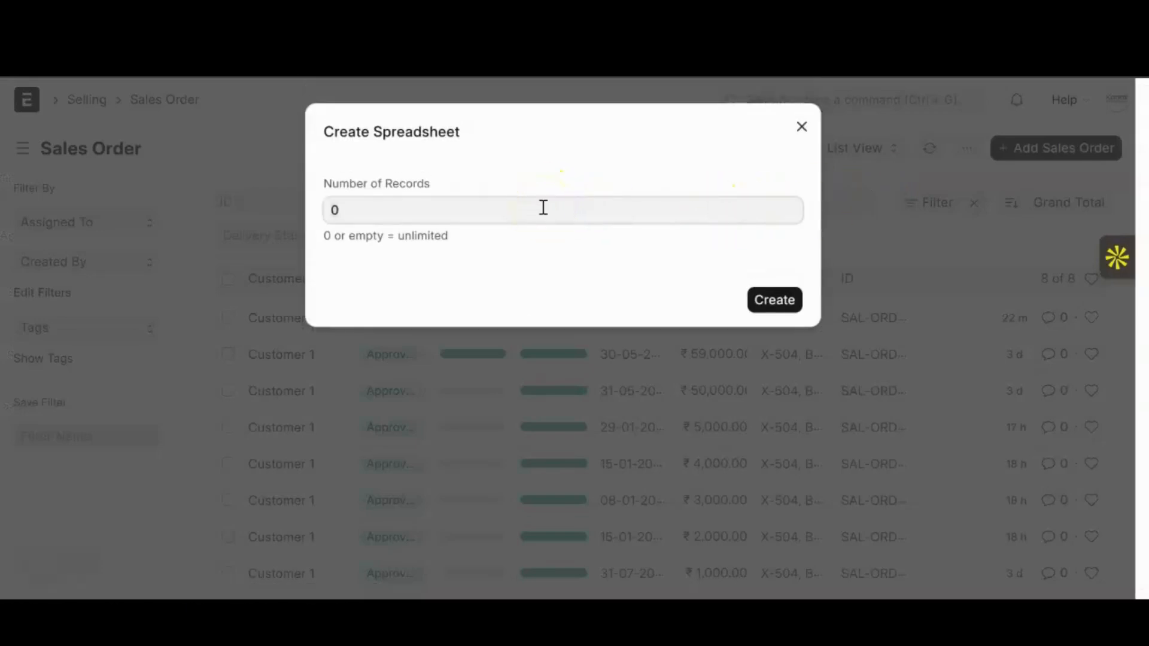
{"action": "key", "text": "BackSpace"}
{"action": "type", "text": "5"}
{"action": "left_click", "coordinate": [780, 303]}
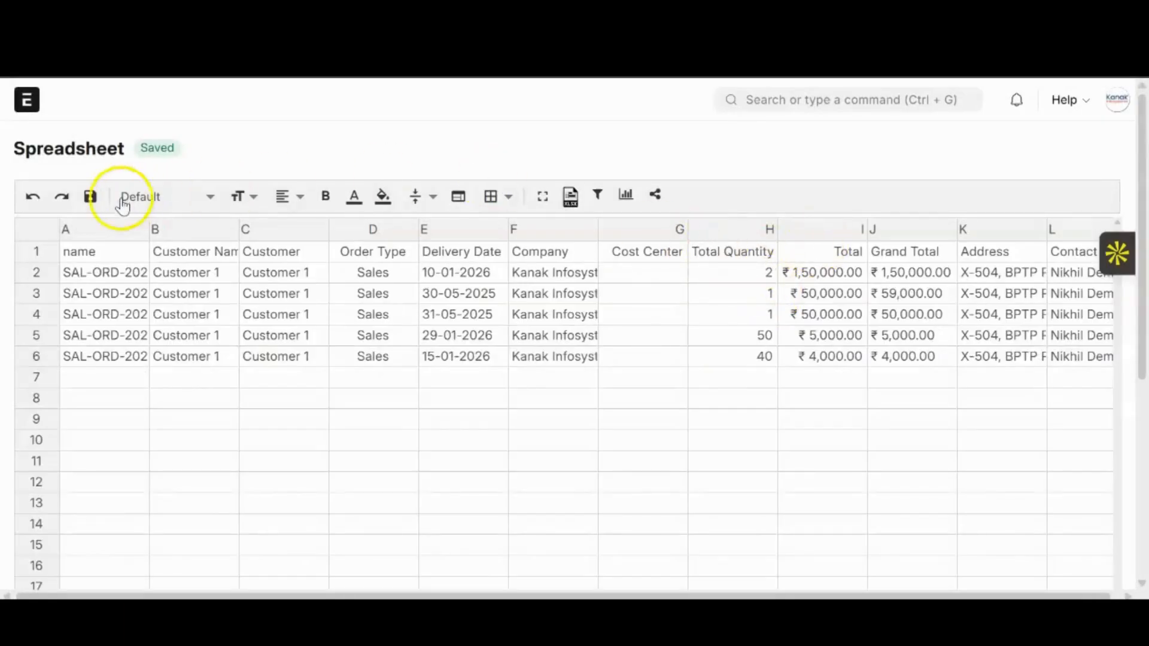
Review the sales order rows in the new spreadsheet, selecting the Total and Grand Total values down to row 7.
{"action": "left_click", "coordinate": [109, 272]}
{"action": "left_click_drag", "start_coordinate": [109, 273], "coordinate": [825, 376]}
{"action": "left_click", "coordinate": [838, 396]}
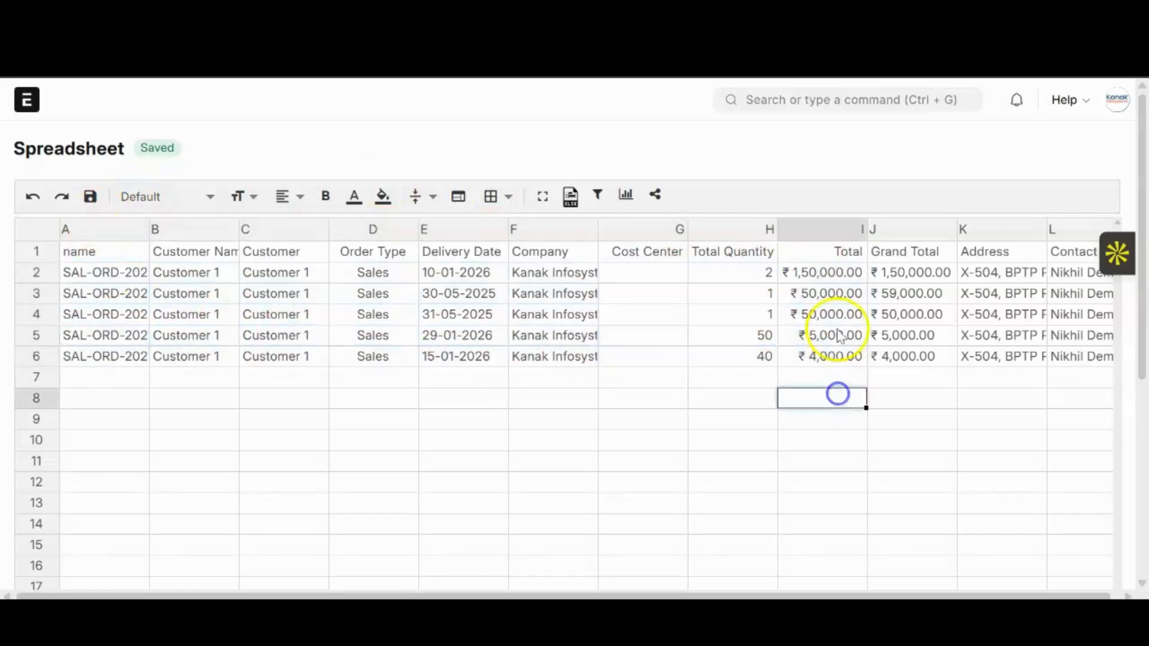
{"action": "left_click", "coordinate": [827, 271]}
{"action": "left_click_drag", "start_coordinate": [826, 270], "coordinate": [916, 367]}
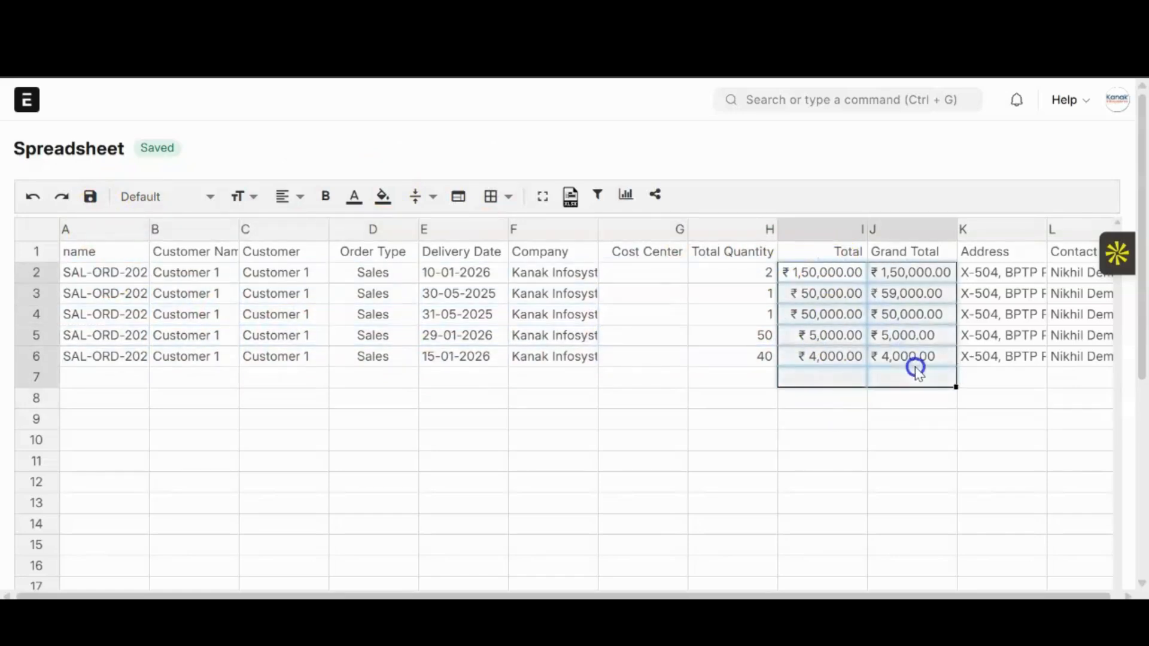
Save the new sales order spreadsheet under the name "Top 5 Sale Orders in System".
{"action": "left_click", "coordinate": [888, 416]}
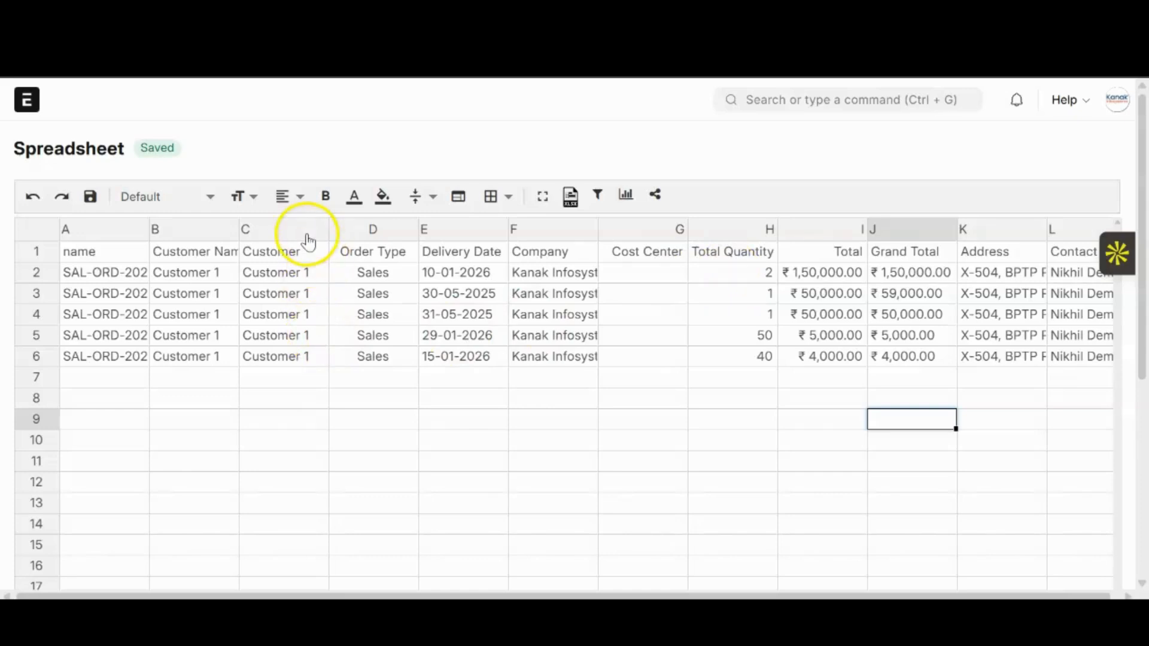
{"action": "left_click", "coordinate": [305, 295]}
{"action": "key", "text": "ctrl+s"}
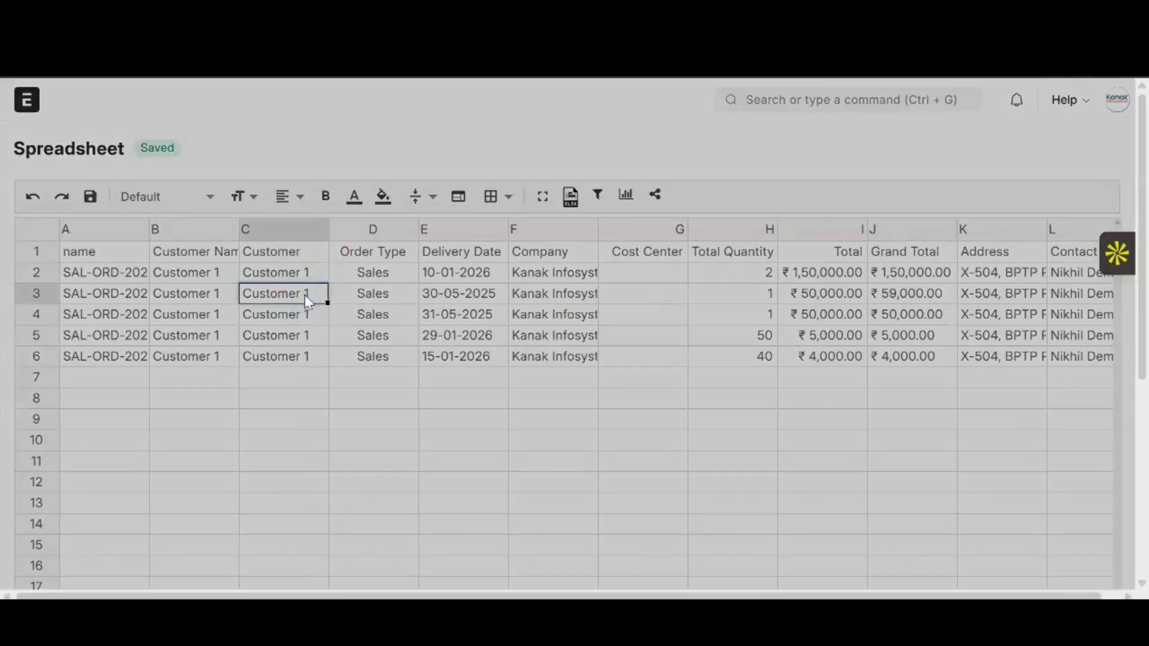
{"action": "left_click", "coordinate": [477, 206]}
{"action": "type", "text": "To"}
{"action": "type", "text": "p "}
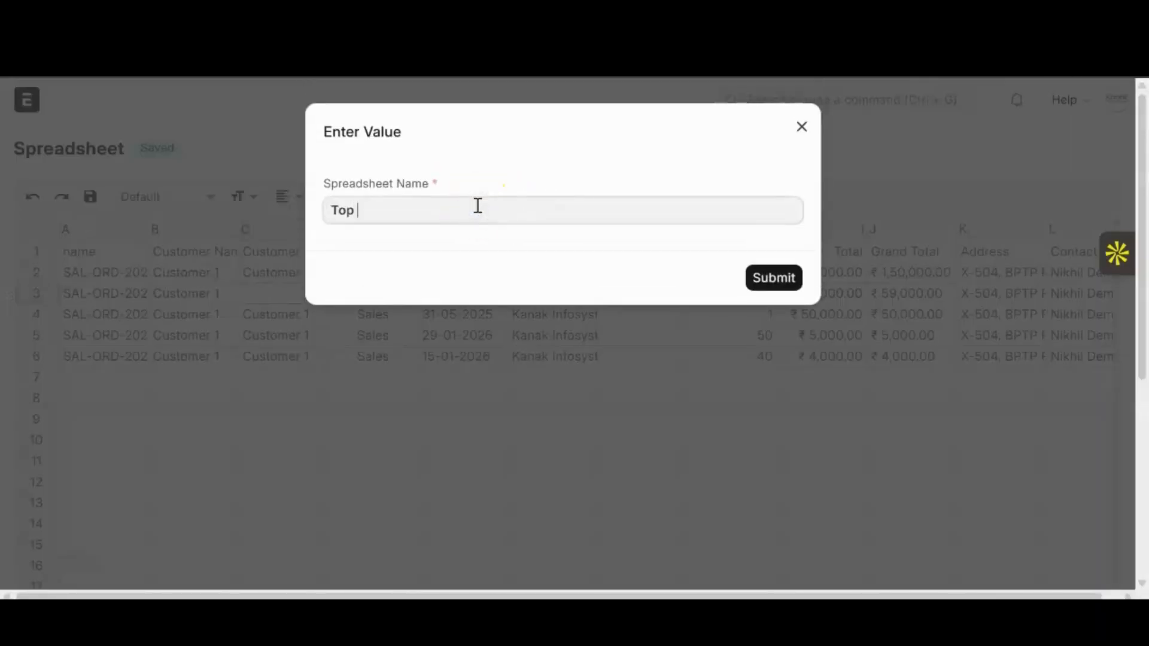
{"action": "type", "text": "5 Sale Order s in System"}
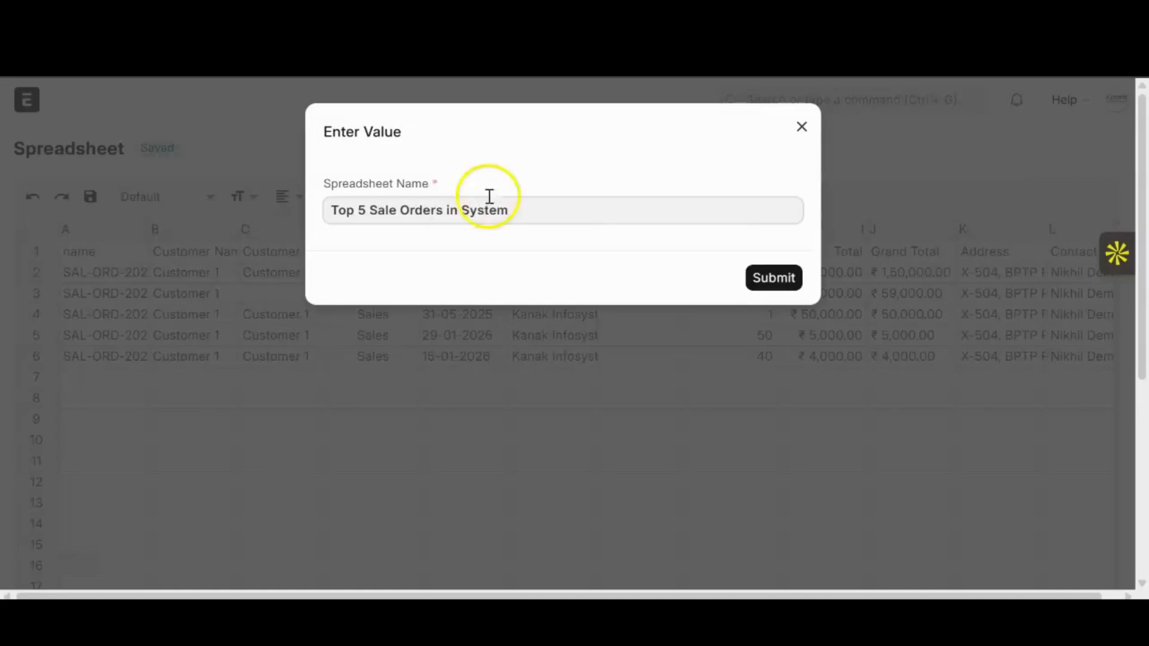
{"action": "left_click", "coordinate": [774, 277]}
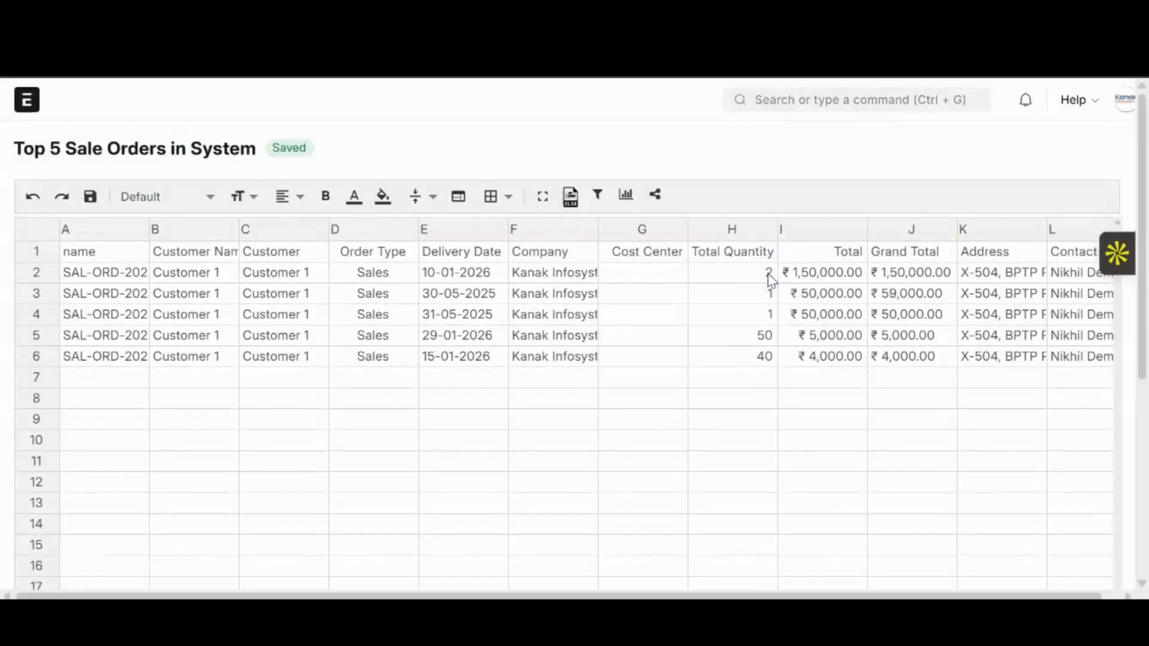
Find the Sales Order list through search and start a new sales order for Customer 1.
{"action": "left_click", "coordinate": [872, 103]}
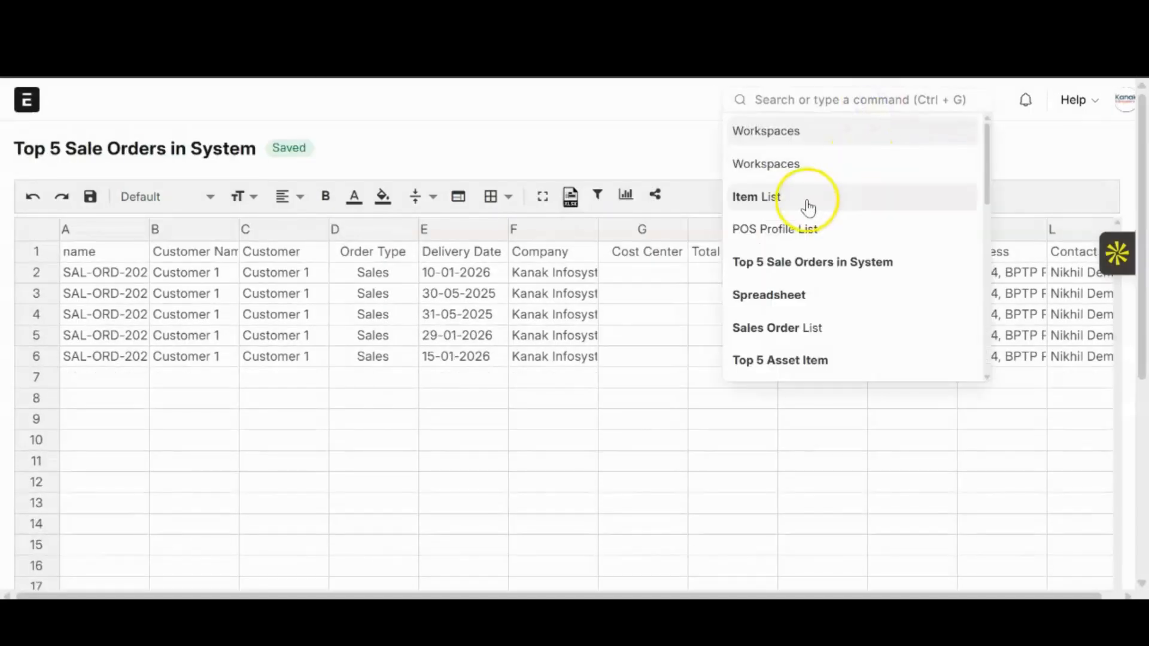
{"action": "type", "text": "sale"}
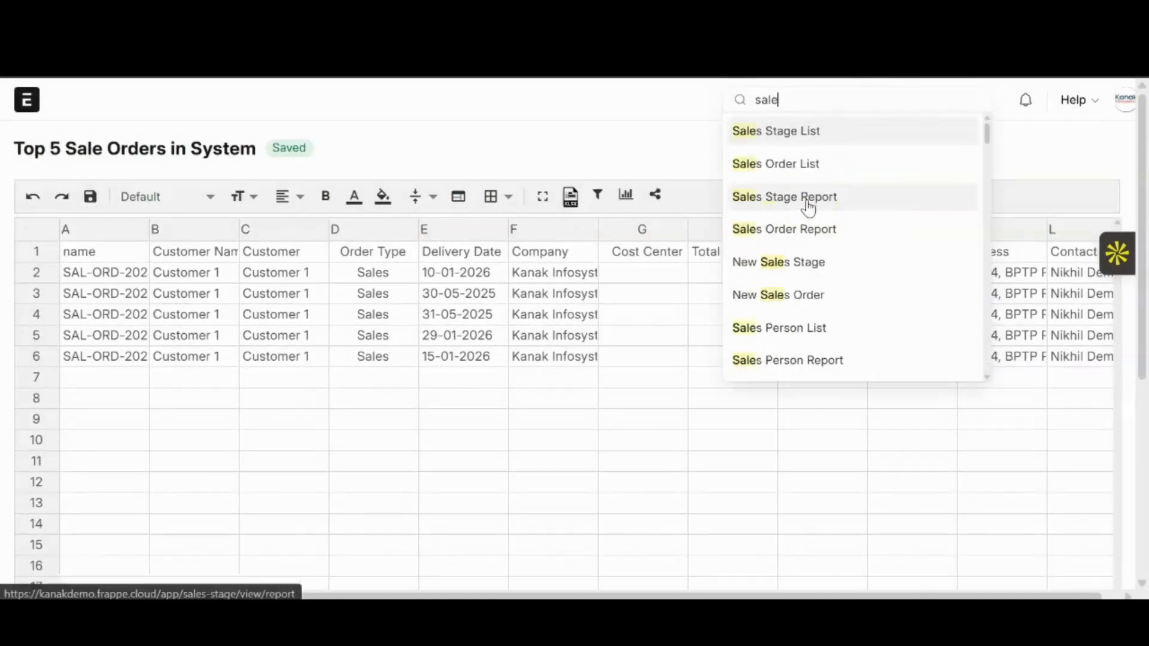
{"action": "left_click", "coordinate": [796, 168]}
{"action": "left_click", "coordinate": [1007, 151]}
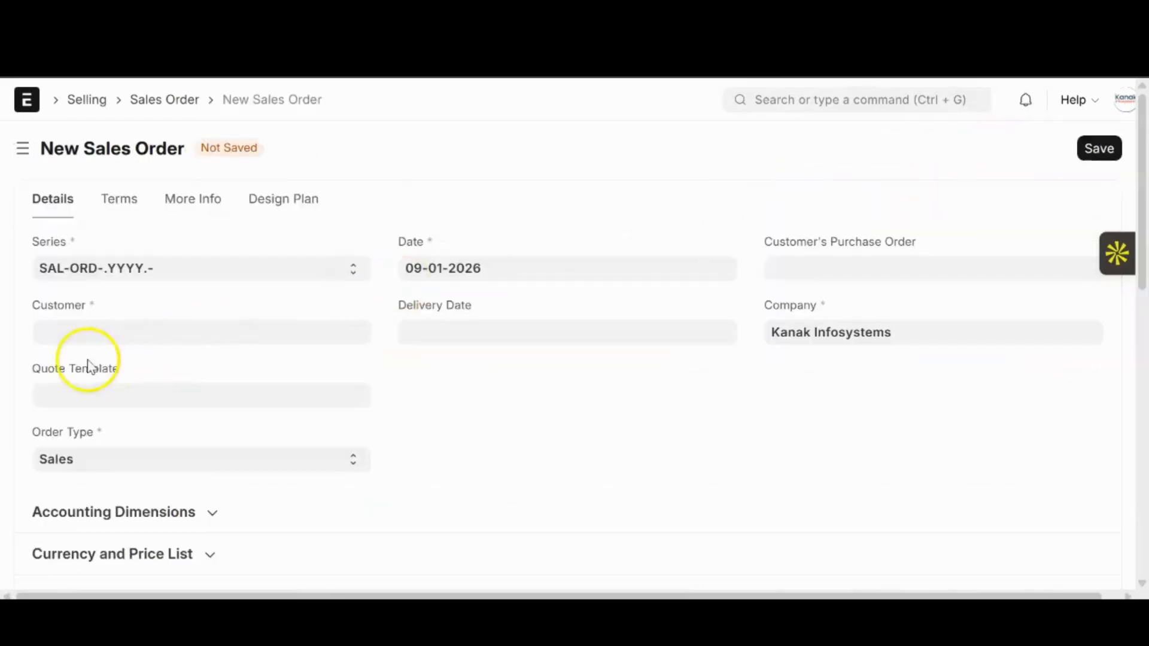
{"action": "left_click", "coordinate": [111, 330]}
{"action": "left_click", "coordinate": [114, 369]}
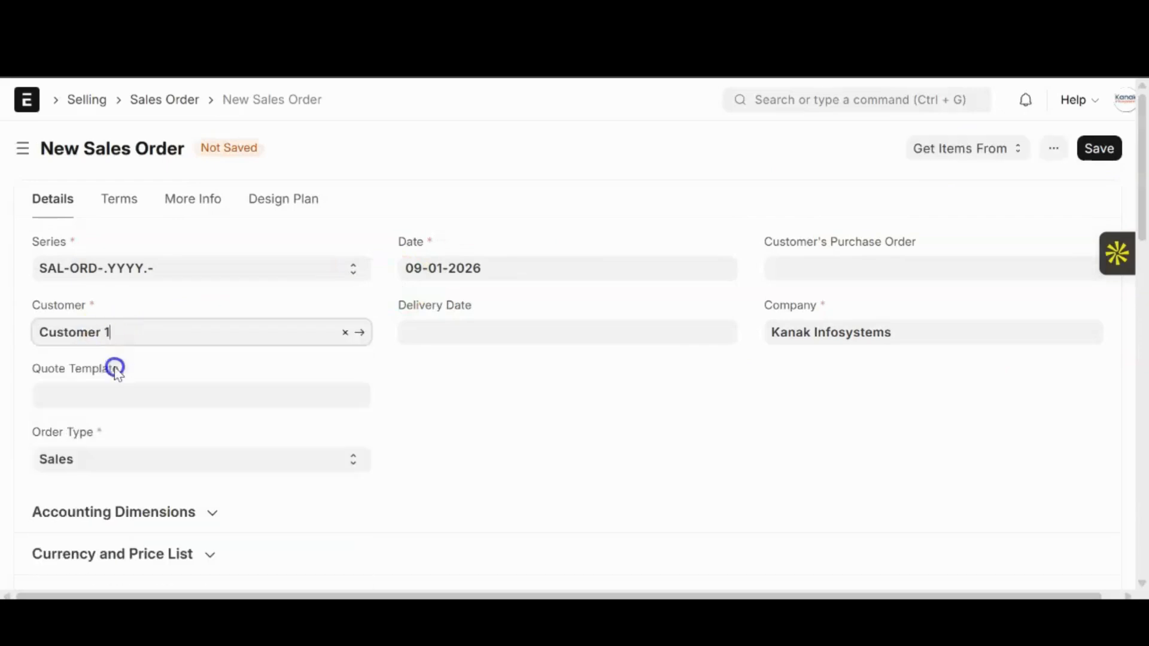
Add a second item row and fill the first with Nokia phone, quantity 2 and delivery date 10-01-2026.
{"action": "scroll", "coordinate": [544, 383], "scroll_direction": "down", "scroll_amount": 4}
{"action": "scroll", "coordinate": [545, 386], "scroll_direction": "down", "scroll_amount": 3}
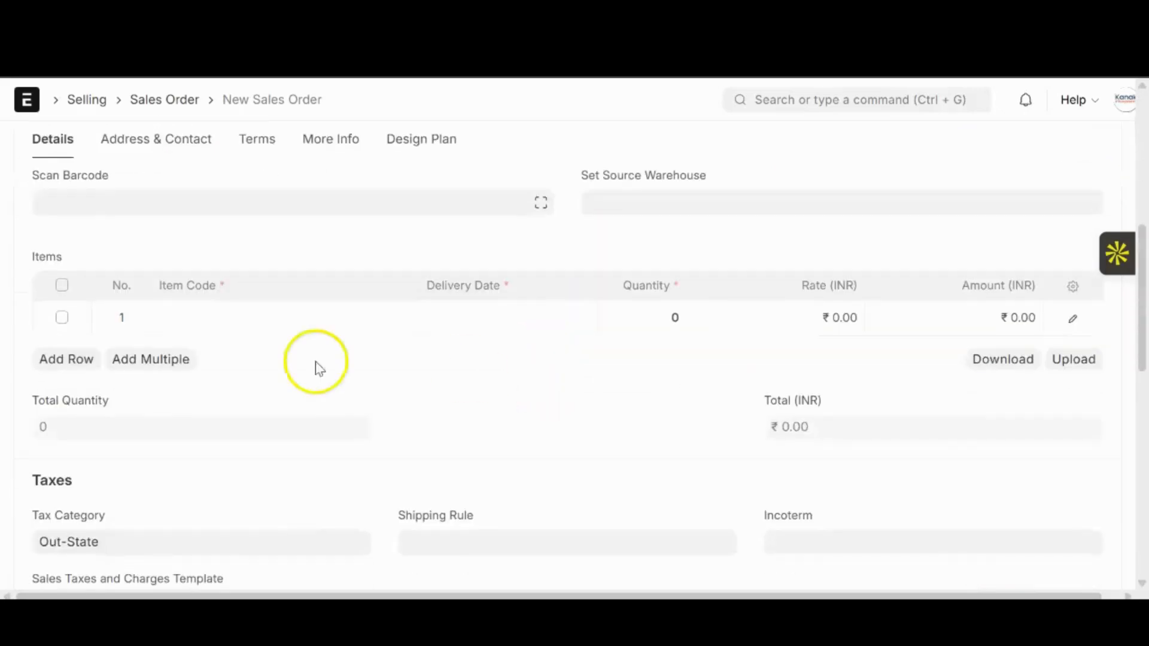
{"action": "left_click", "coordinate": [66, 359]}
{"action": "left_click", "coordinate": [279, 342]}
{"action": "left_click", "coordinate": [287, 326]}
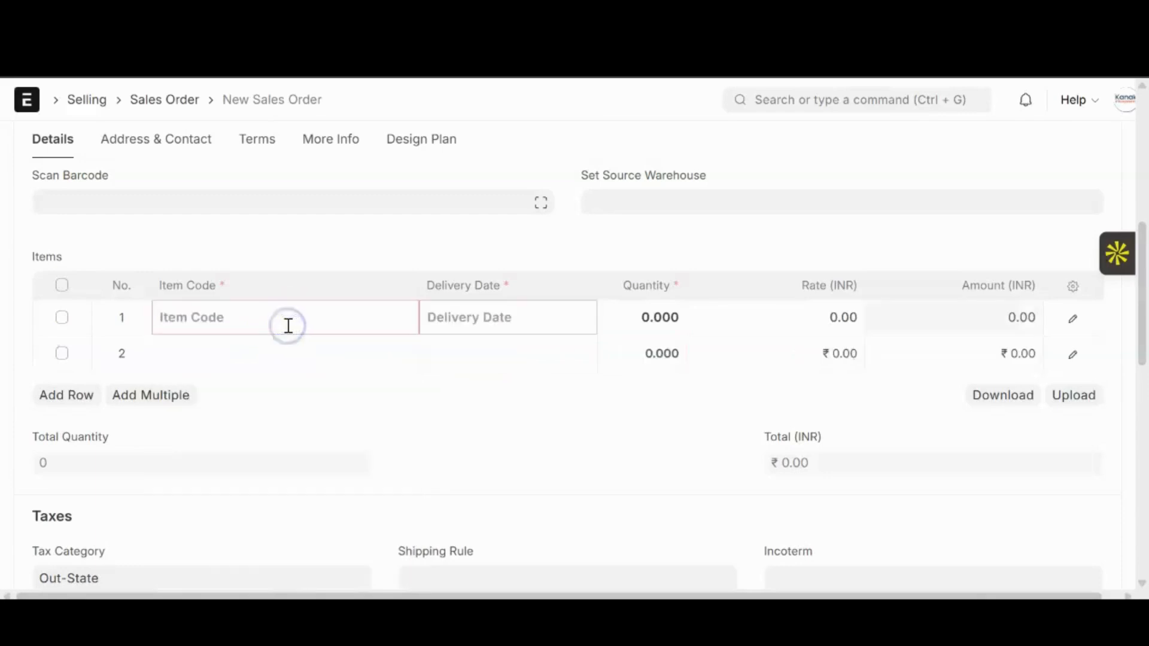
{"action": "scroll", "coordinate": [269, 462], "scroll_direction": "down", "scroll_amount": 5}
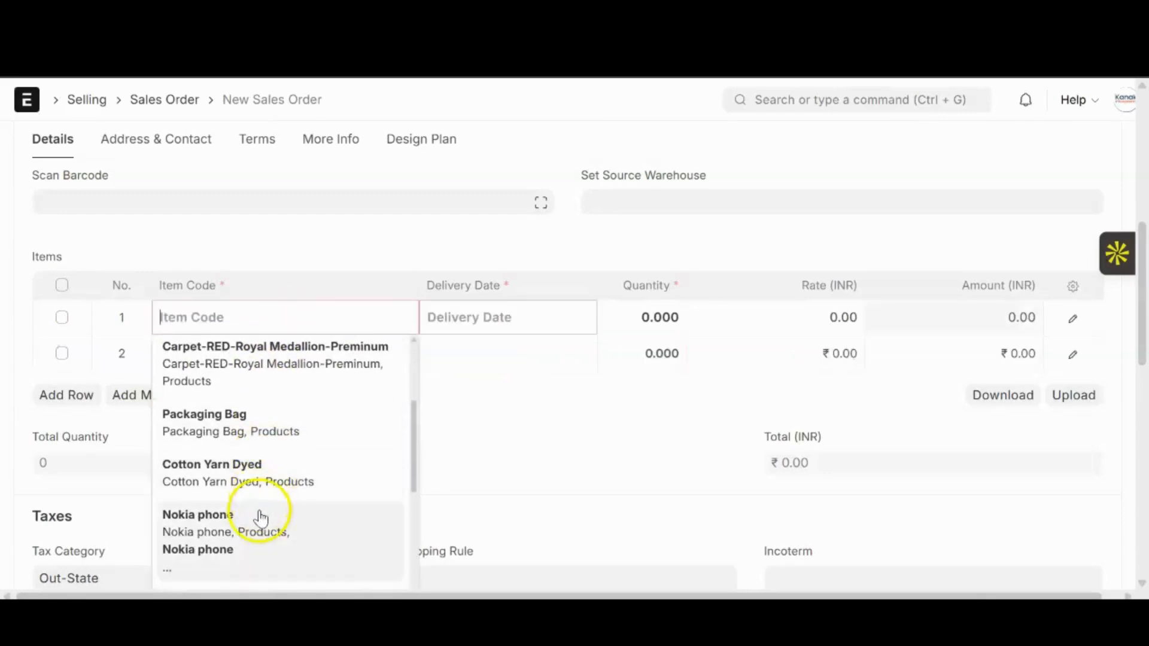
{"action": "left_click", "coordinate": [261, 516]}
{"action": "left_click", "coordinate": [636, 317]}
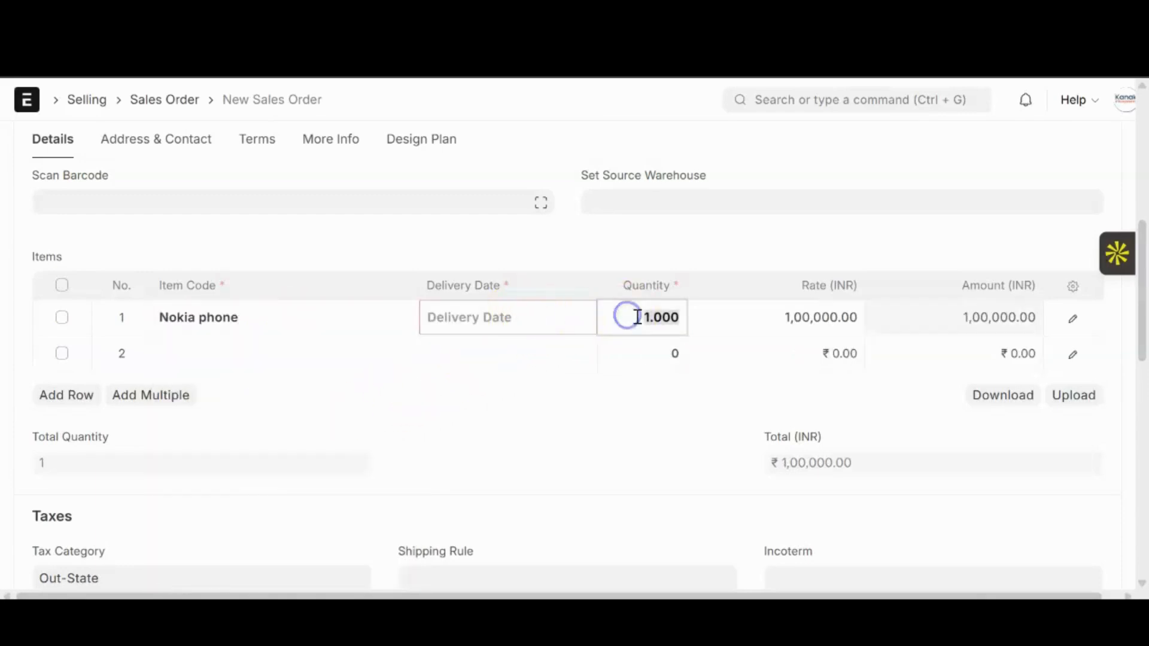
{"action": "left_click", "coordinate": [555, 319]}
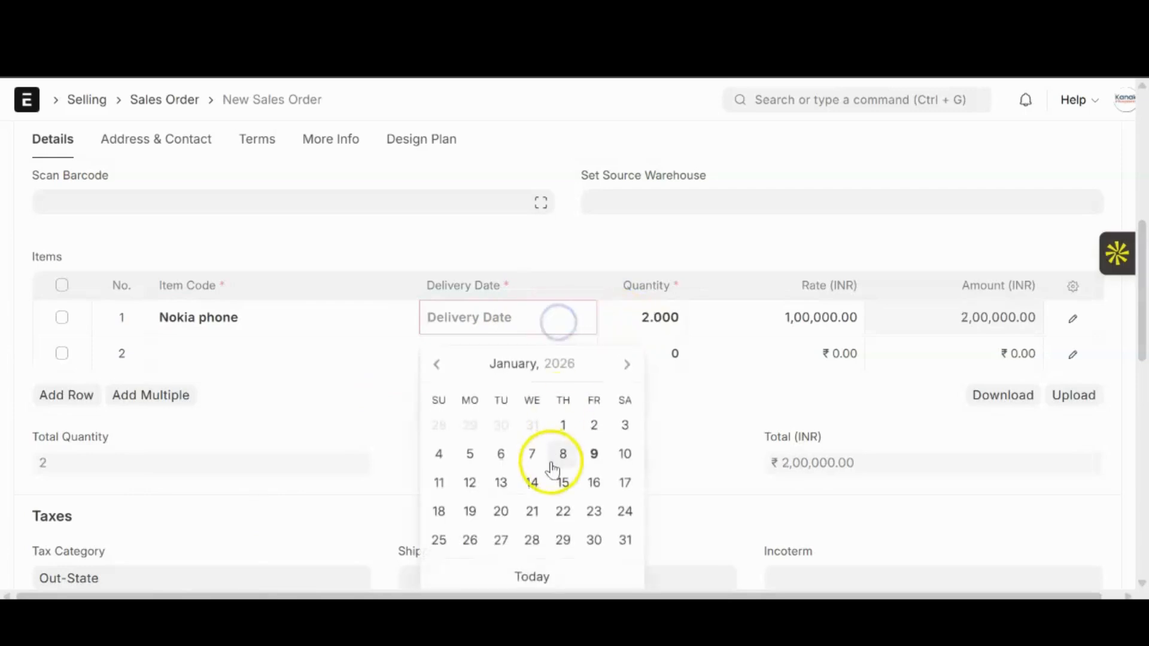
{"action": "left_click", "coordinate": [623, 456]}
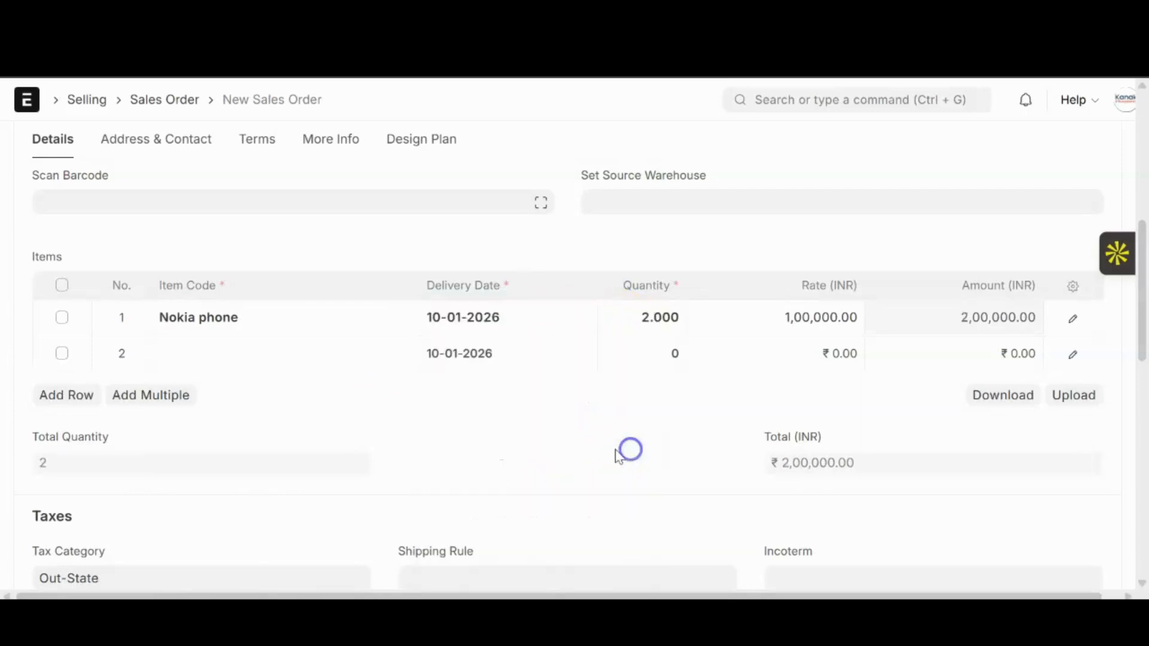
Enter item EP0001 with quantity 2 in the second item row and save the sales order.
{"action": "left_click", "coordinate": [296, 351]}
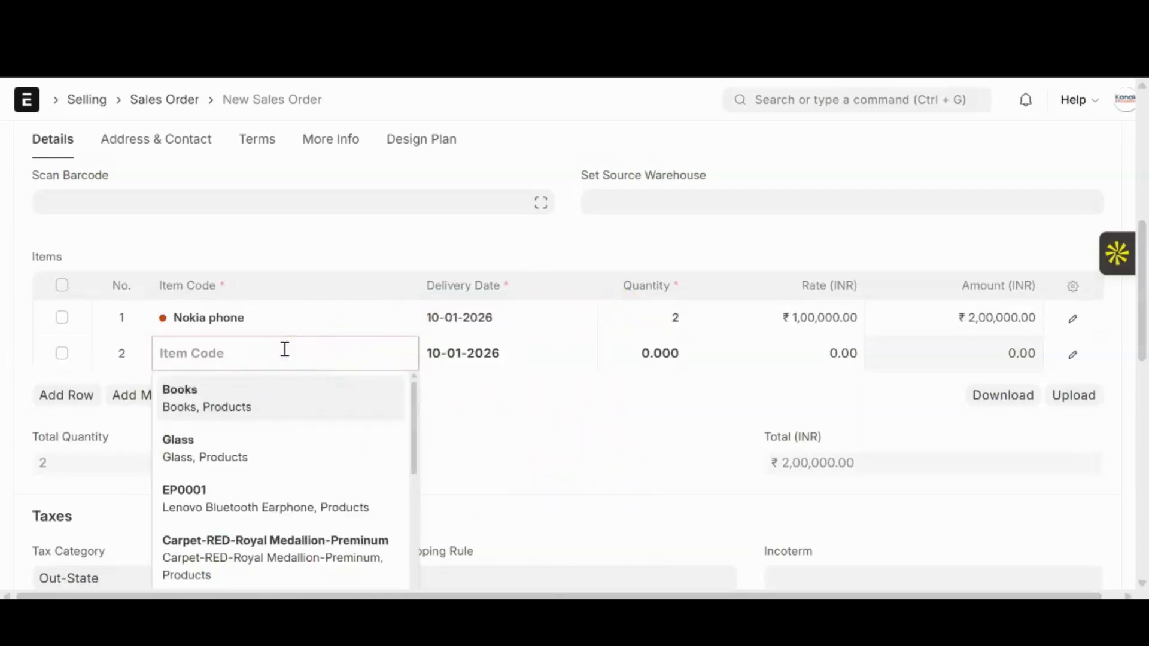
{"action": "left_click", "coordinate": [267, 500]}
{"action": "left_click", "coordinate": [654, 356]}
{"action": "type", "text": "2"}
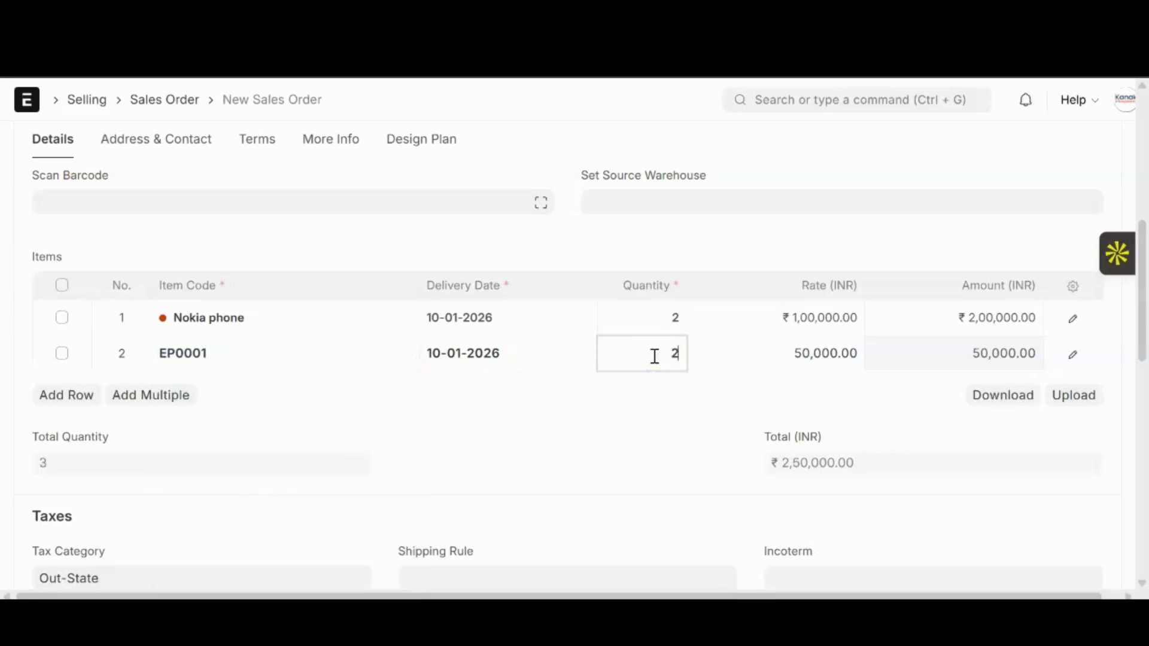
{"action": "left_click", "coordinate": [448, 402]}
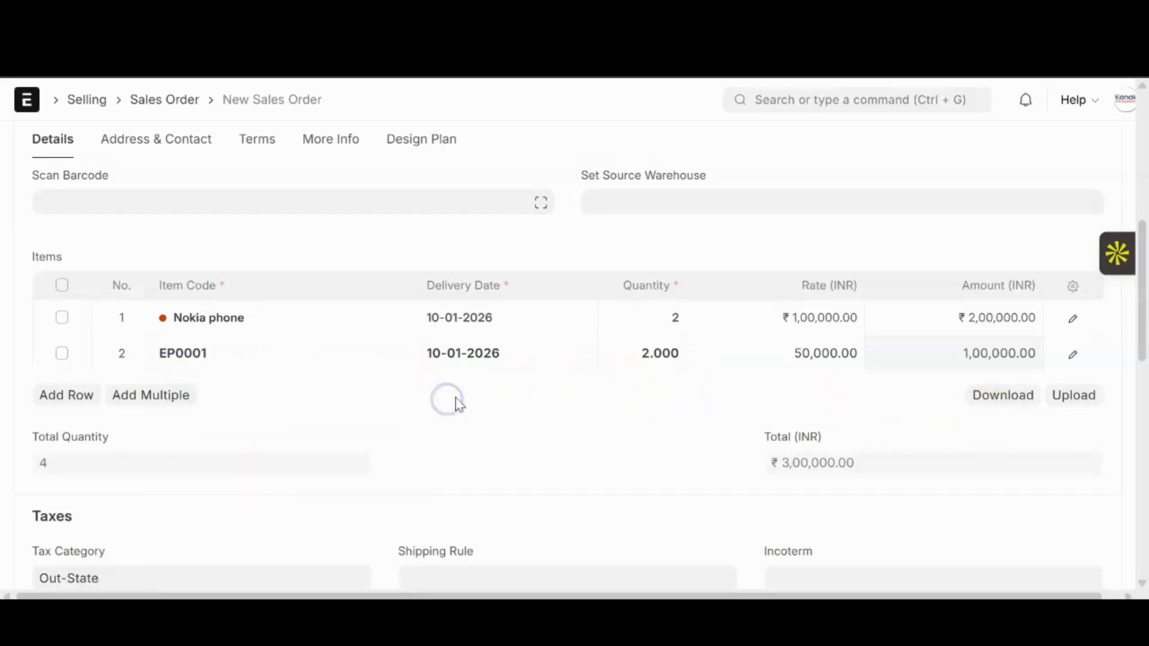
{"action": "scroll", "coordinate": [696, 377], "scroll_direction": "up", "scroll_amount": 5}
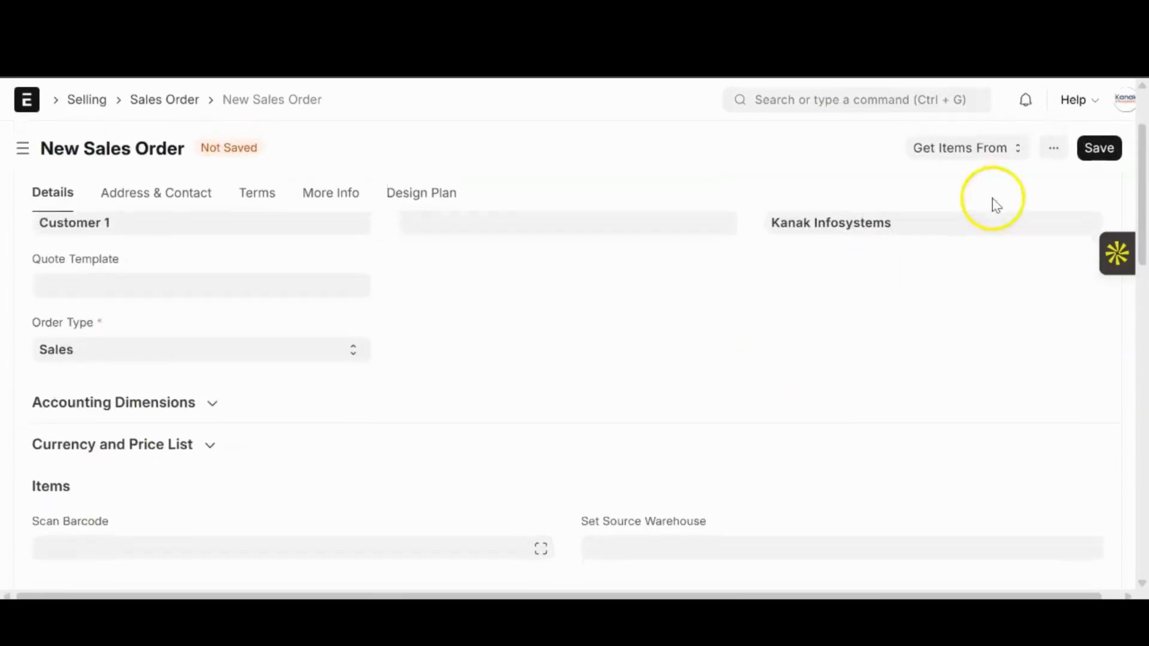
{"action": "left_click", "coordinate": [1097, 147]}
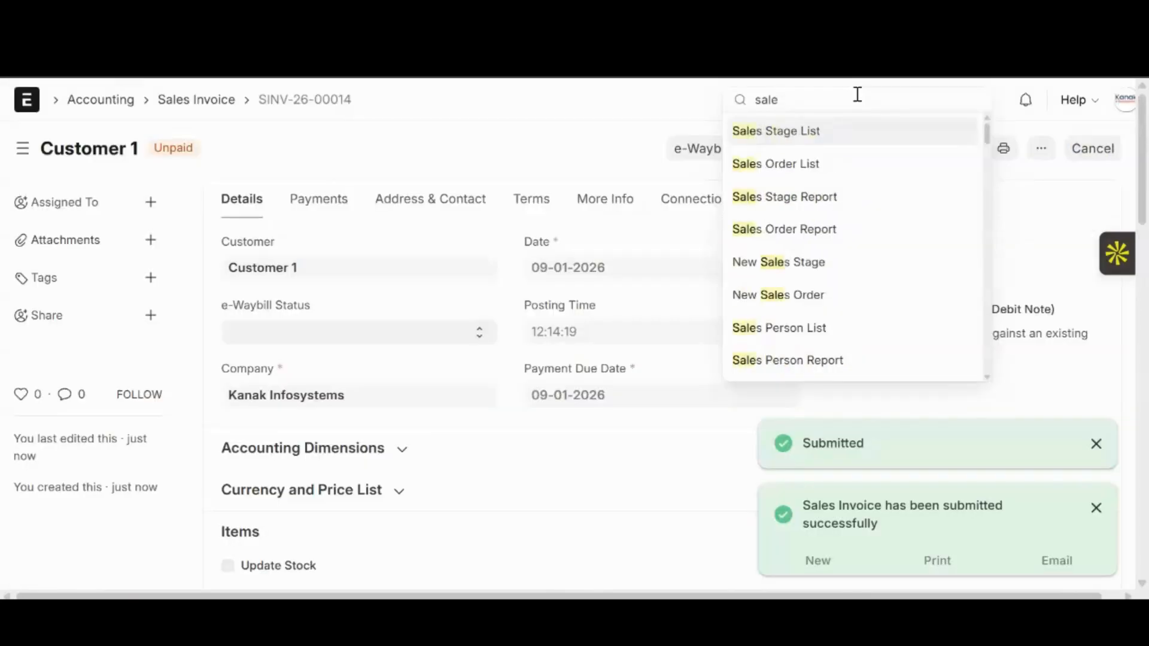
Return to the Sales Order list, refresh it and open its related sheet Top 5 Sale Orders in System.
{"action": "left_click", "coordinate": [850, 161]}
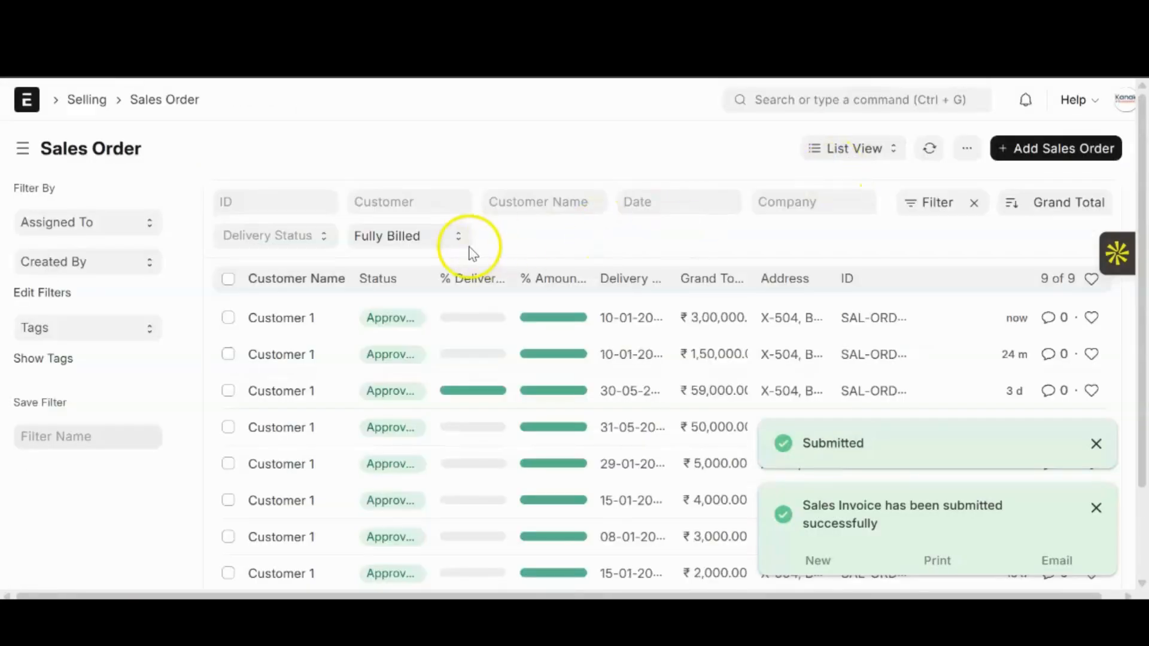
{"action": "left_click", "coordinate": [938, 155]}
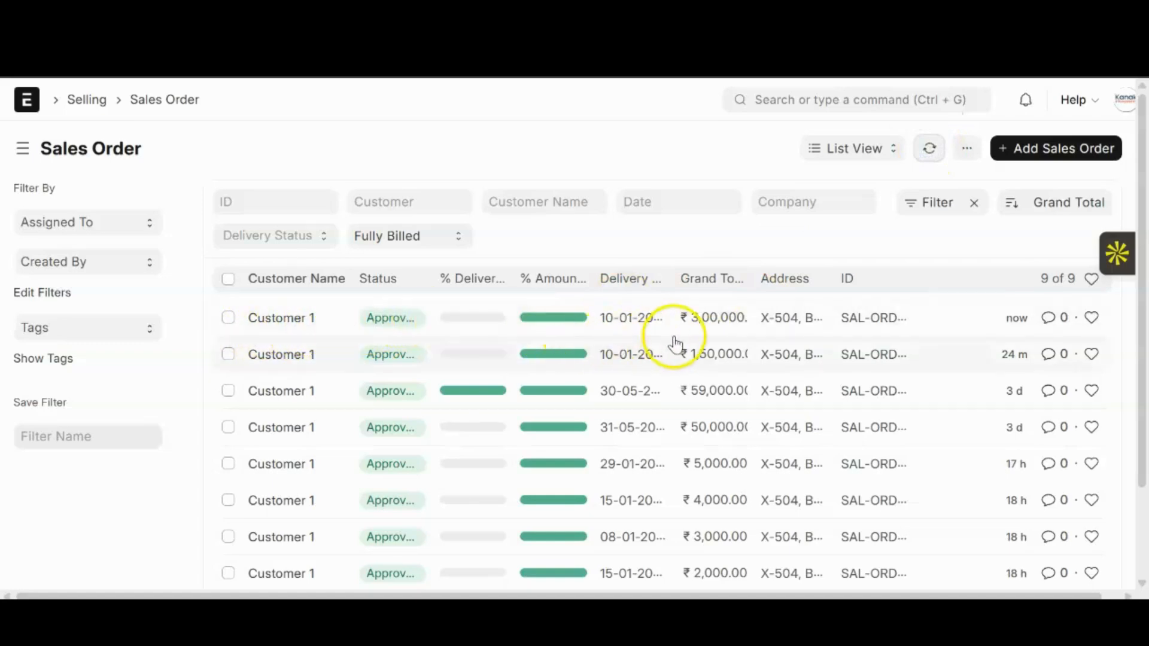
{"action": "left_click", "coordinate": [967, 149]}
{"action": "left_click", "coordinate": [856, 207]}
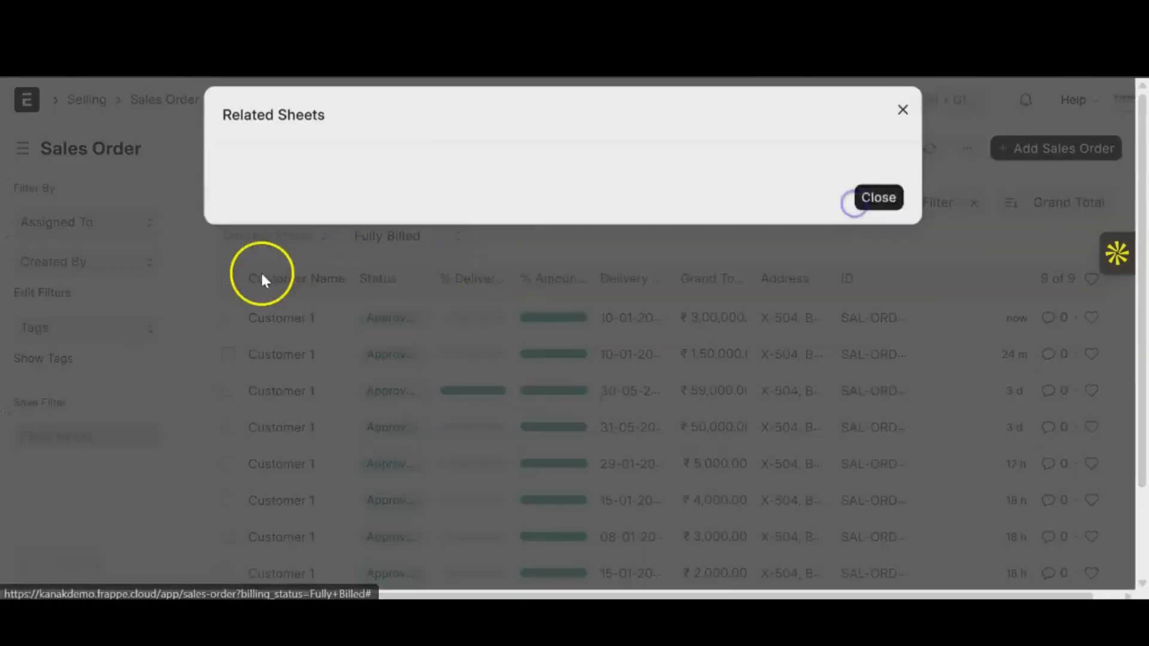
{"action": "left_click", "coordinate": [285, 221]}
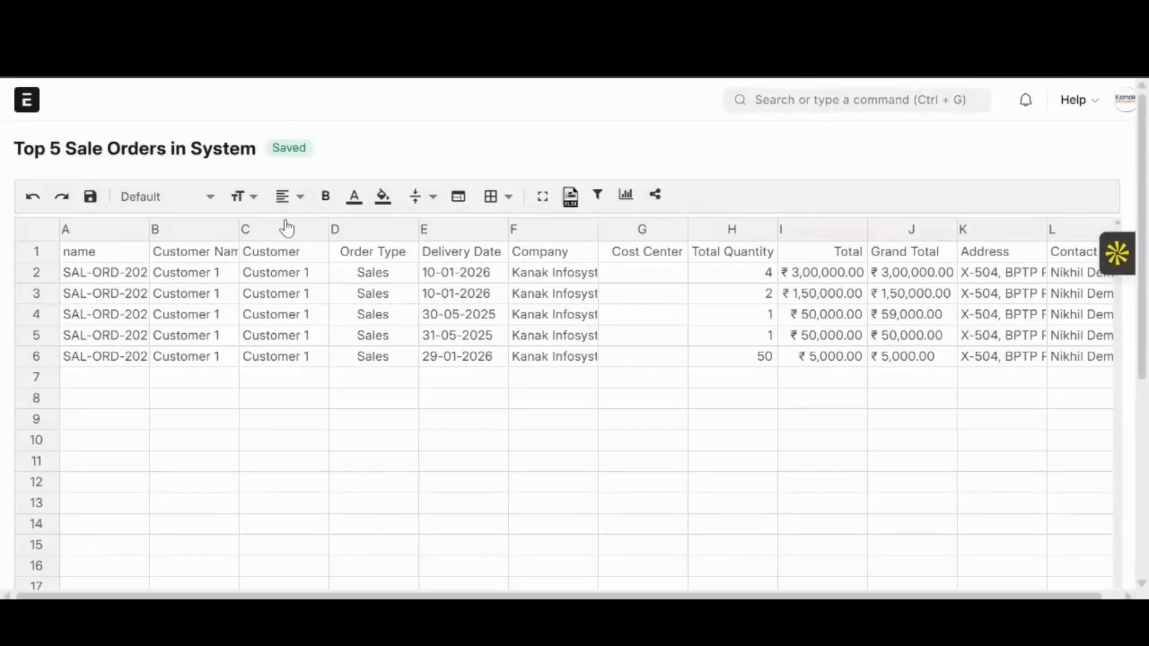
Review the new order's totals in row 2 and the order rows from Company to Grand Total.
{"action": "left_click", "coordinate": [782, 277]}
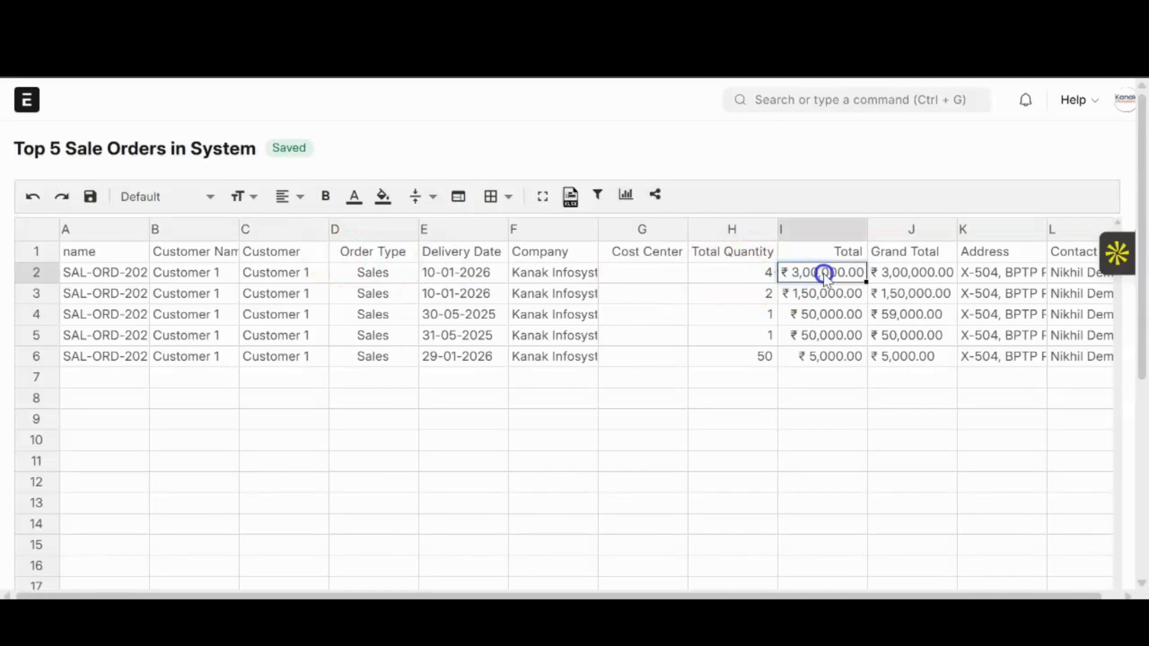
{"action": "left_click_drag", "start_coordinate": [859, 276], "coordinate": [874, 277]}
{"action": "left_click_drag", "start_coordinate": [786, 275], "coordinate": [905, 277]}
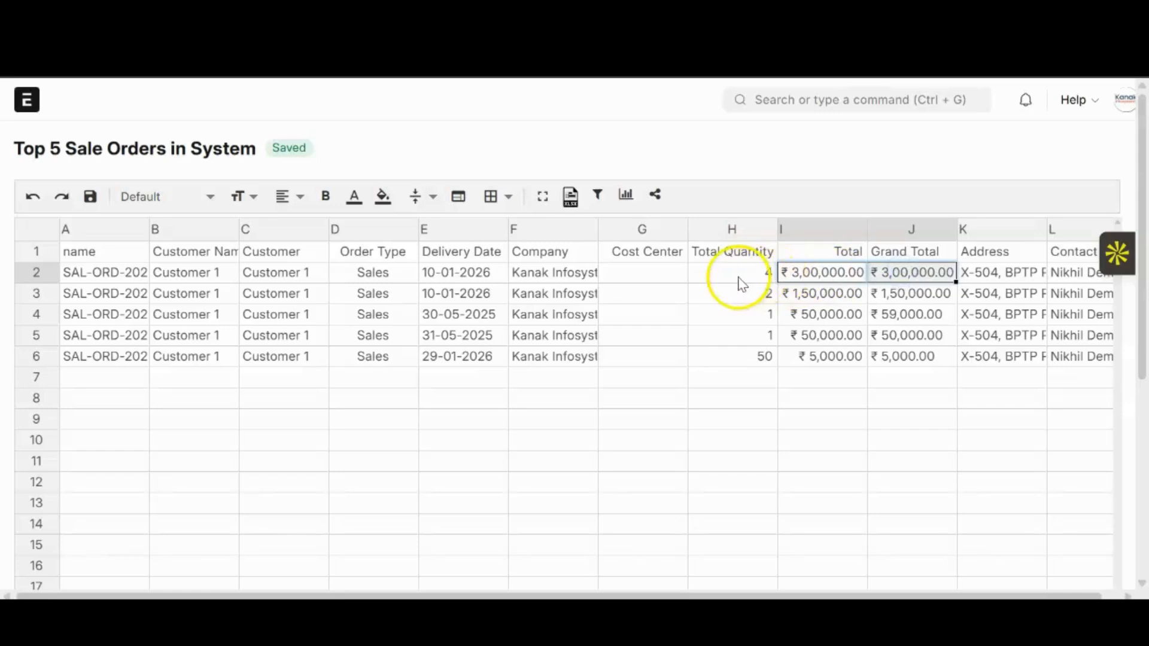
{"action": "left_click_drag", "start_coordinate": [740, 279], "coordinate": [687, 277]}
{"action": "left_click_drag", "start_coordinate": [559, 276], "coordinate": [871, 361]}
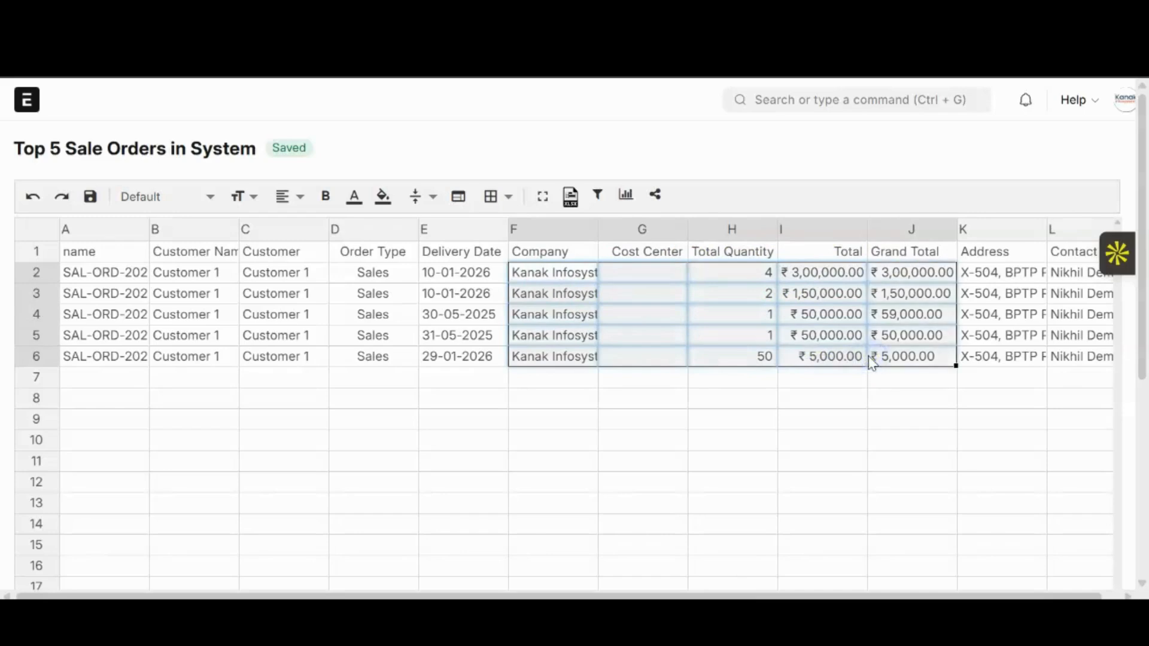
{"action": "left_click", "coordinate": [850, 378]}
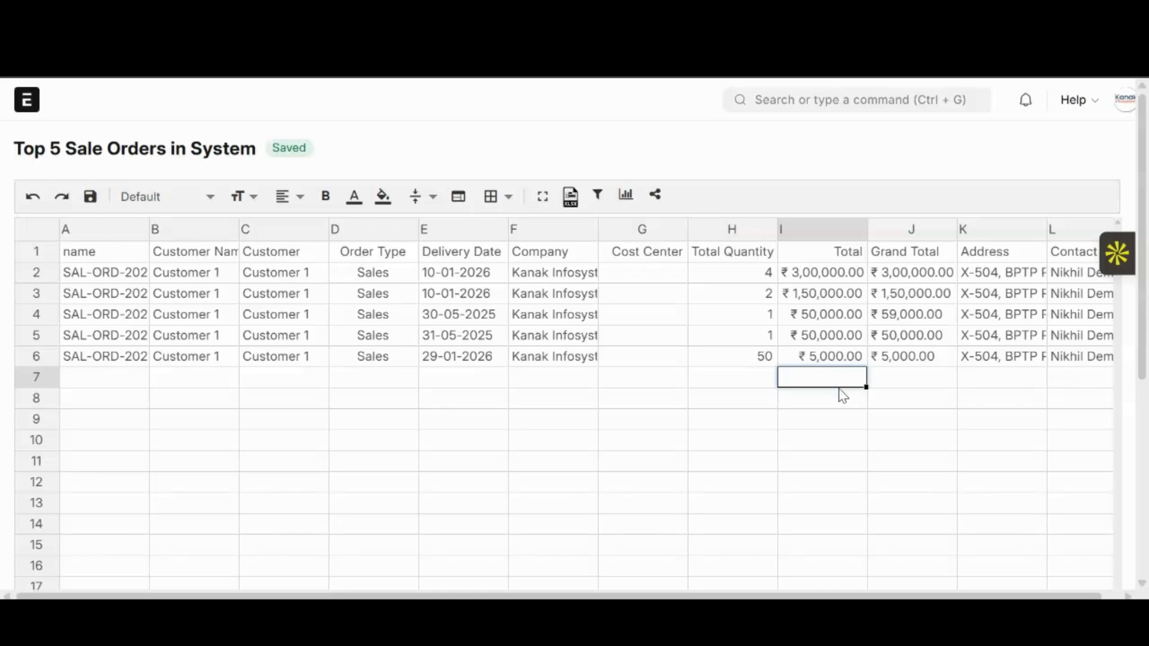
Sum the Total column in cell I8 with the formula =SUM(I2:I6).
{"action": "left_click", "coordinate": [838, 392]}
{"action": "type", "text": "=SUM(I2:I6)"}
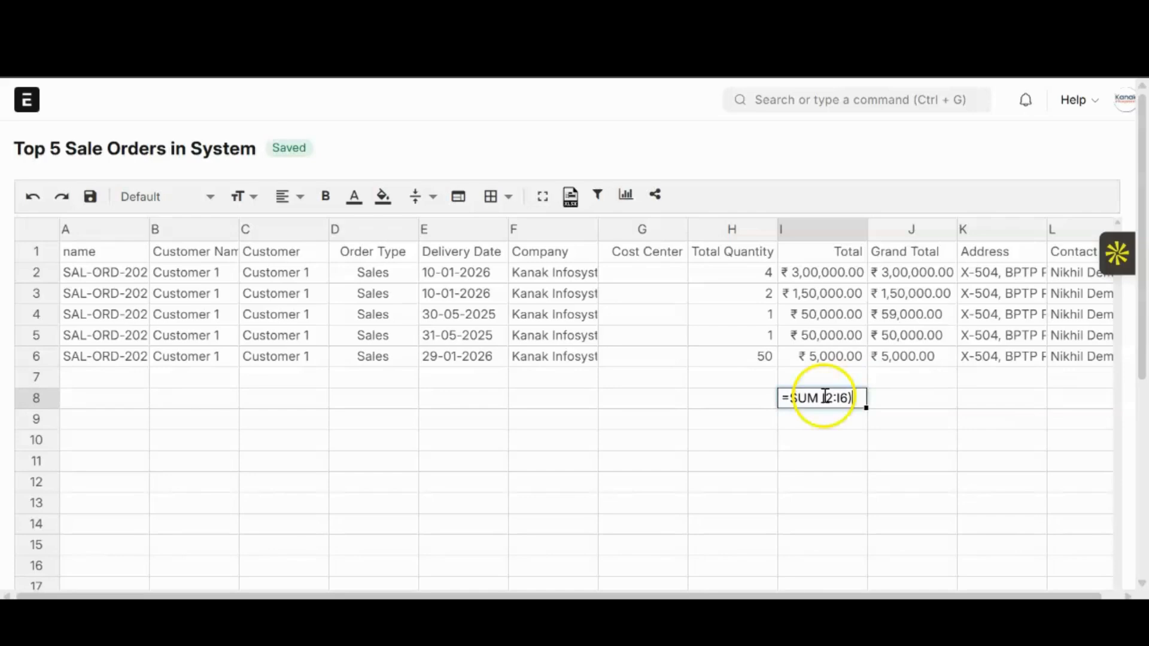
{"action": "left_click", "coordinate": [823, 398]}
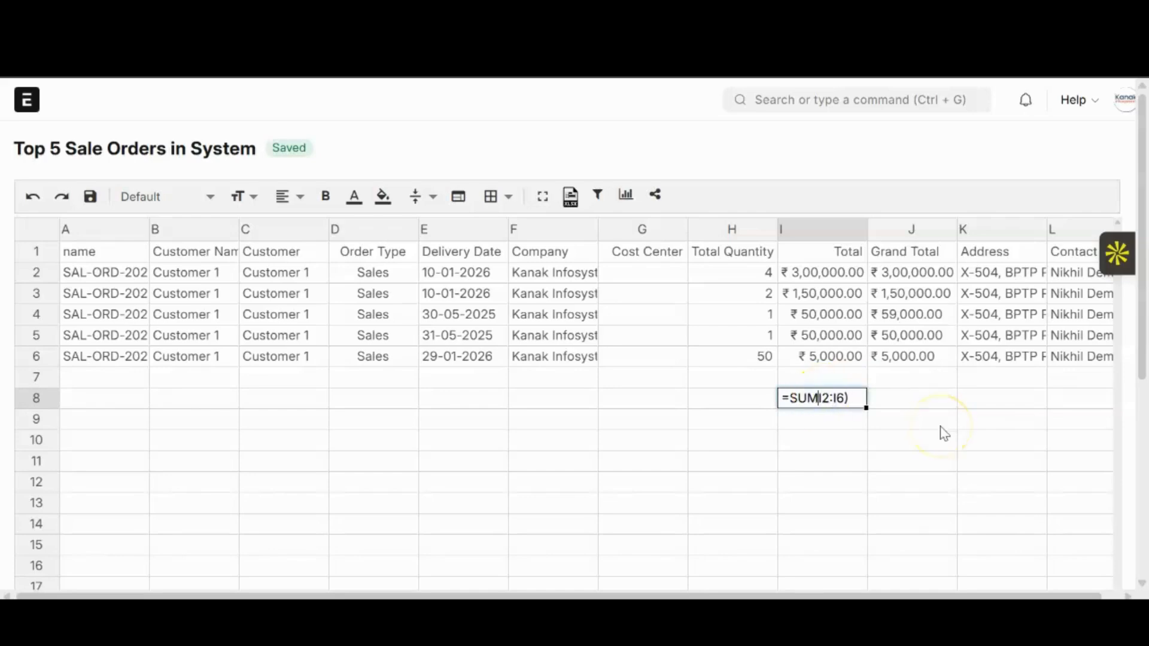
{"action": "key", "text": "Return"}
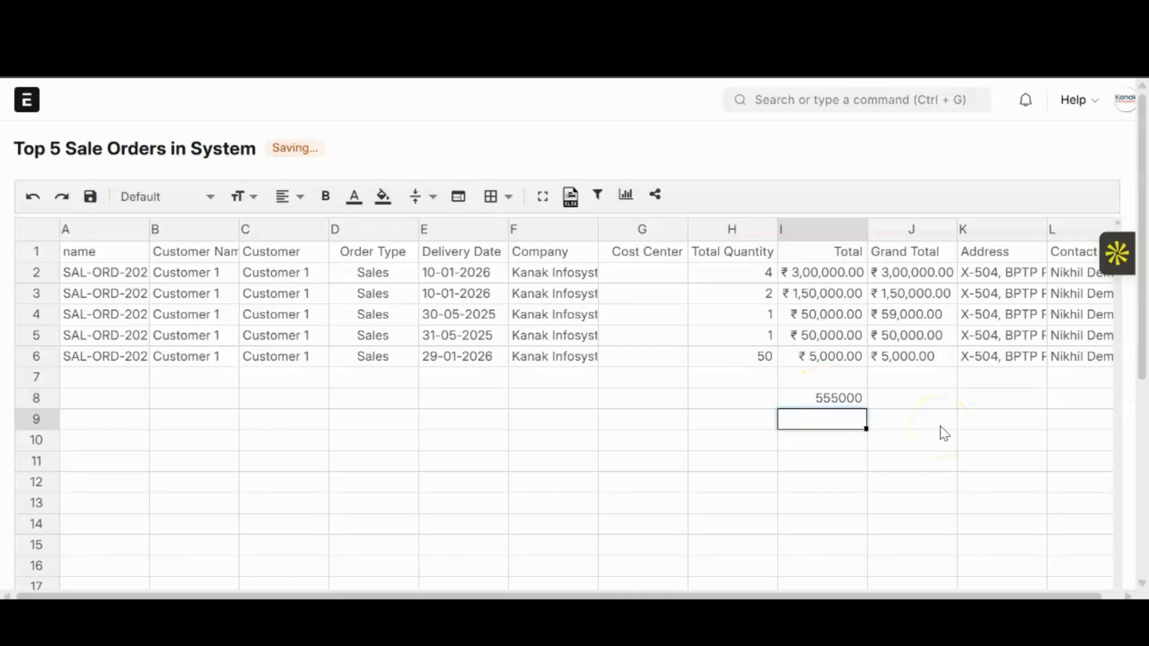
Check the summed Total values in I2:I6 against the formula cell I8.
{"action": "left_click", "coordinate": [941, 424]}
{"action": "left_click_drag", "start_coordinate": [805, 274], "coordinate": [823, 353]}
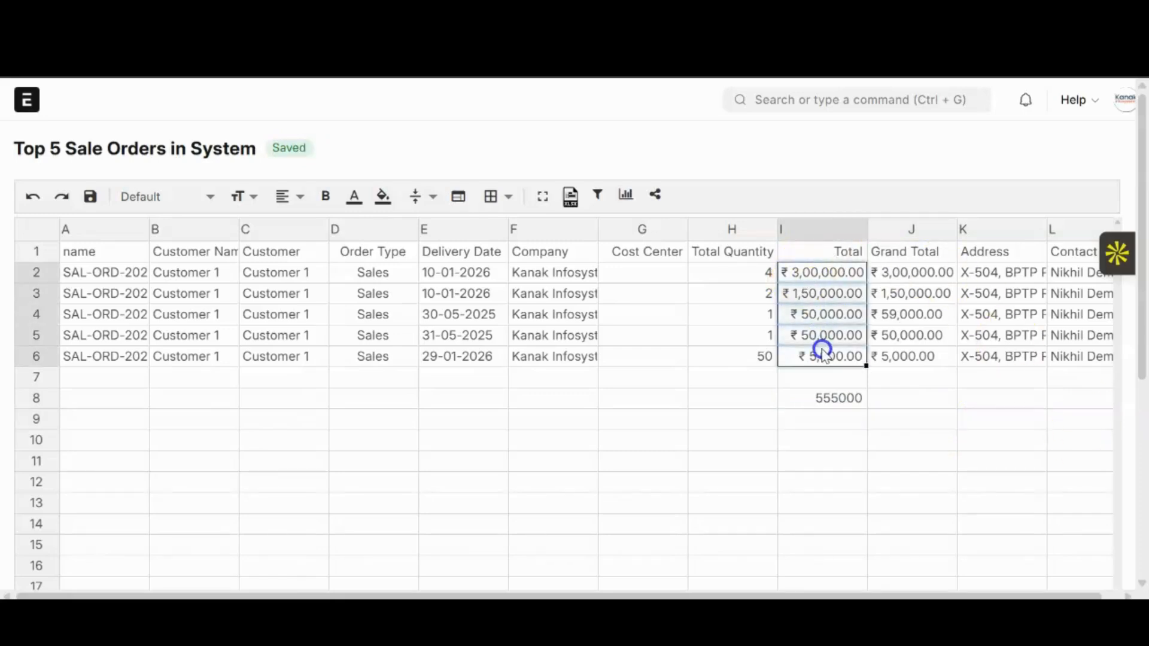
{"action": "left_click_drag", "start_coordinate": [818, 270], "coordinate": [827, 348]}
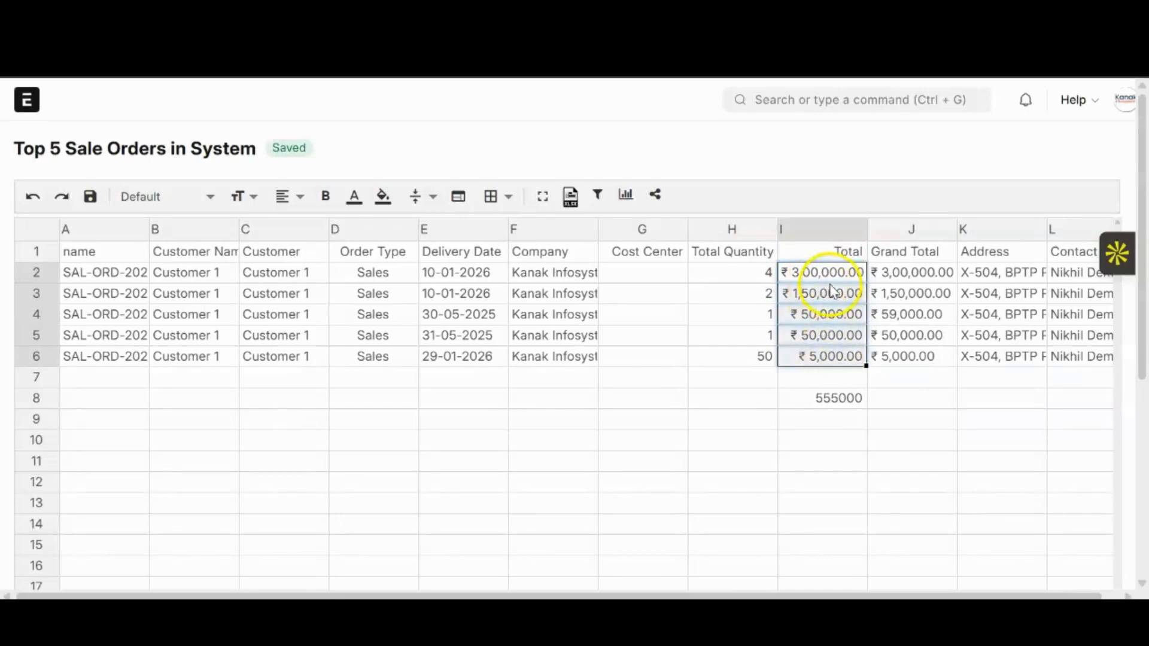
{"action": "left_click", "coordinate": [828, 401]}
{"action": "double_click", "coordinate": [829, 399]}
{"action": "left_click", "coordinate": [821, 425]}
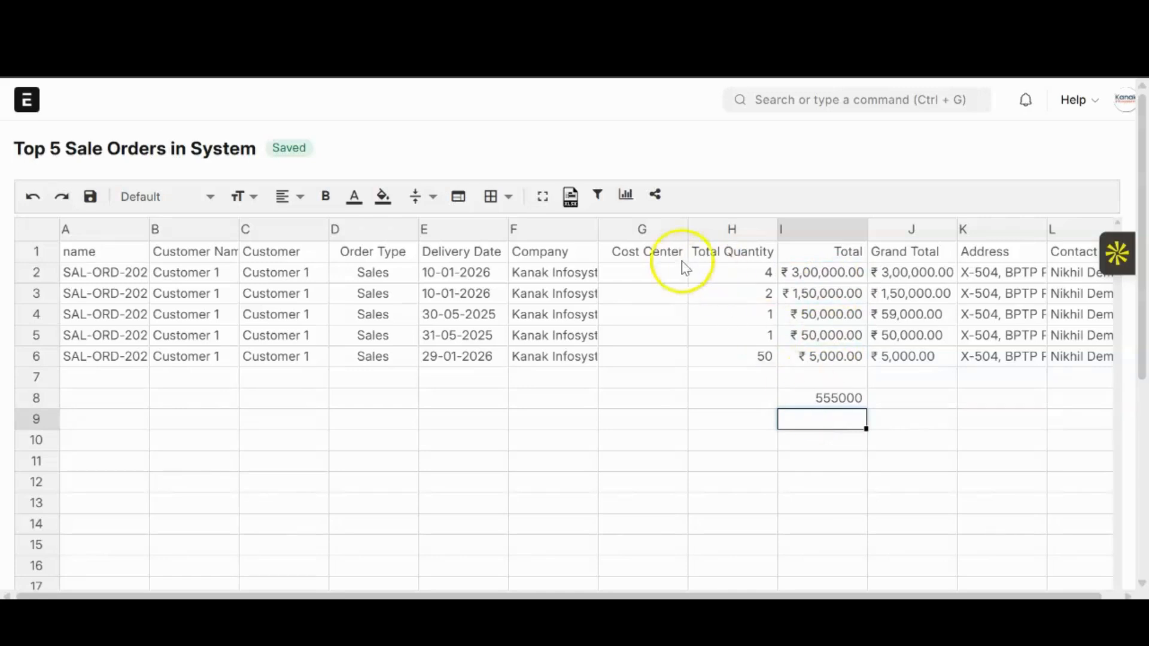
Share the Top 5 Sale Orders in System spreadsheet with a colleague's user account, granting View permission.
{"action": "left_click", "coordinate": [656, 196]}
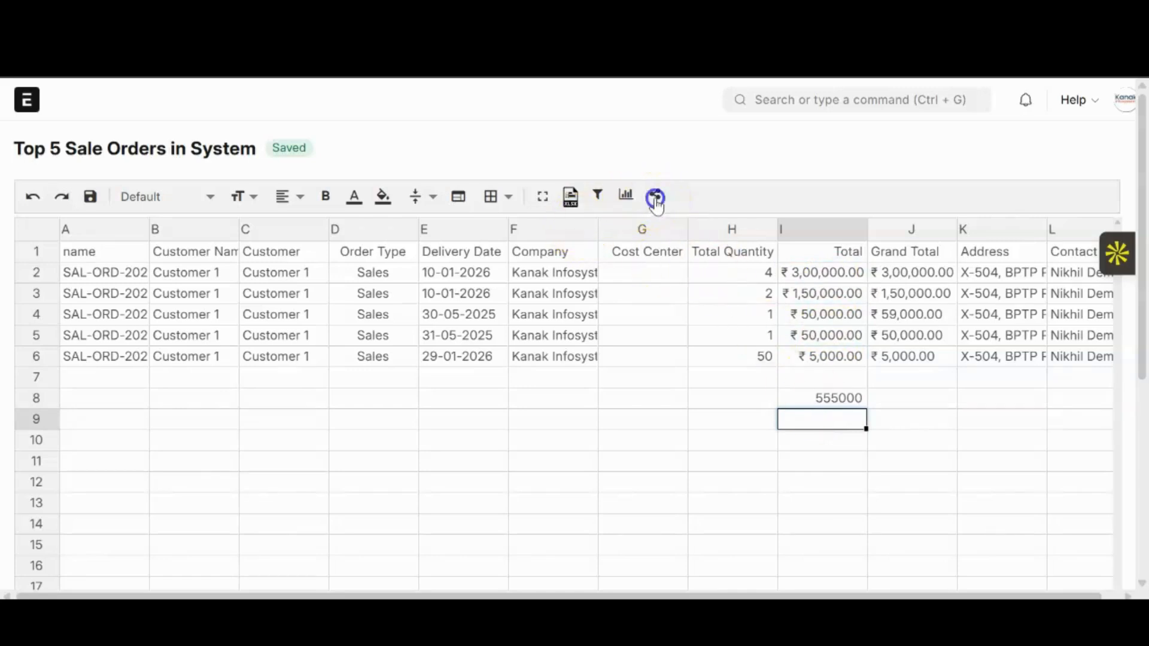
{"action": "left_click", "coordinate": [656, 198]}
{"action": "type", "text": "JA"}
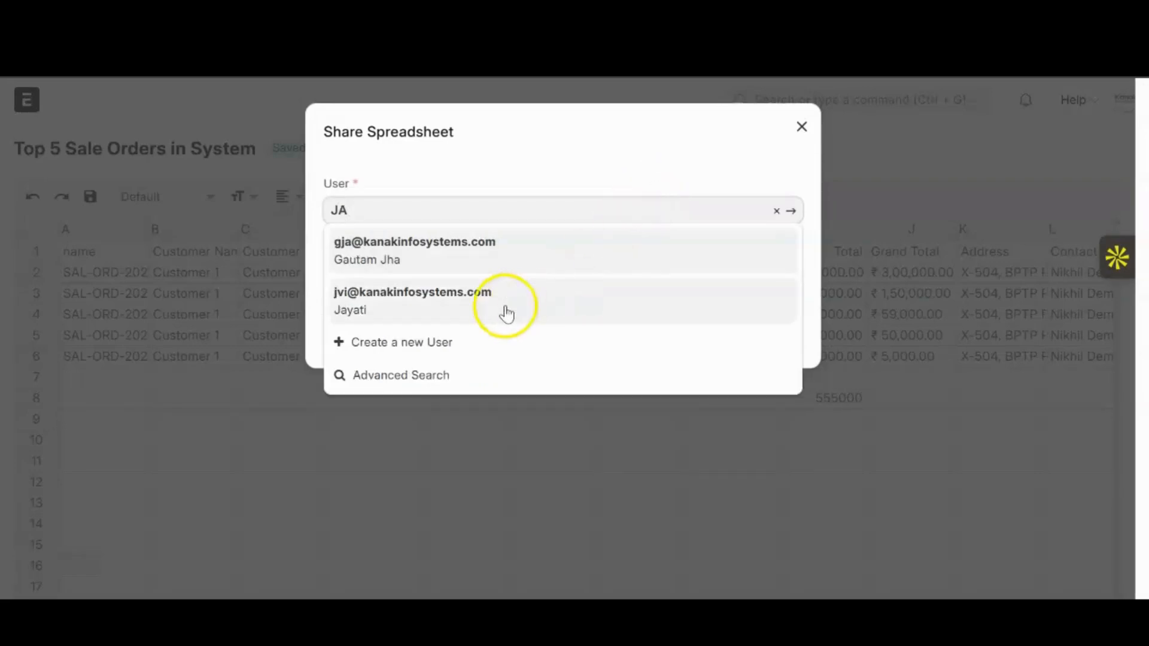
{"action": "left_click", "coordinate": [507, 309]}
{"action": "left_click", "coordinate": [431, 278]}
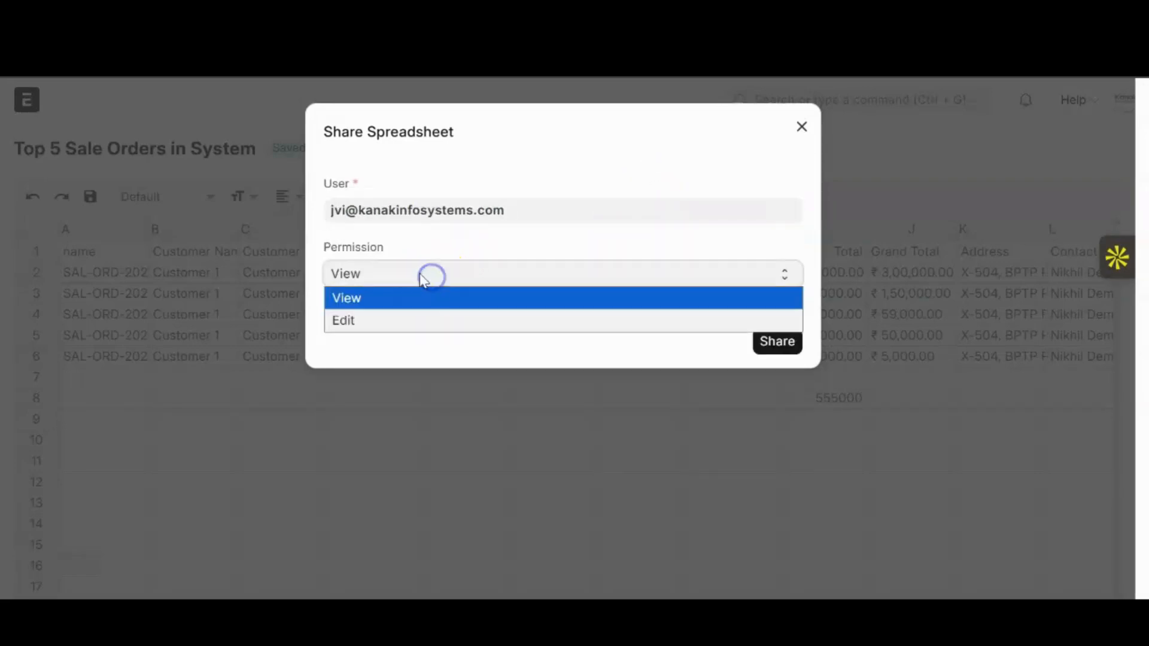
{"action": "left_click", "coordinate": [372, 298]}
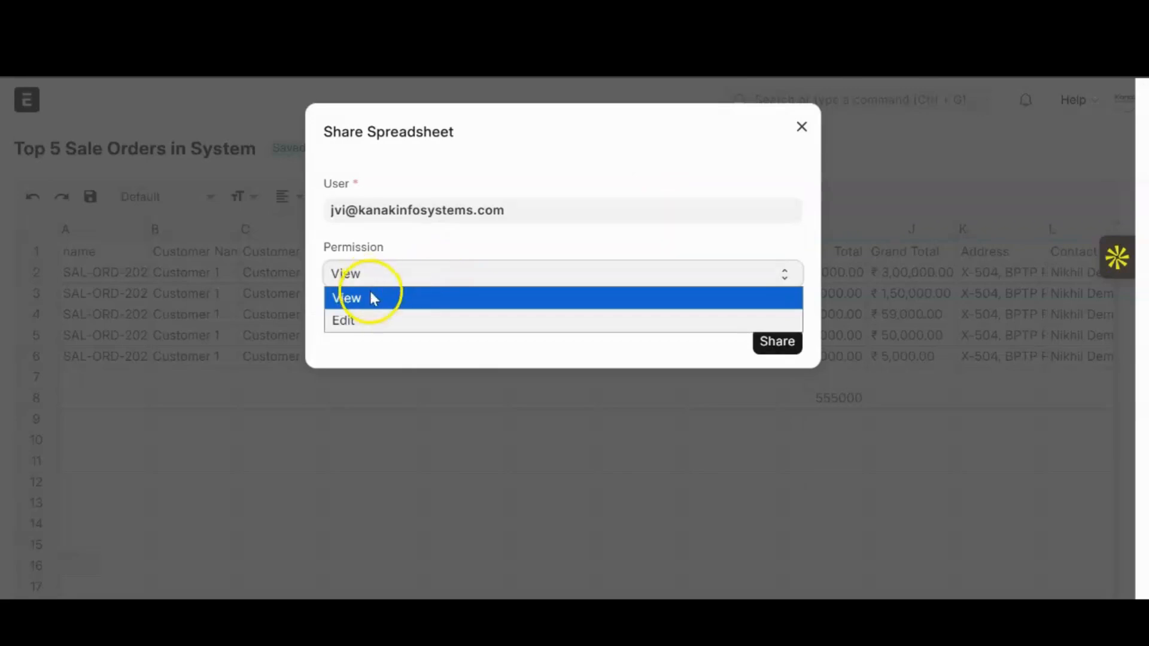
{"action": "left_click", "coordinate": [775, 347]}
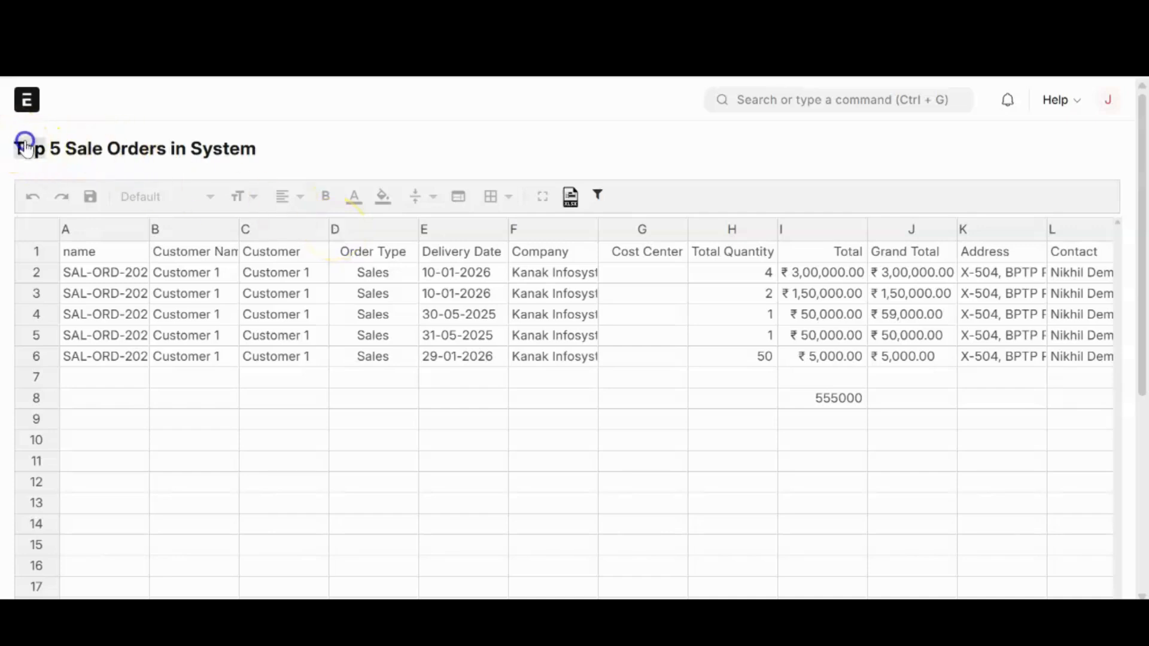
Check the sheet's title and order cells in the colleague's session under View permission.
{"action": "left_click_drag", "start_coordinate": [17, 149], "coordinate": [265, 154]}
{"action": "left_click", "coordinate": [372, 295]}
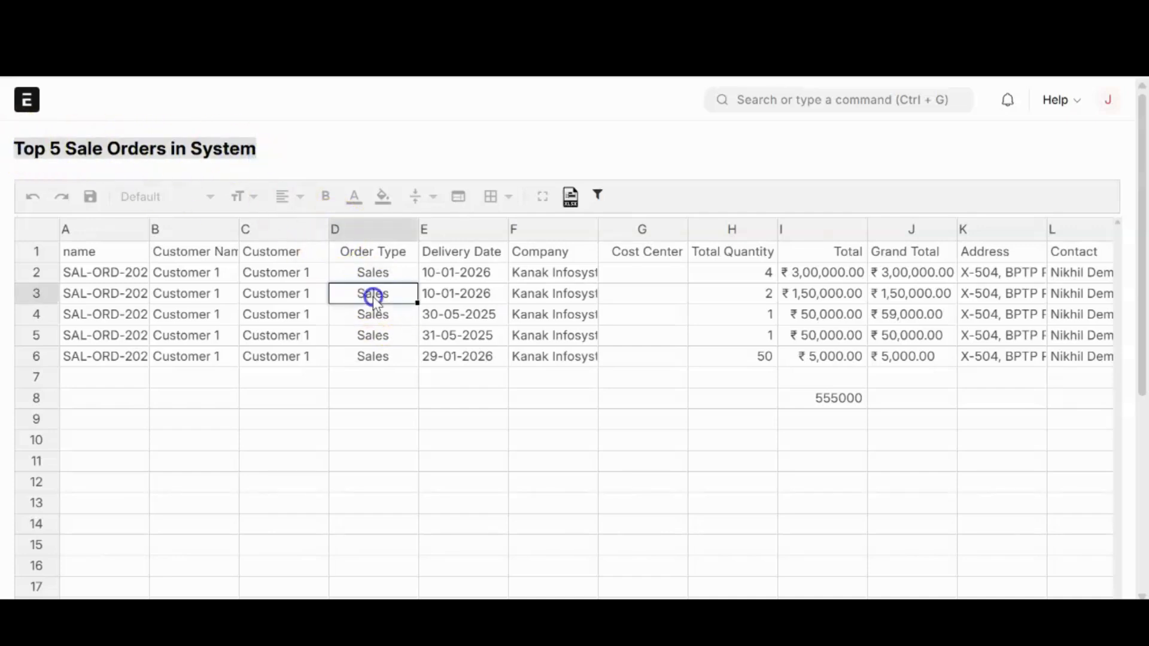
{"action": "left_click", "coordinate": [435, 337]}
{"action": "left_click", "coordinate": [562, 350]}
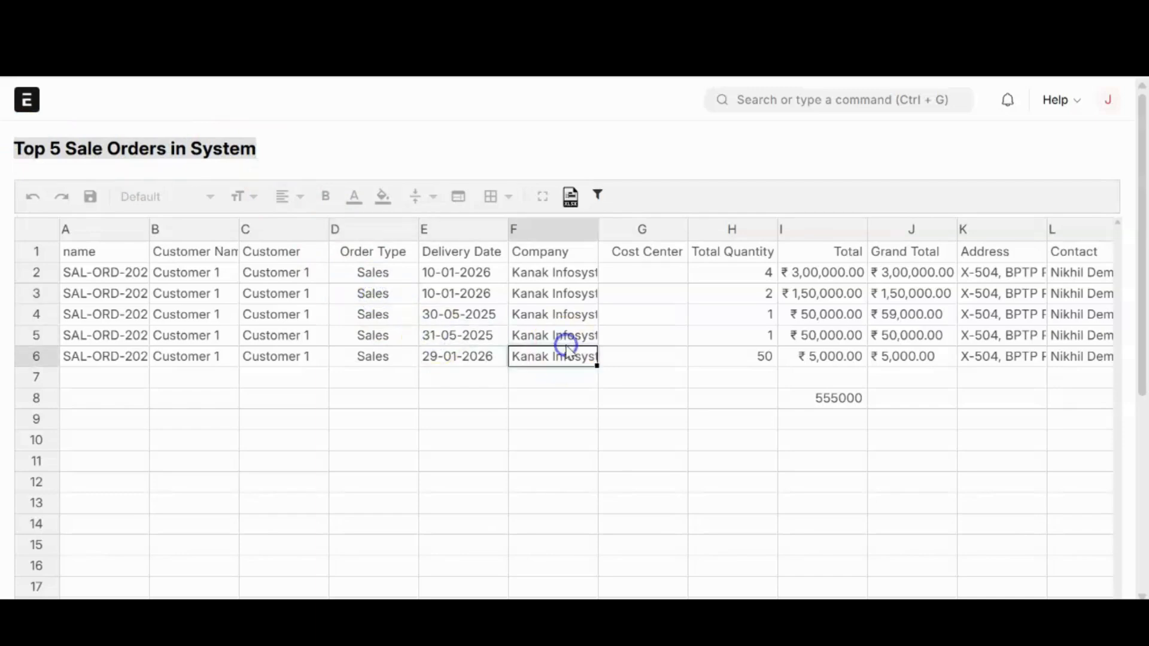
{"action": "left_click", "coordinate": [552, 312]}
{"action": "left_click", "coordinate": [537, 291]}
{"action": "left_click", "coordinate": [547, 317]}
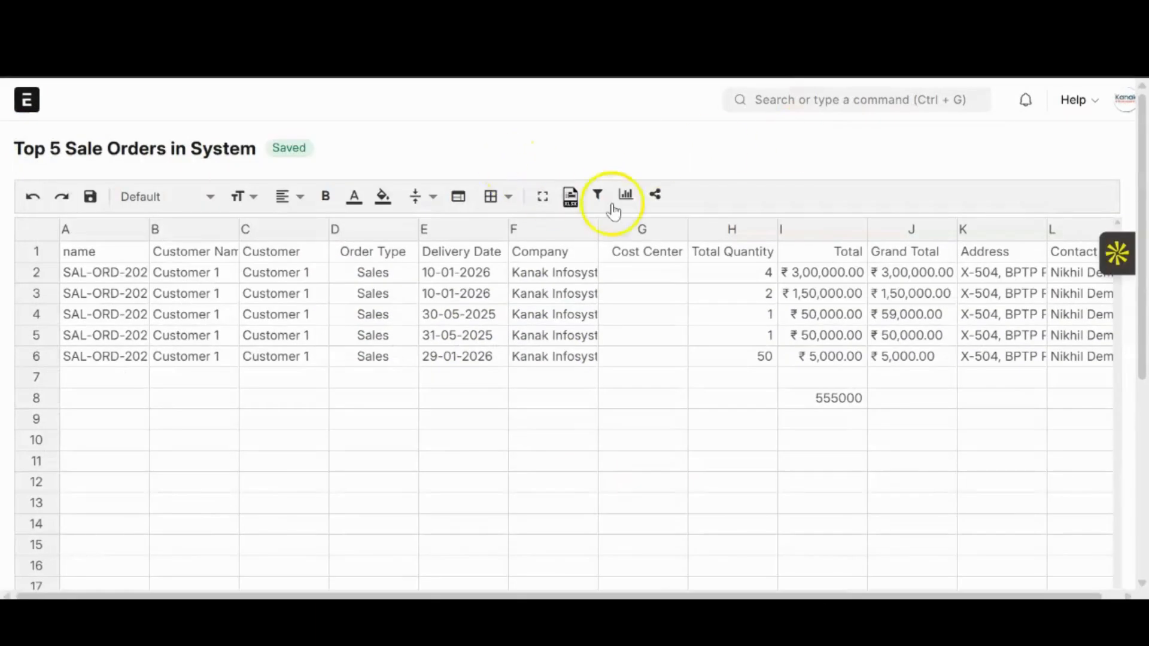
Share the spreadsheet from the owner's session with the same colleague again, granting Edit permission.
{"action": "left_click", "coordinate": [657, 192]}
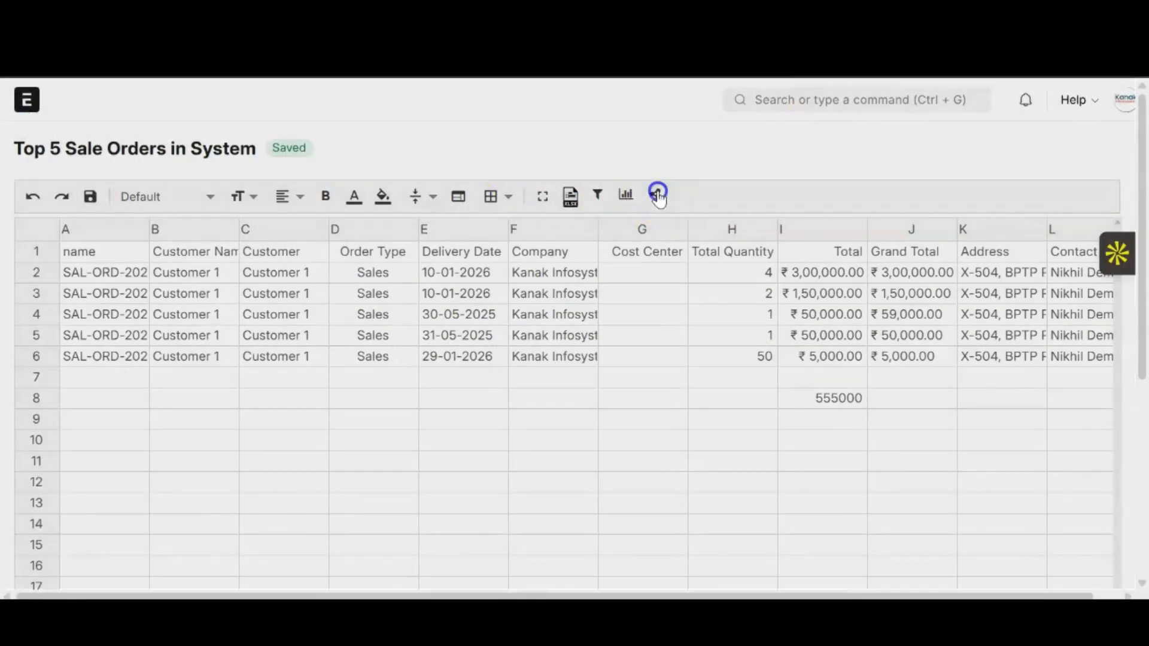
{"action": "left_click", "coordinate": [541, 218]}
{"action": "type", "text": "j"}
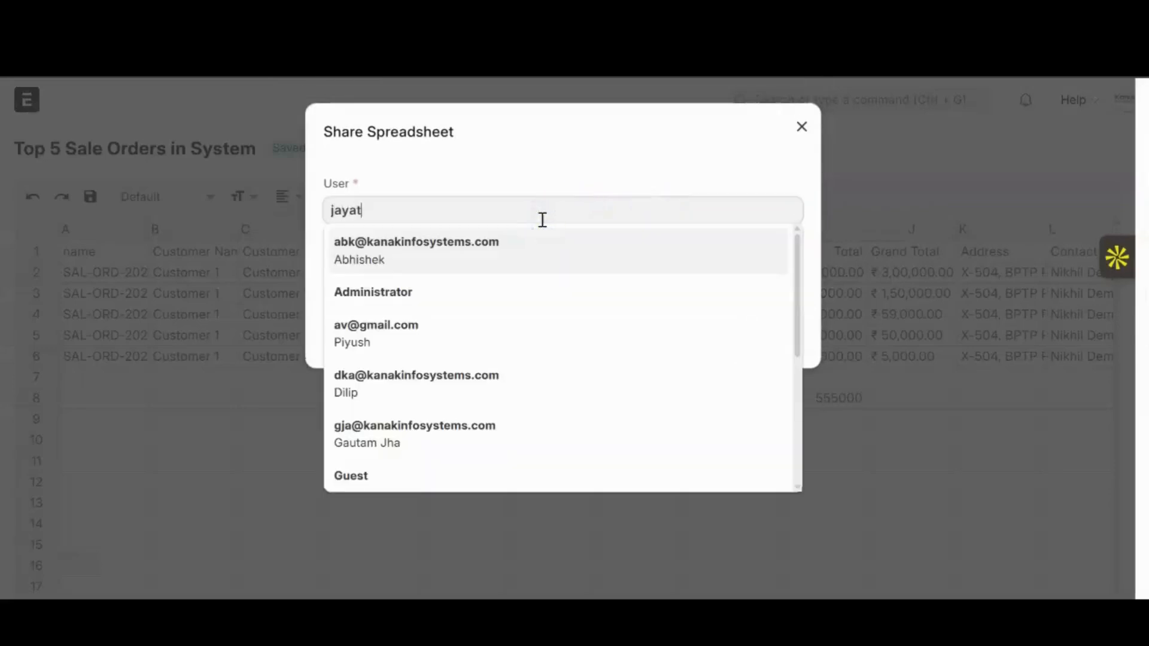
{"action": "type", "text": "ayat"}
{"action": "left_click", "coordinate": [521, 261]}
{"action": "left_click", "coordinate": [515, 278]}
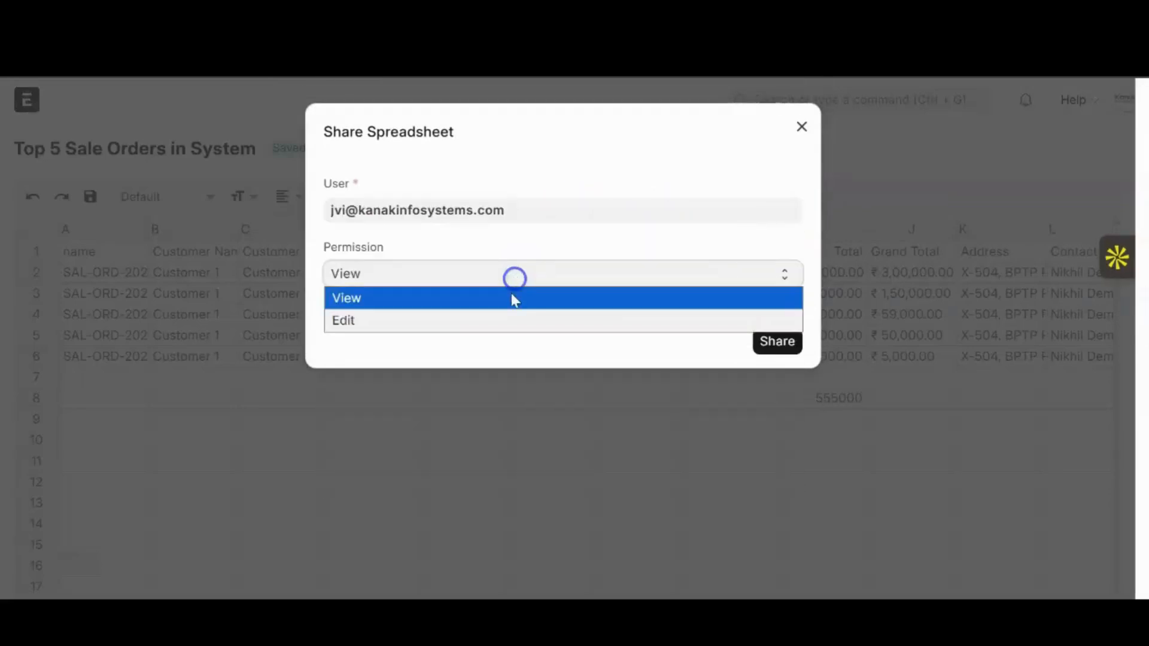
{"action": "left_click", "coordinate": [509, 322]}
{"action": "left_click", "coordinate": [772, 339]}
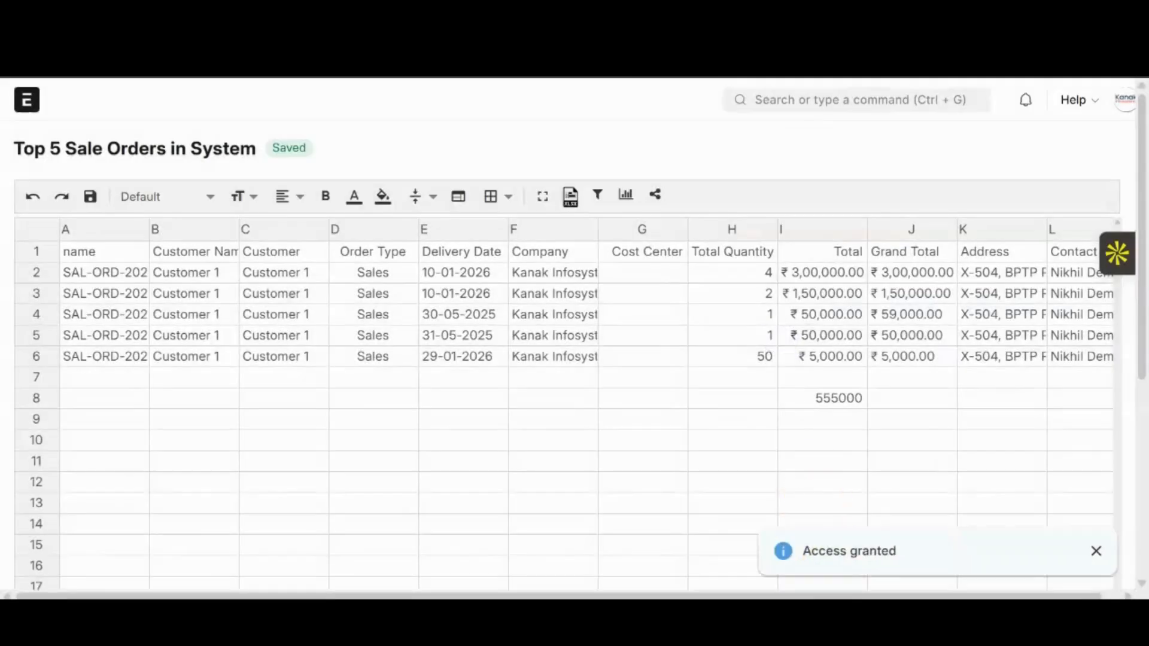
Switch to the colleague's session, reload the shared sheet and test cell editing in the Delivery Date and Order Type columns.
{"action": "key", "text": "alt+Tab"}
{"action": "left_click", "coordinate": [410, 57]}
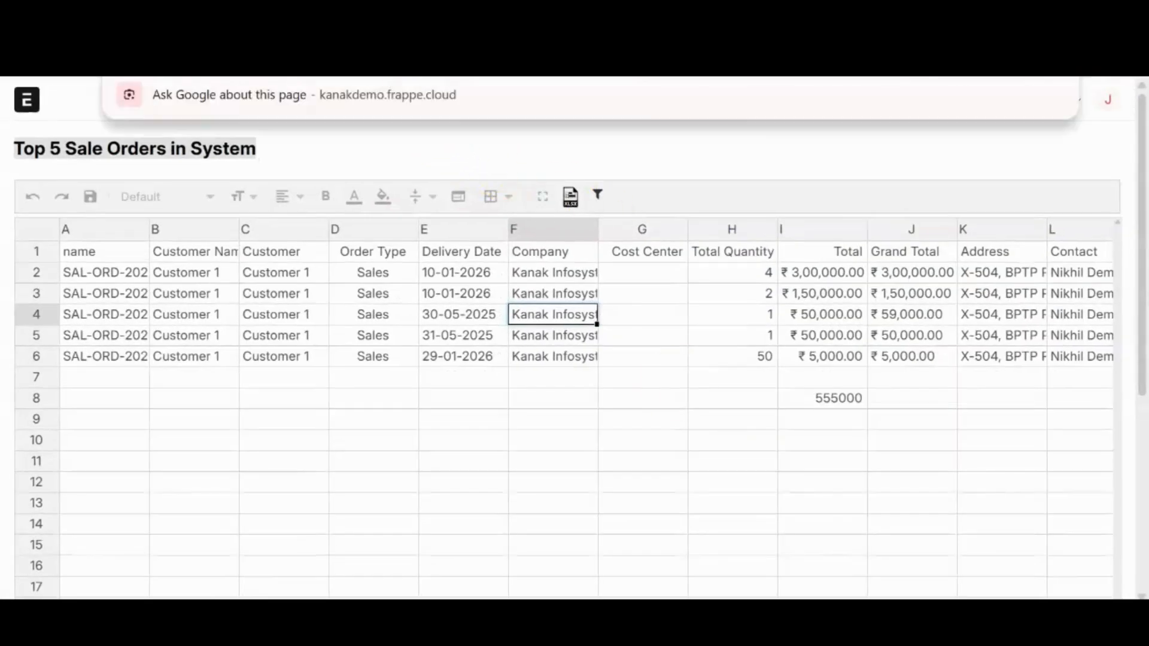
{"action": "key", "text": "Return"}
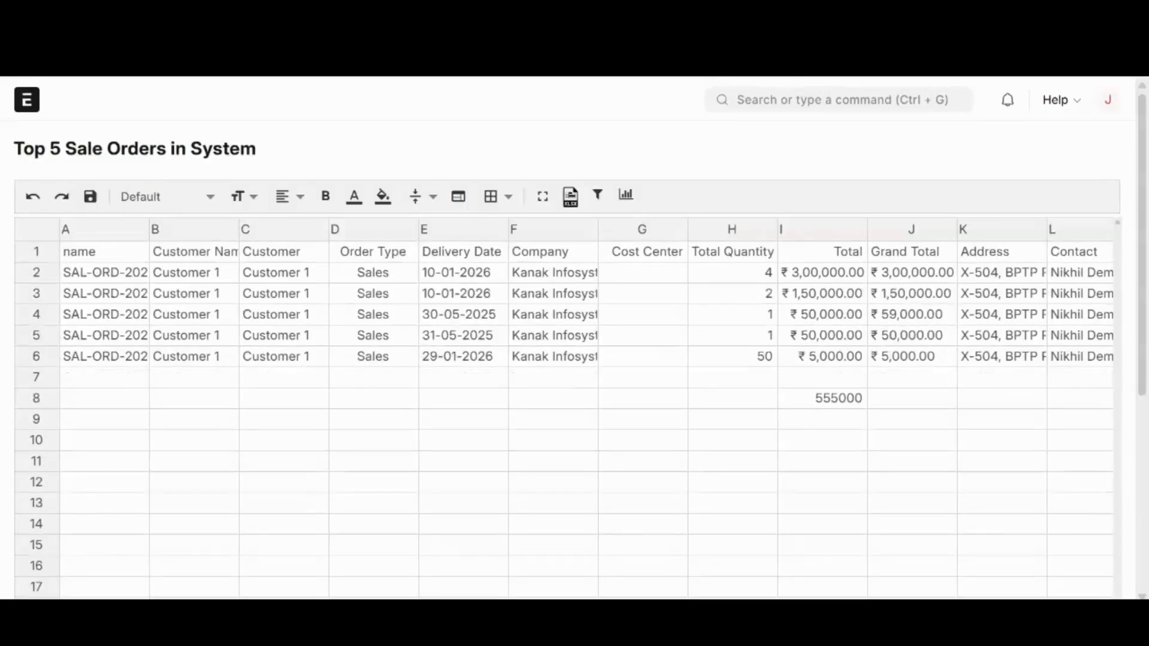
{"action": "left_click", "coordinate": [431, 296]}
{"action": "double_click", "coordinate": [453, 295]}
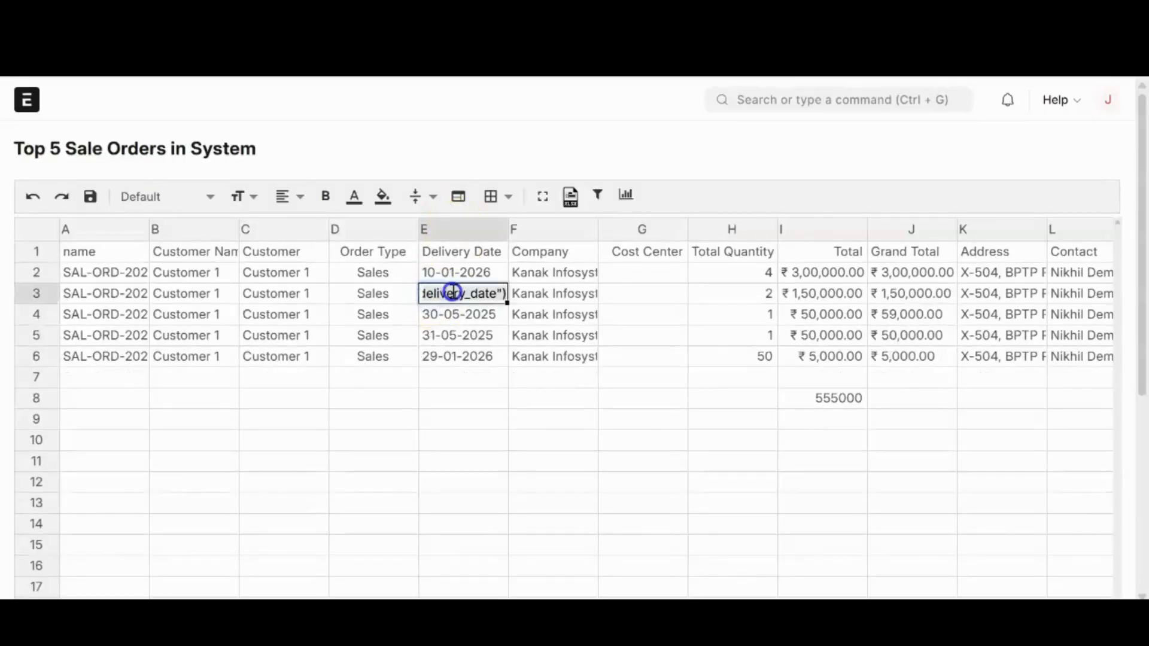
{"action": "double_click", "coordinate": [457, 315]}
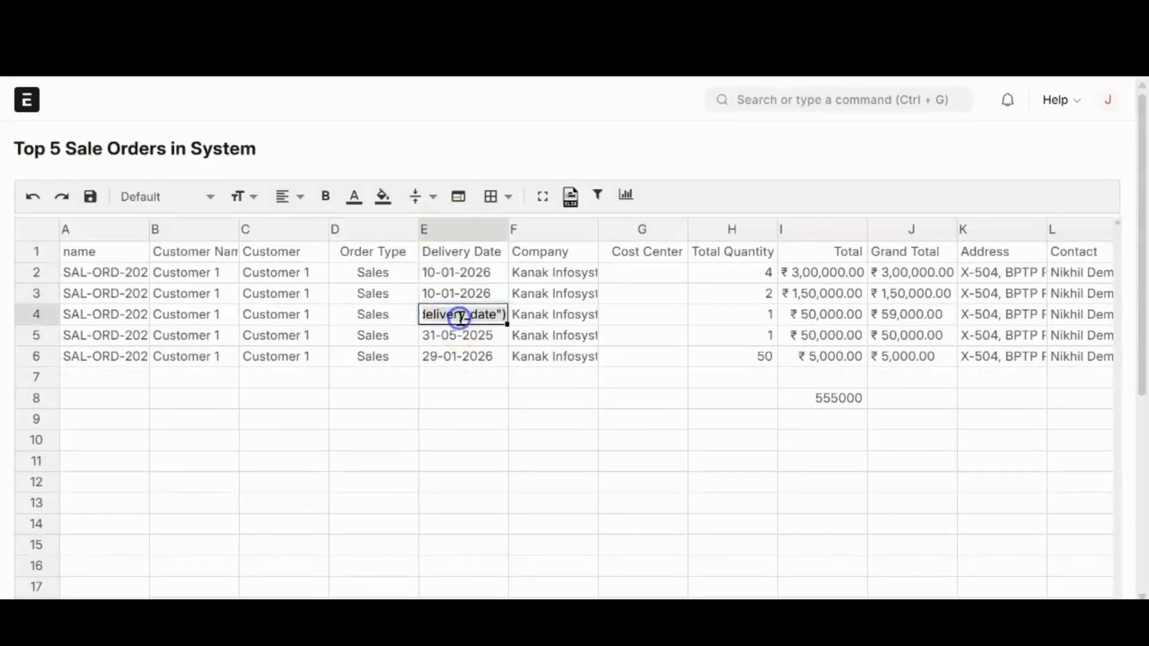
{"action": "double_click", "coordinate": [464, 356]}
{"action": "double_click", "coordinate": [374, 355]}
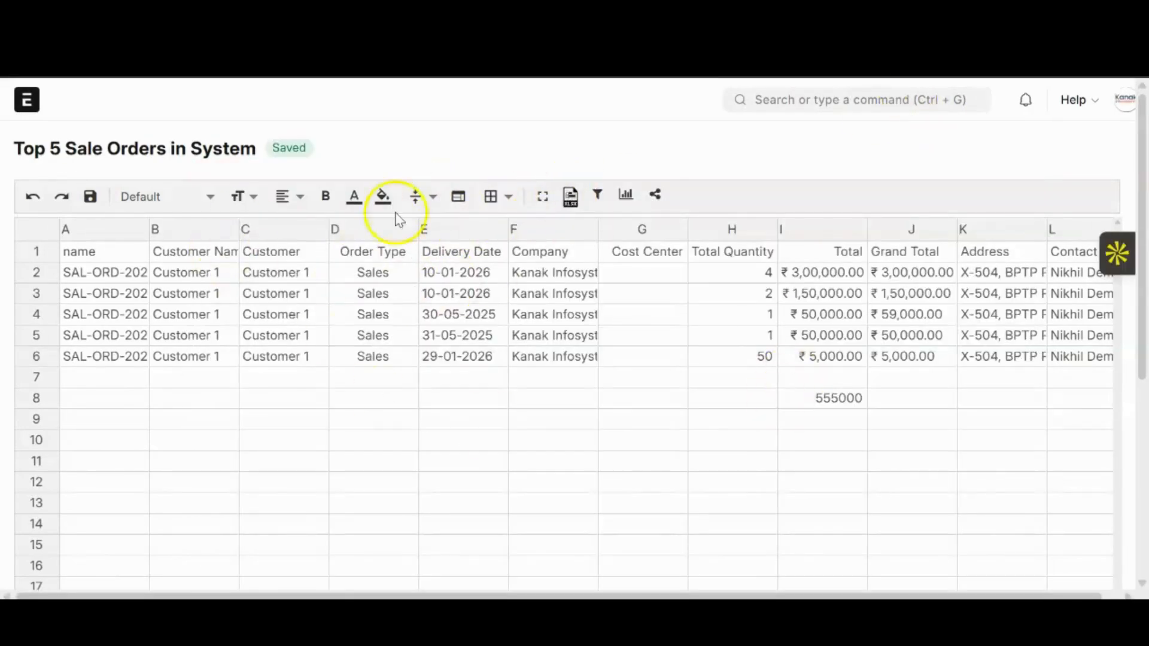
Export the owner's sheet as an XLSX file and filter its Delivery Date column to 30-05-2025.
{"action": "left_click", "coordinate": [570, 204]}
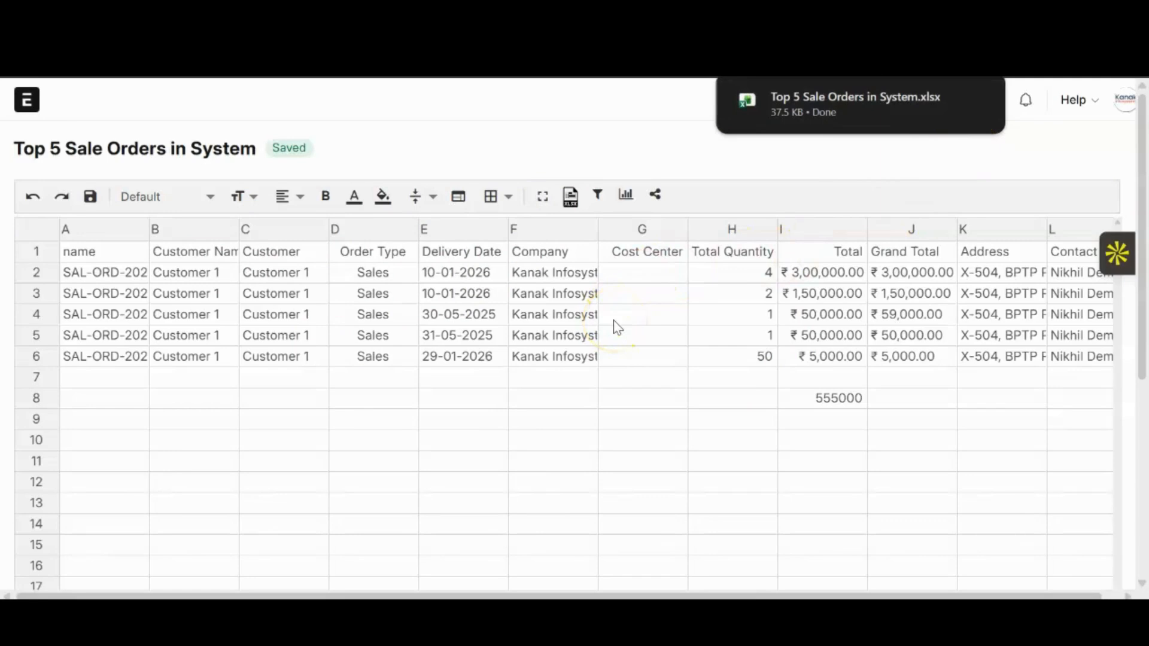
{"action": "left_click", "coordinate": [600, 200]}
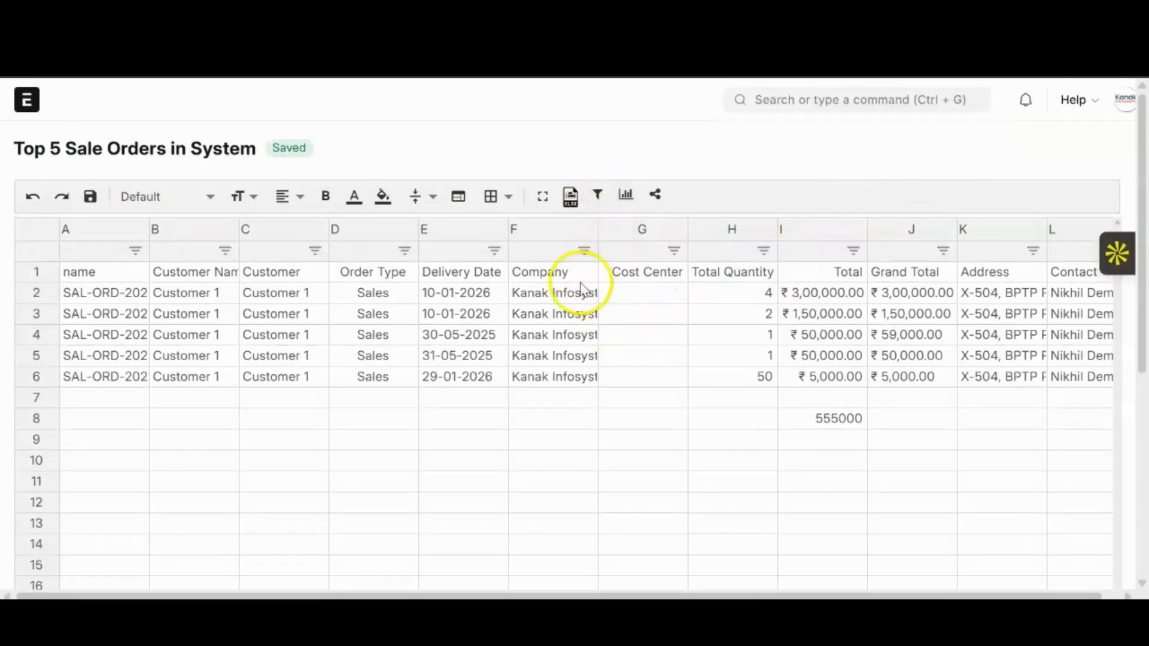
{"action": "left_click", "coordinate": [407, 258]}
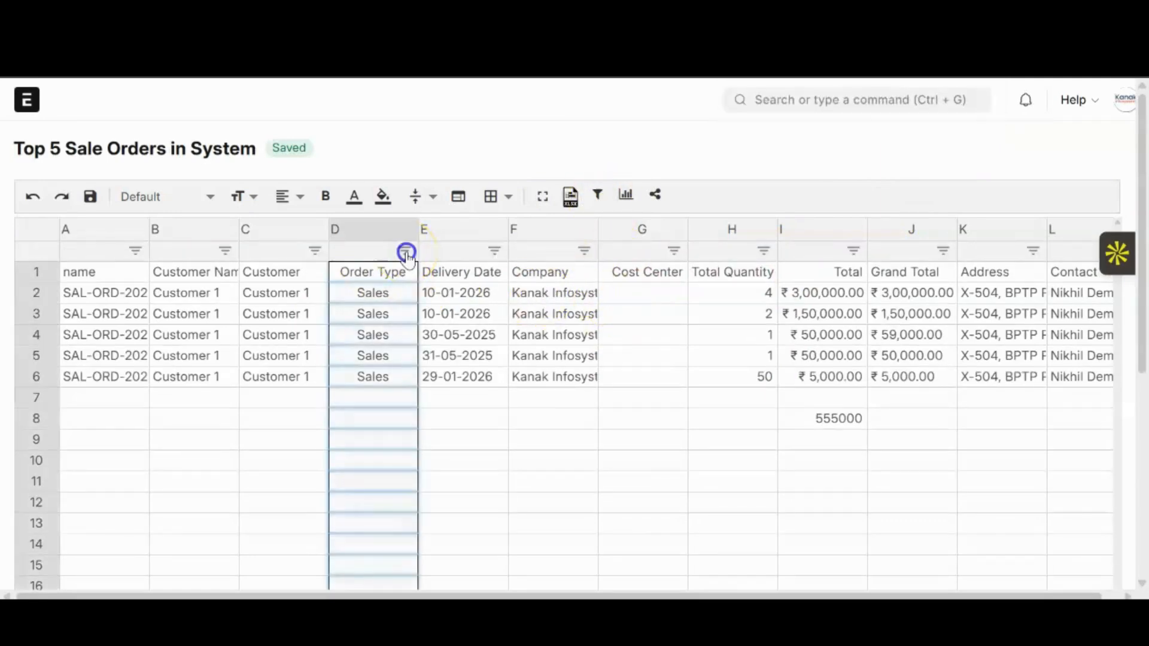
{"action": "left_click", "coordinate": [492, 251]}
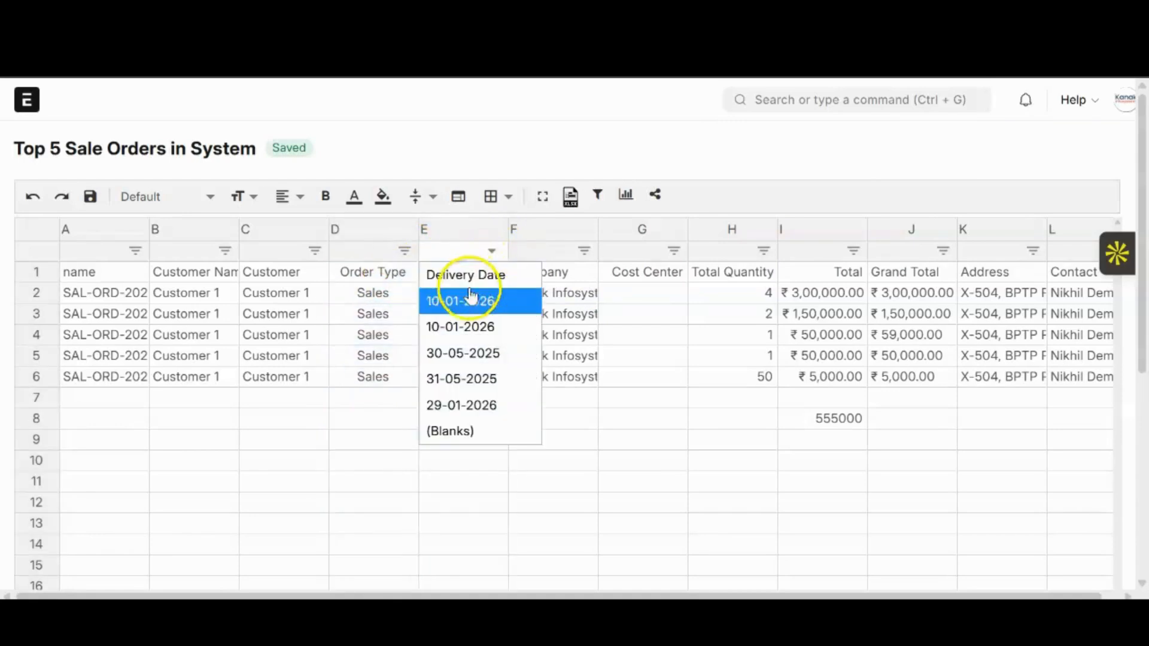
{"action": "left_click", "coordinate": [458, 354]}
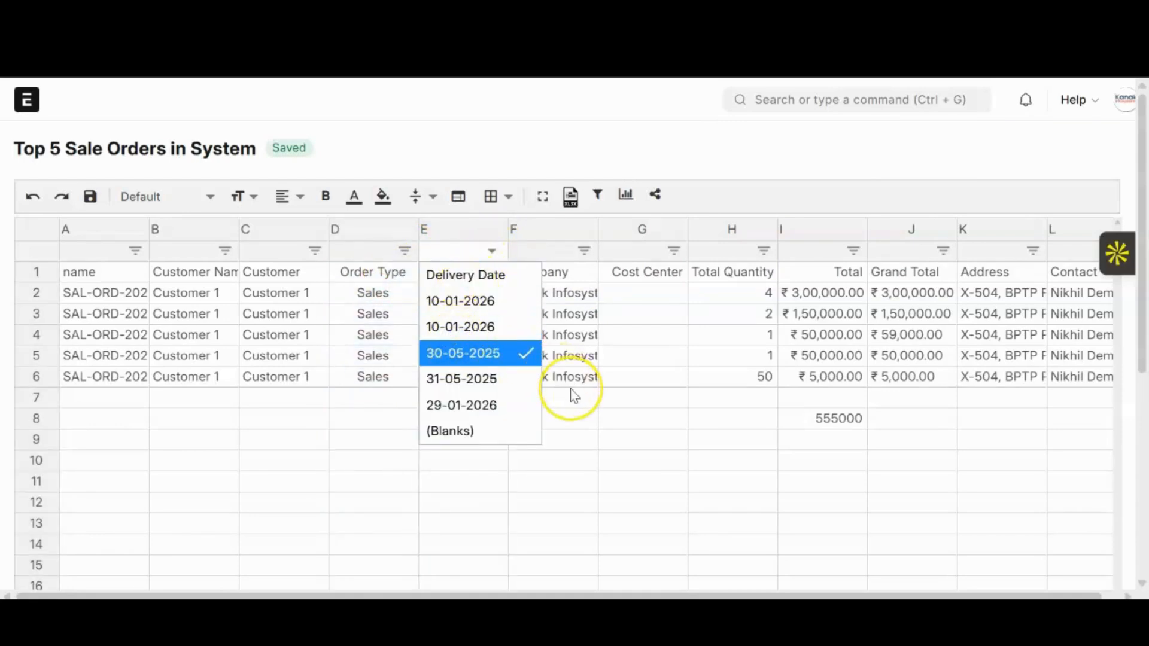
{"action": "key", "text": "Return"}
{"action": "left_click", "coordinate": [500, 352]}
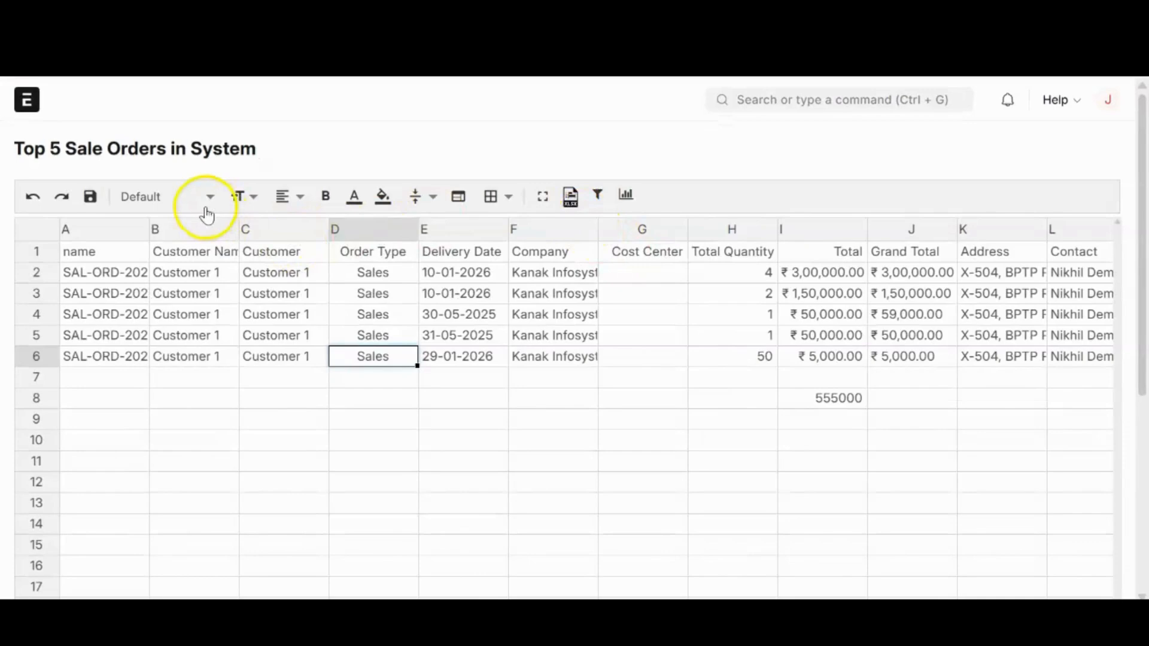
{"action": "left_click", "coordinate": [646, 195]}
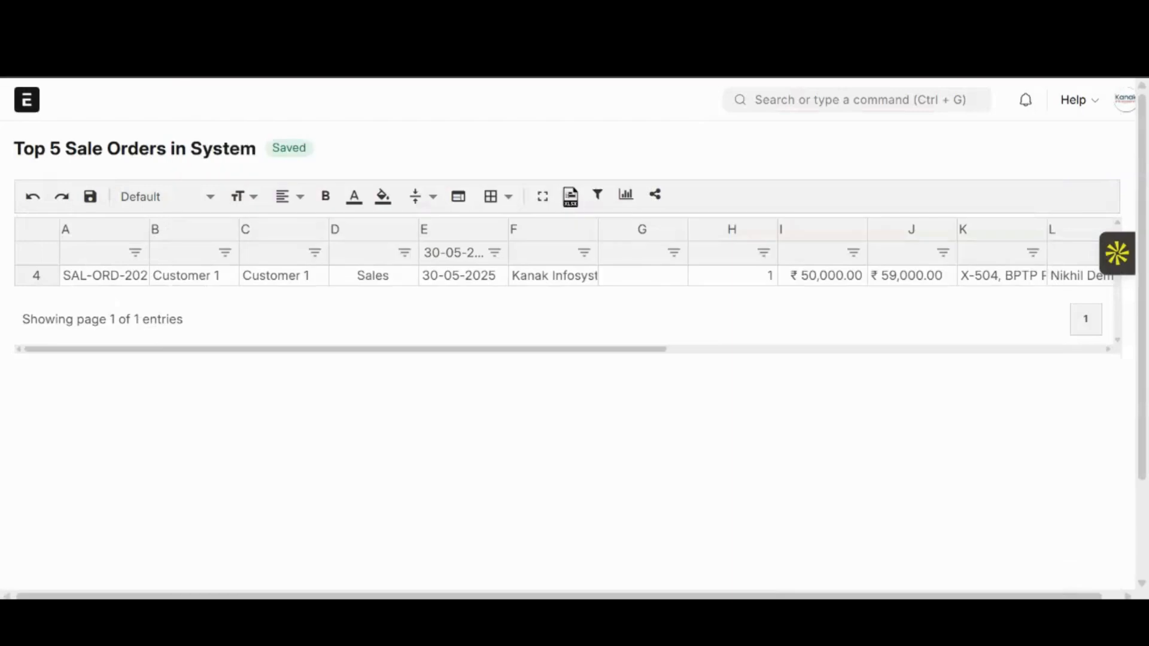
Find the Report list through the global search and show the results of the Monthly Sales Report.
{"action": "left_click", "coordinate": [812, 105]}
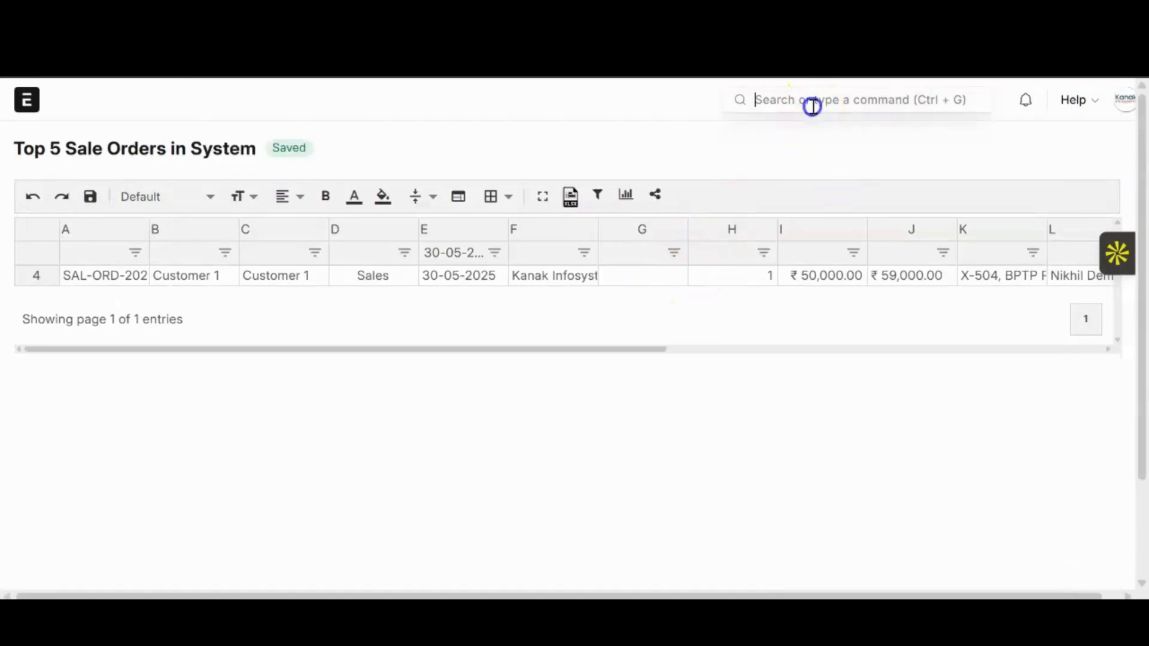
{"action": "type", "text": "repor"}
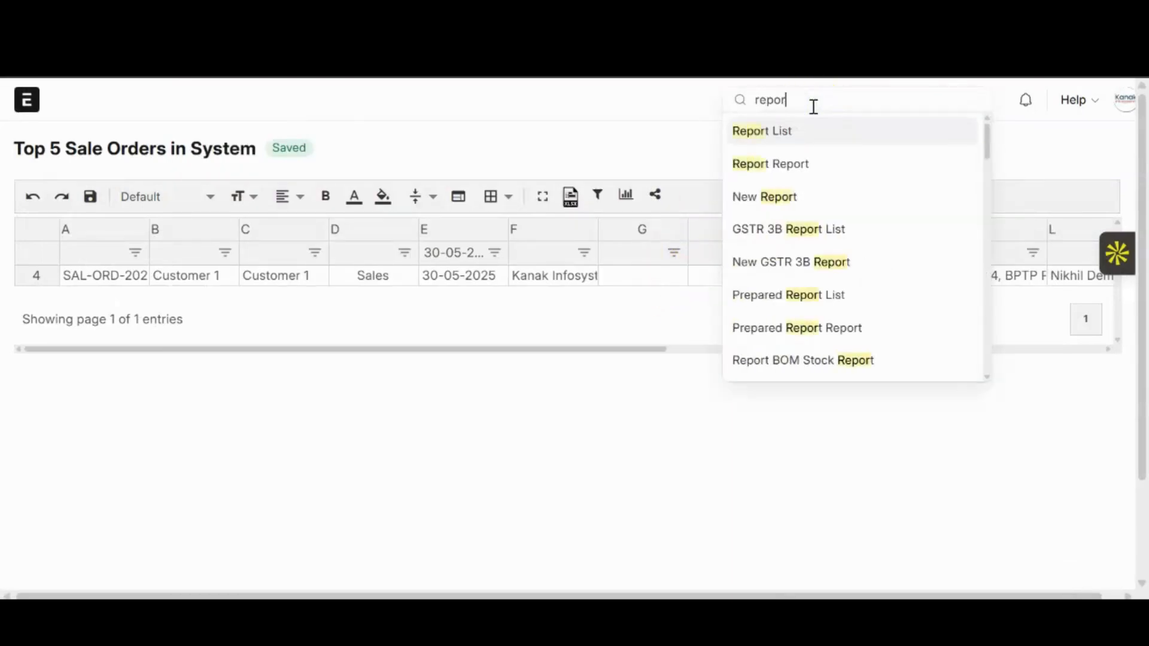
{"action": "left_click", "coordinate": [830, 139]}
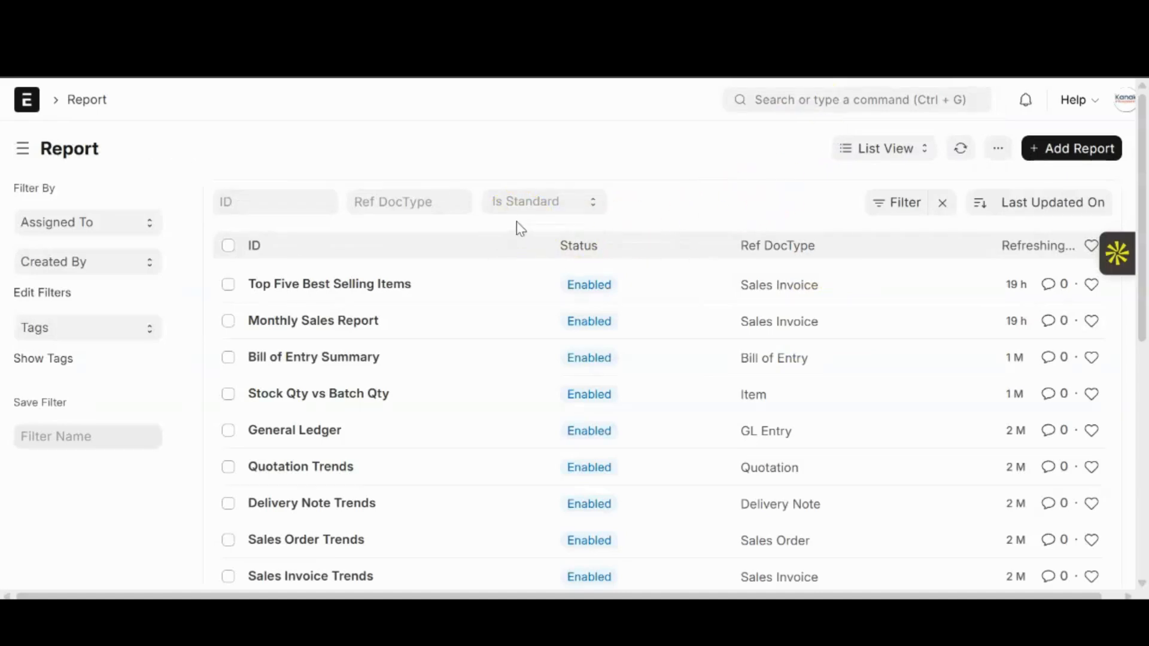
{"action": "left_click", "coordinate": [360, 318]}
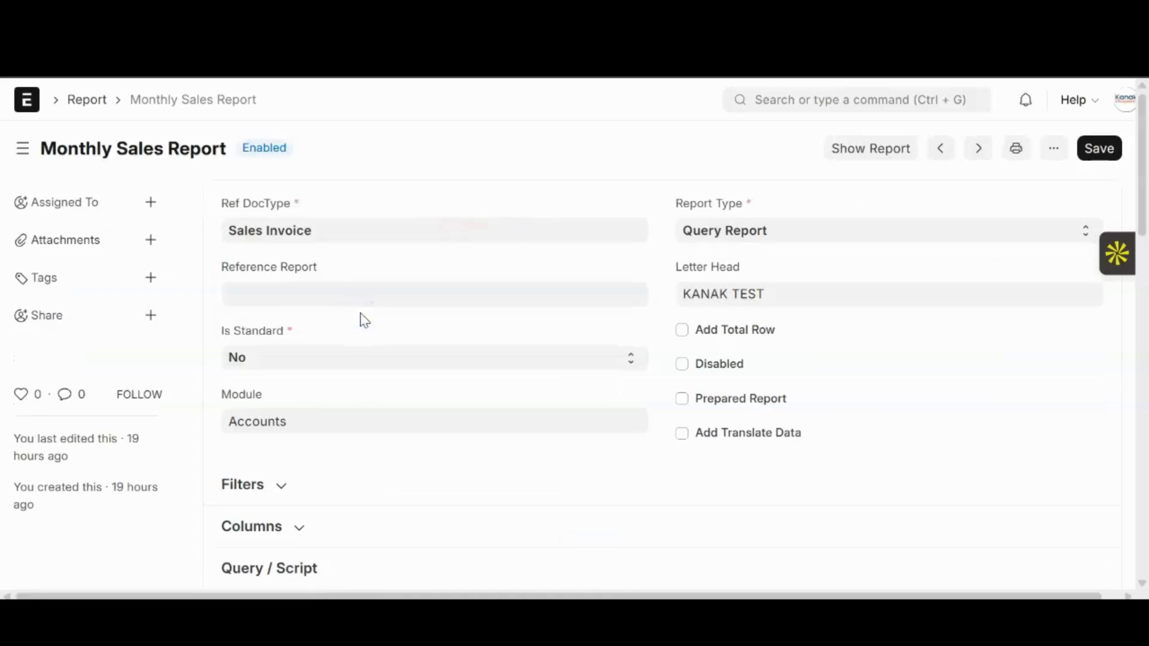
{"action": "left_click", "coordinate": [832, 149]}
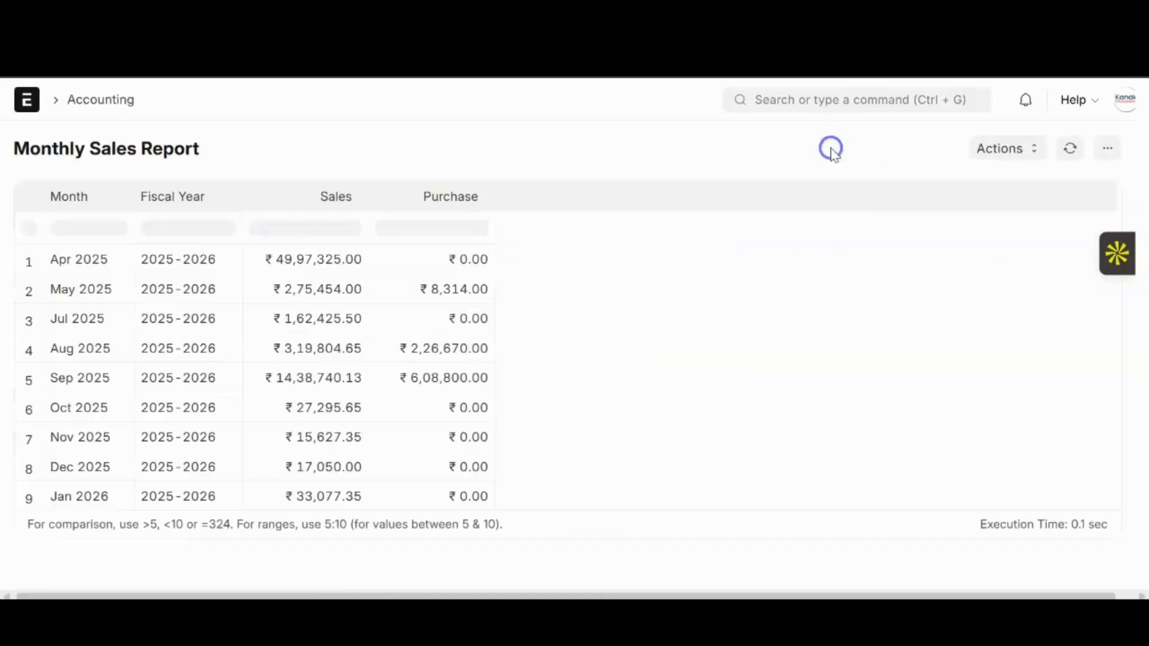
Create a spreadsheet from the Monthly Sales Report and save it as Monthly Sales & Purchase Report.
{"action": "left_click", "coordinate": [982, 148]}
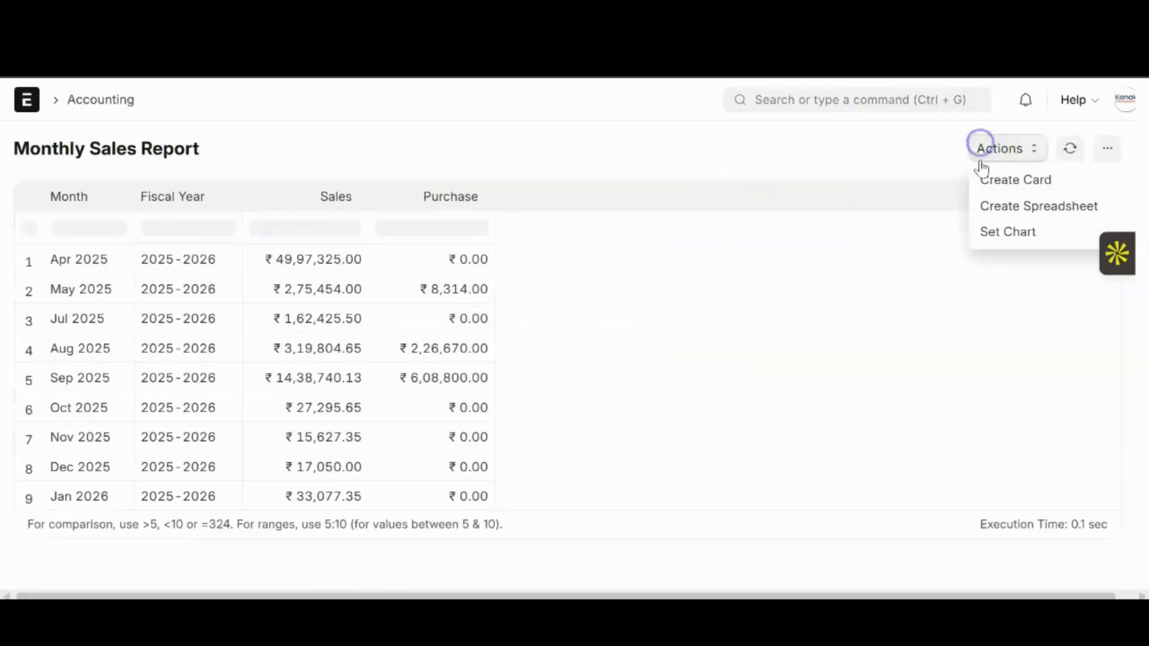
{"action": "left_click", "coordinate": [1003, 210]}
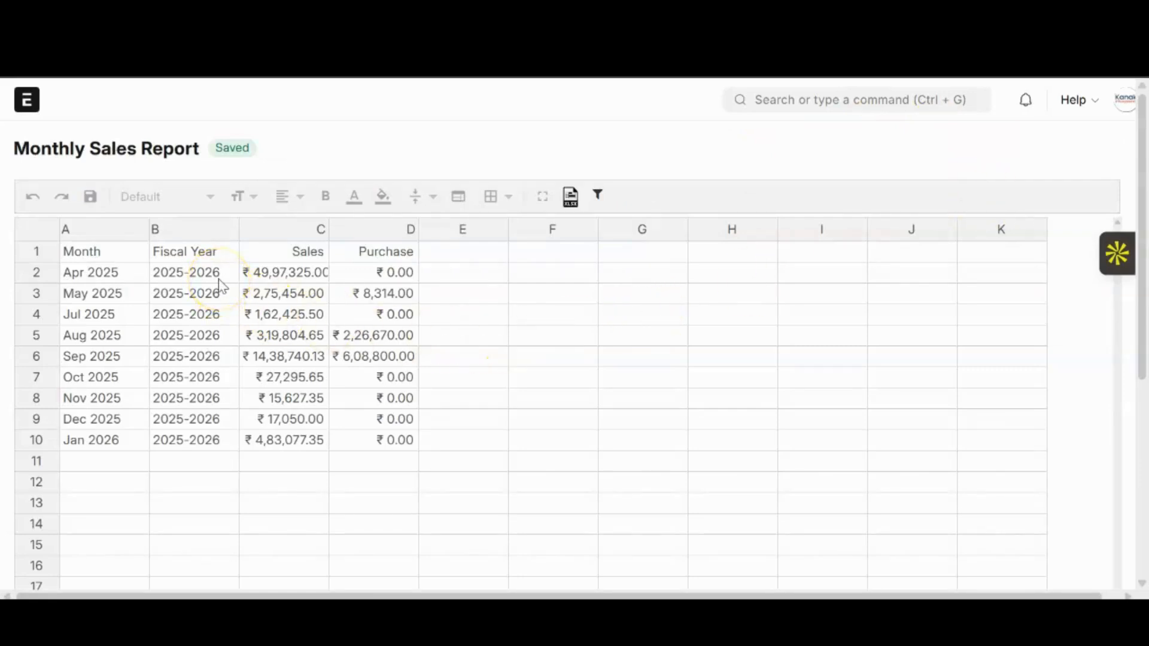
{"action": "left_click", "coordinate": [470, 294]}
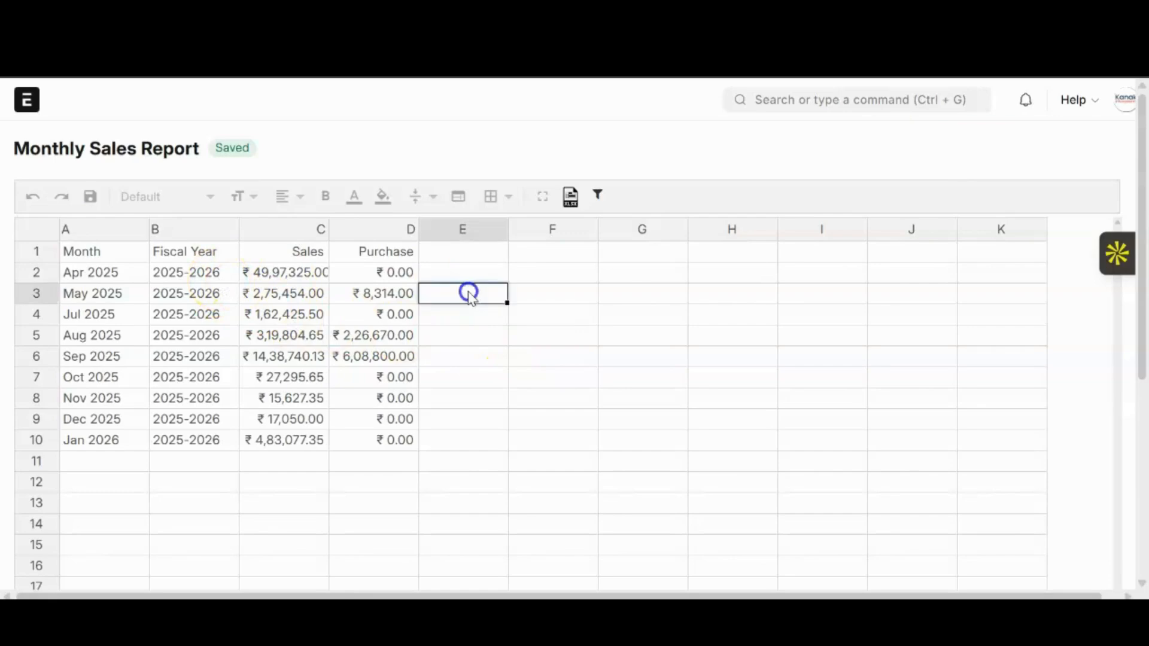
{"action": "key", "text": "ctrl+s"}
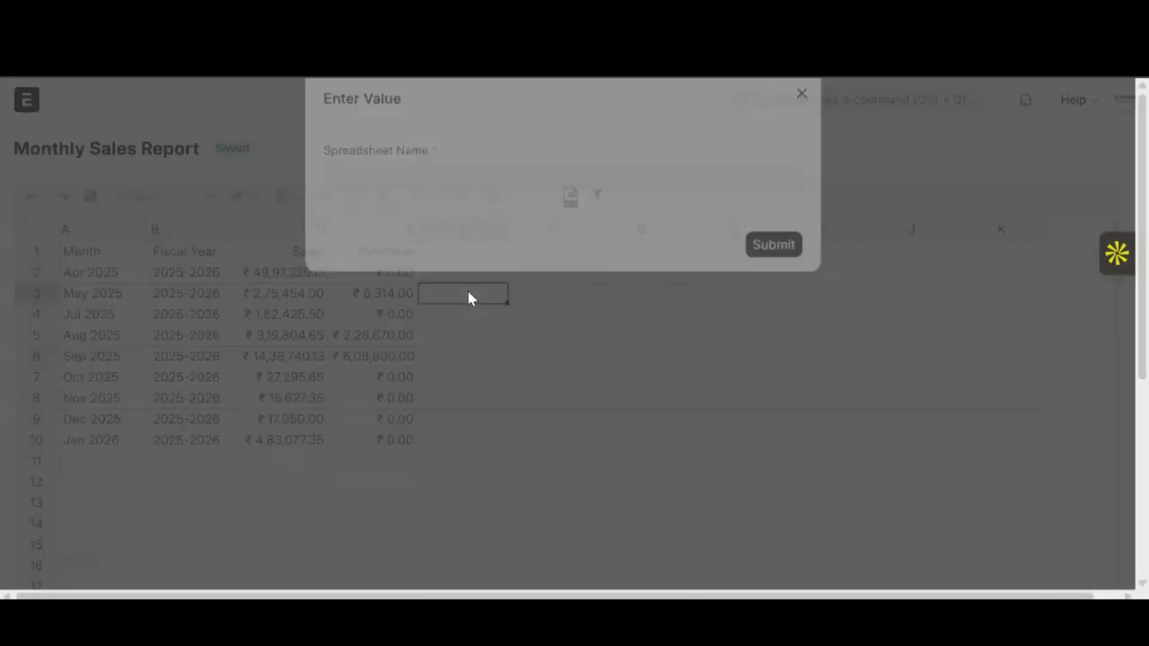
{"action": "left_click", "coordinate": [467, 215]}
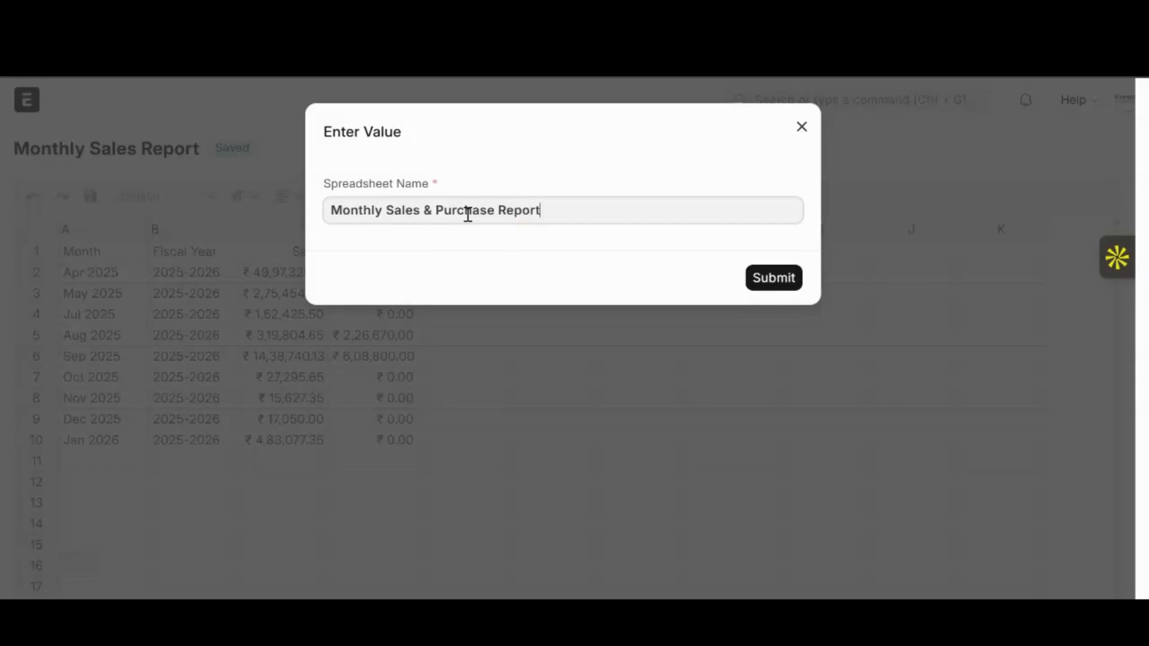
{"action": "left_click", "coordinate": [774, 278]}
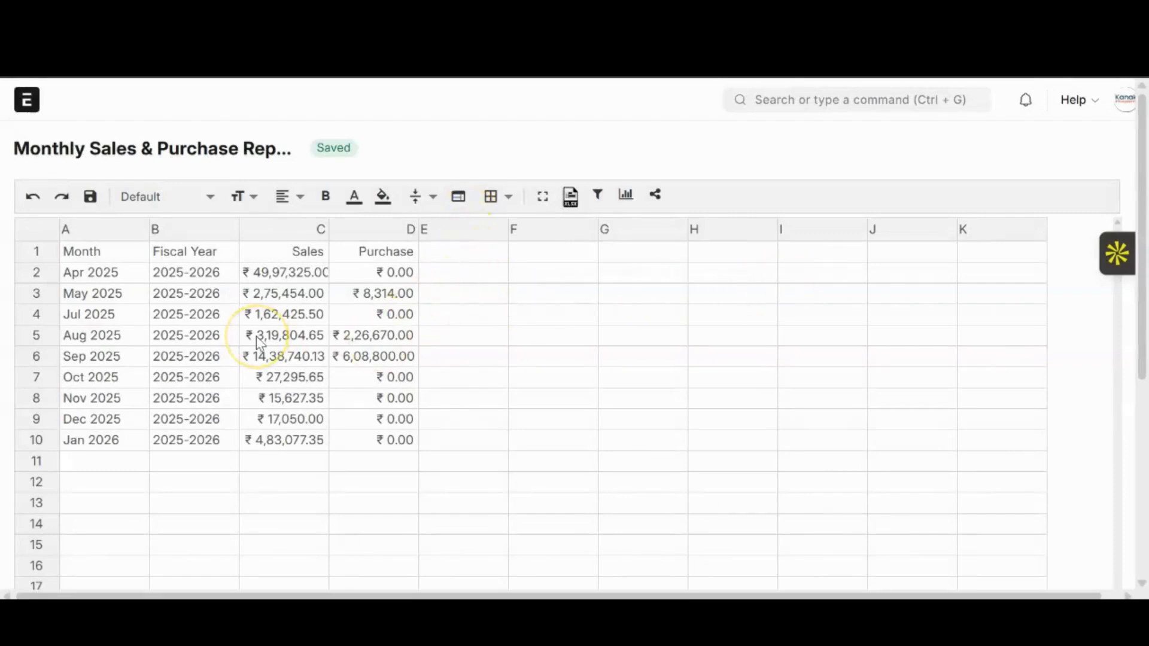
Insert a bar chart with labels A2:A10 and data series C2:D10, and place it beside the report data.
{"action": "left_click", "coordinate": [626, 197]}
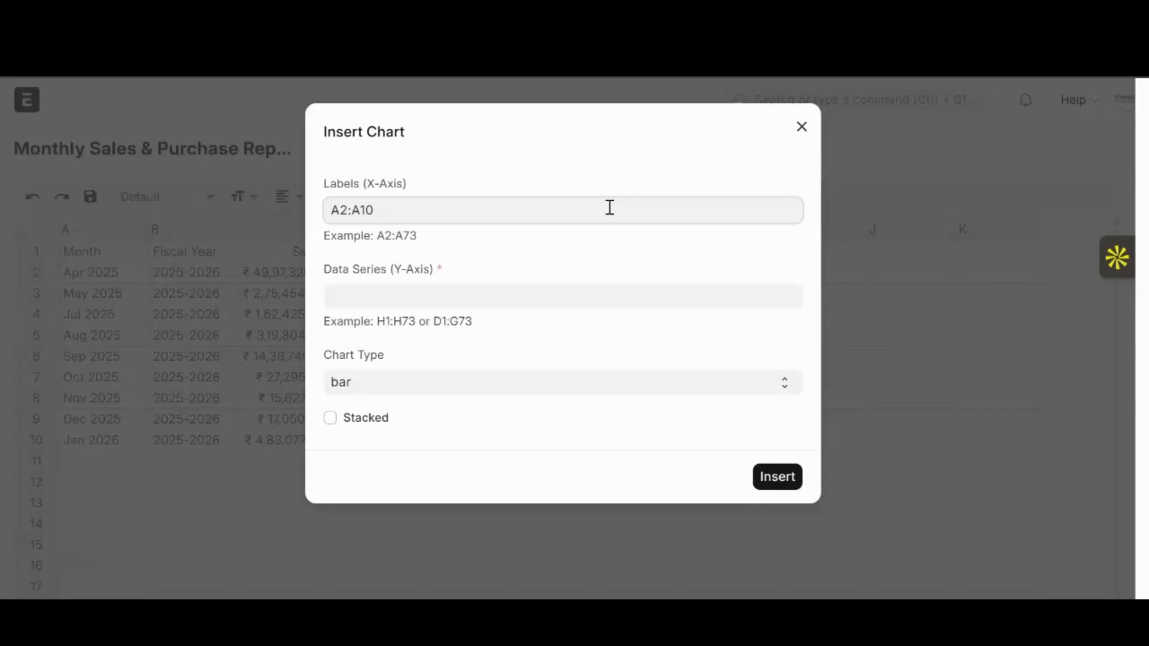
{"action": "left_click", "coordinate": [573, 288]}
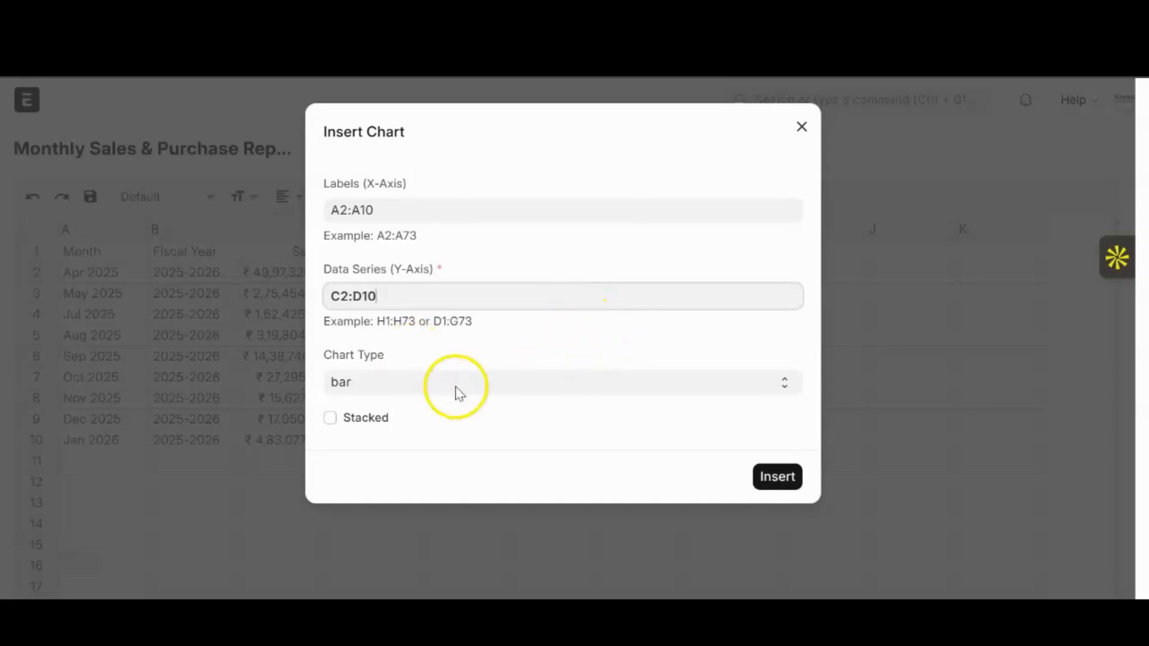
{"action": "left_click", "coordinate": [772, 478]}
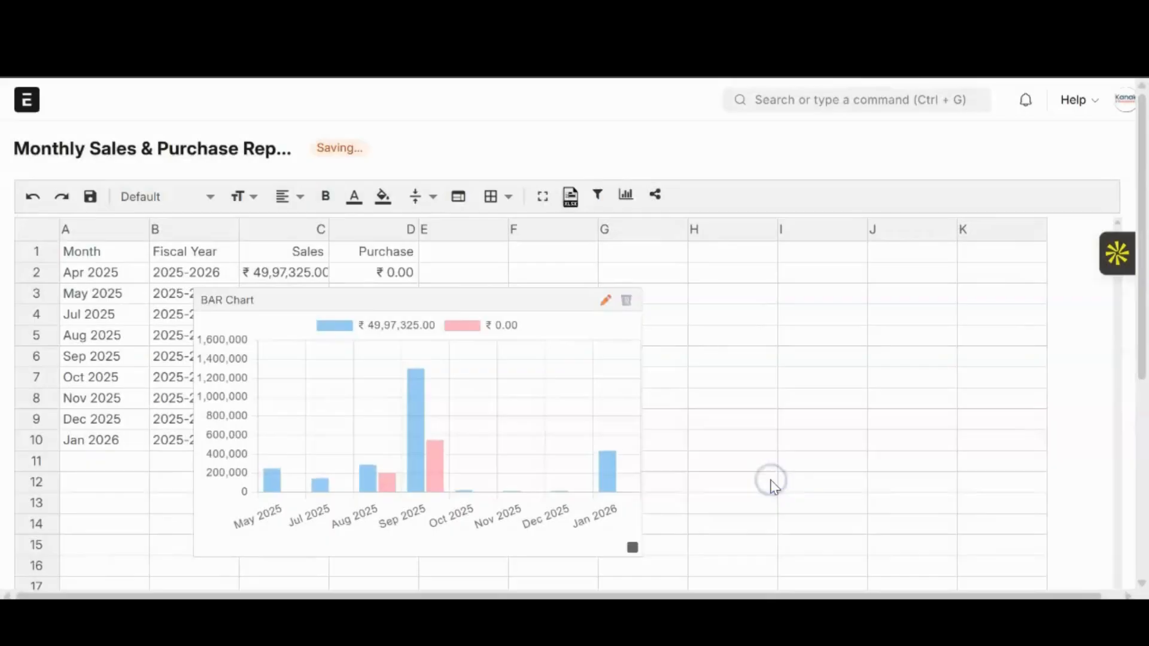
{"action": "left_click_drag", "start_coordinate": [470, 303], "coordinate": [720, 257]}
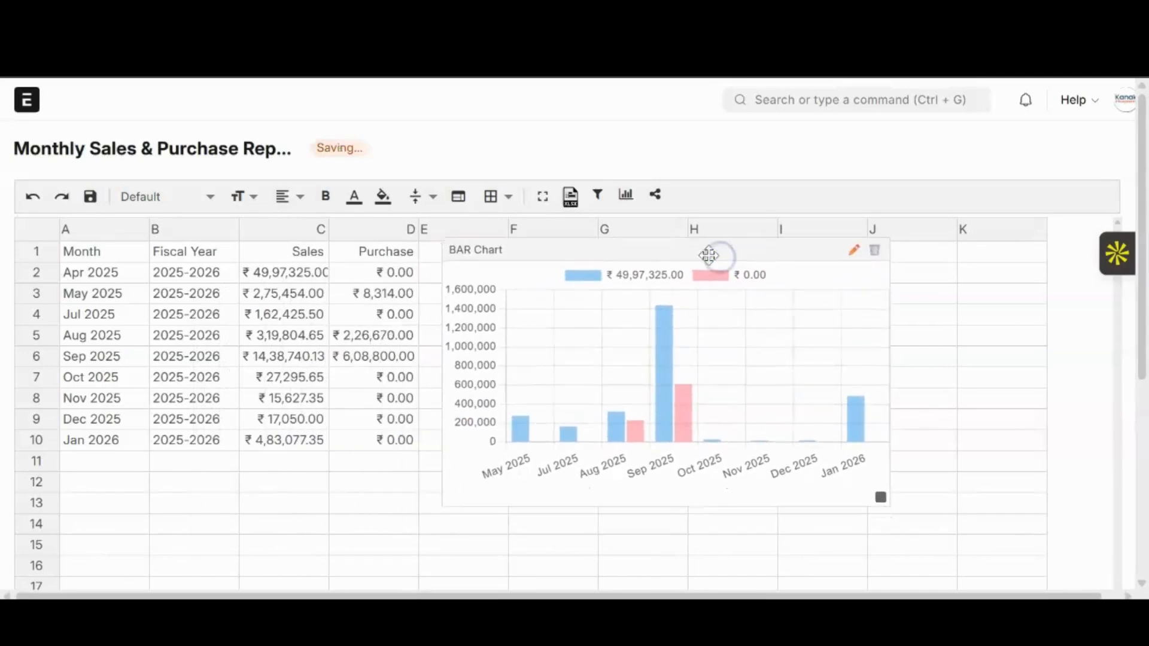
Hide and reshow both data series of the bar chart, and open and dismiss its deletion prompt.
{"action": "left_click", "coordinate": [577, 275]}
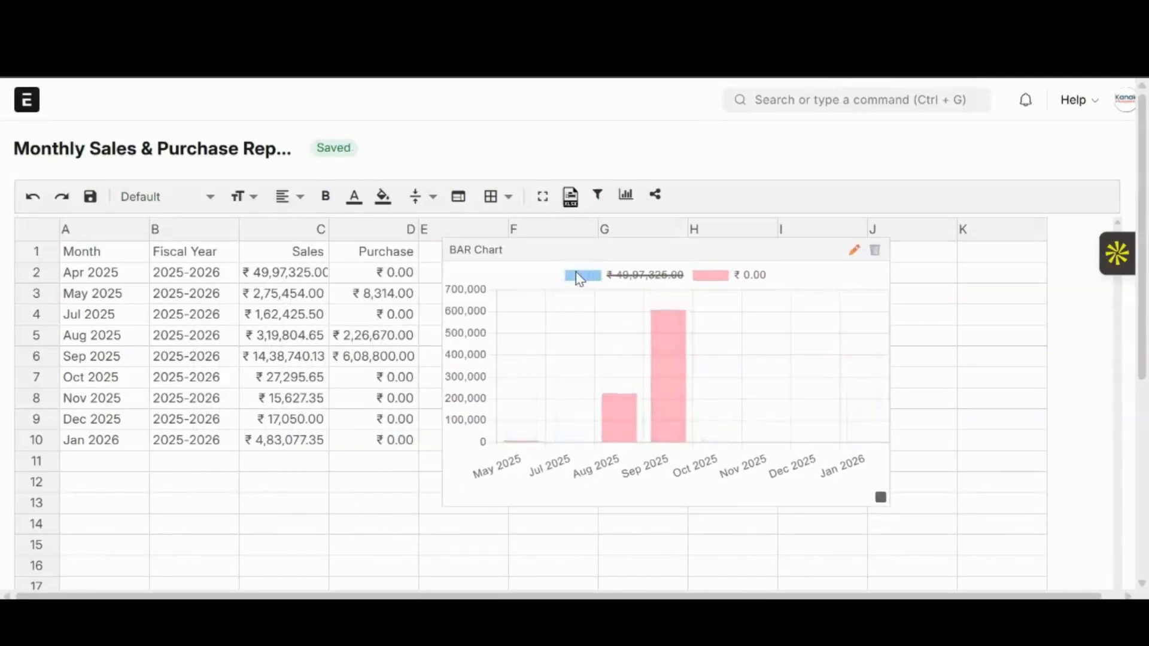
{"action": "left_click", "coordinate": [695, 279]}
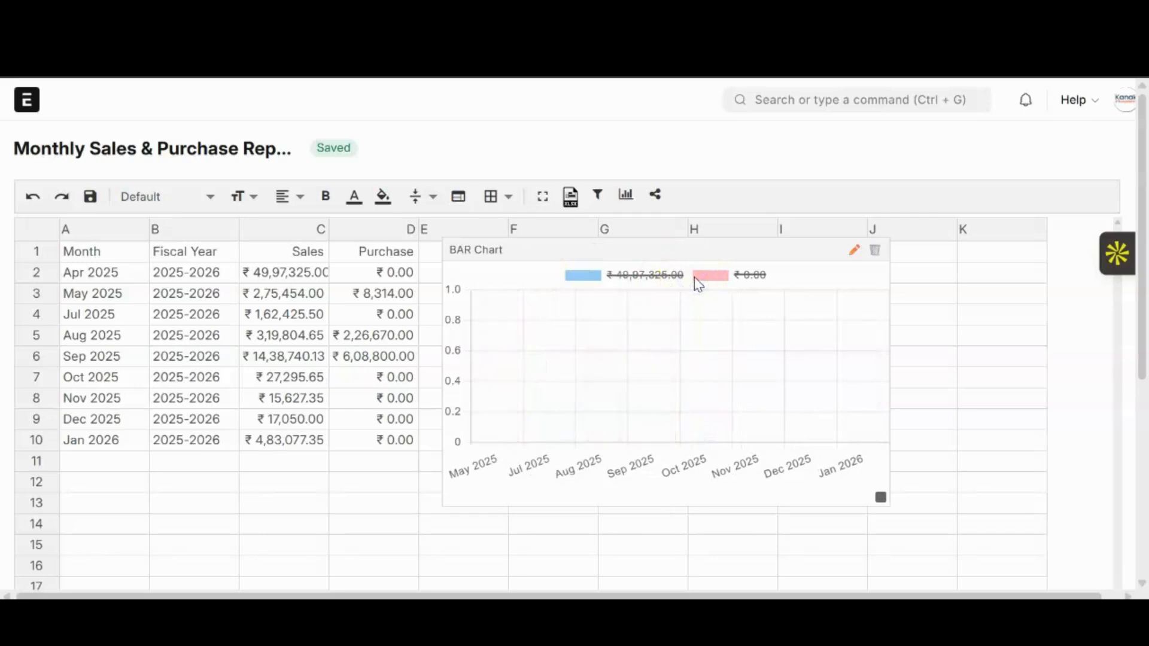
{"action": "left_click", "coordinate": [601, 281]}
{"action": "left_click", "coordinate": [707, 284]}
{"action": "left_click", "coordinate": [875, 254]}
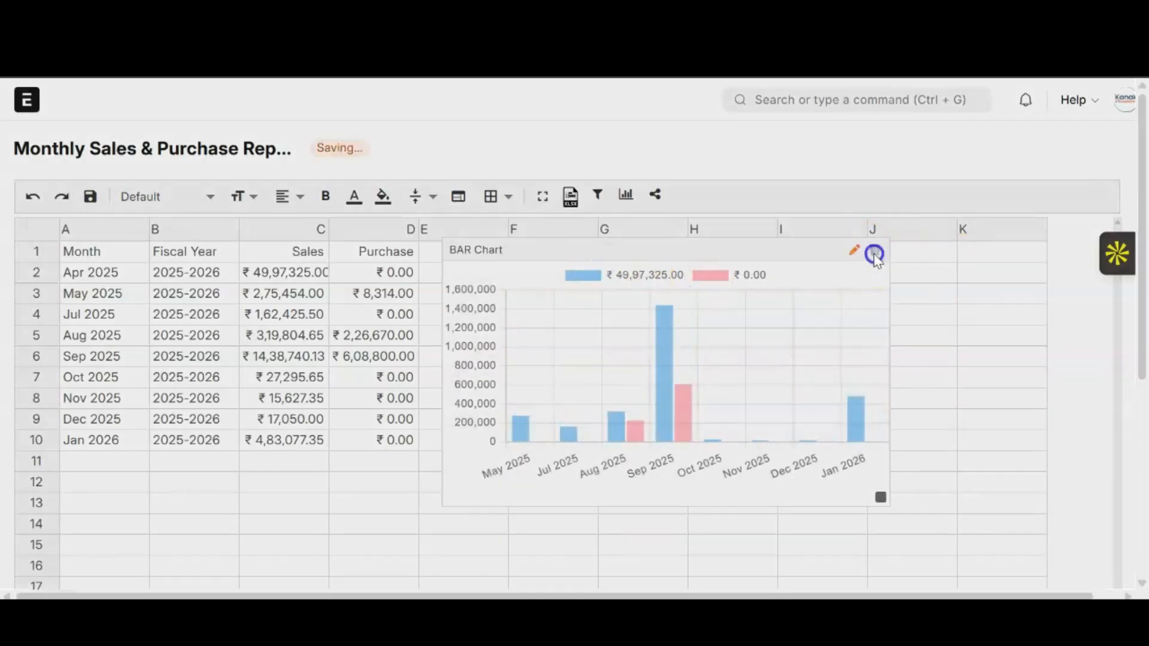
{"action": "left_click", "coordinate": [800, 131]}
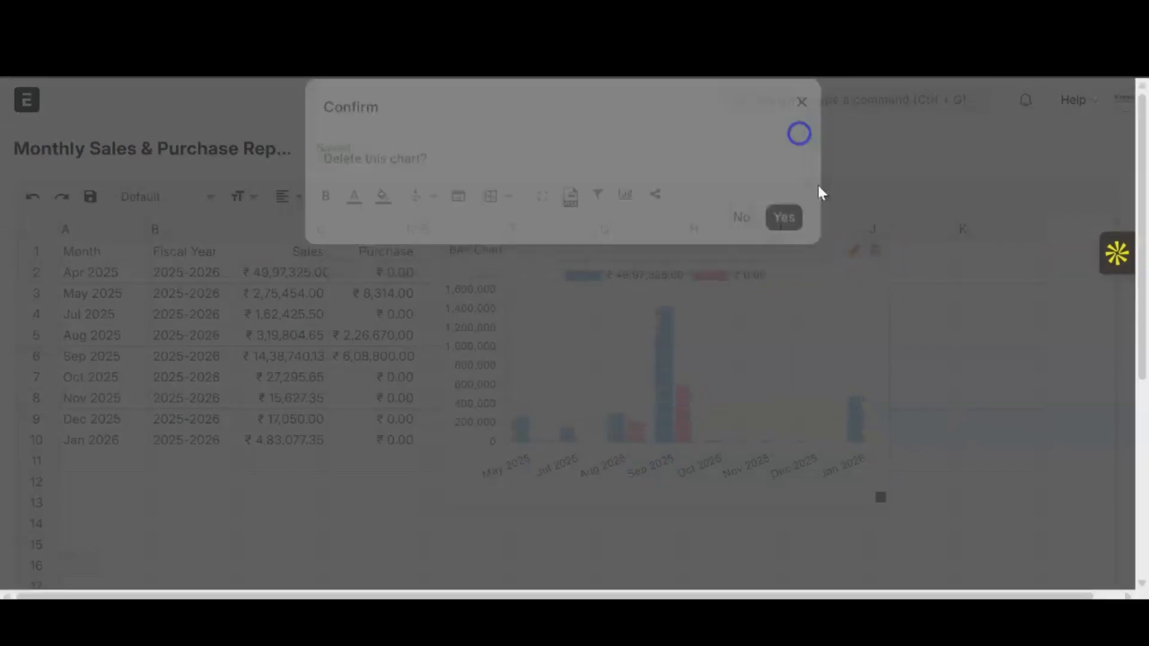
Shrink the bar chart slightly, change its type to line and shift it a little farther from the data.
{"action": "mouse_move", "coordinate": [880, 496]}
{"action": "left_mouse_down"}
{"action": "mouse_move", "coordinate": [778, 395]}
{"action": "mouse_move", "coordinate": [872, 493]}
{"action": "left_mouse_up"}
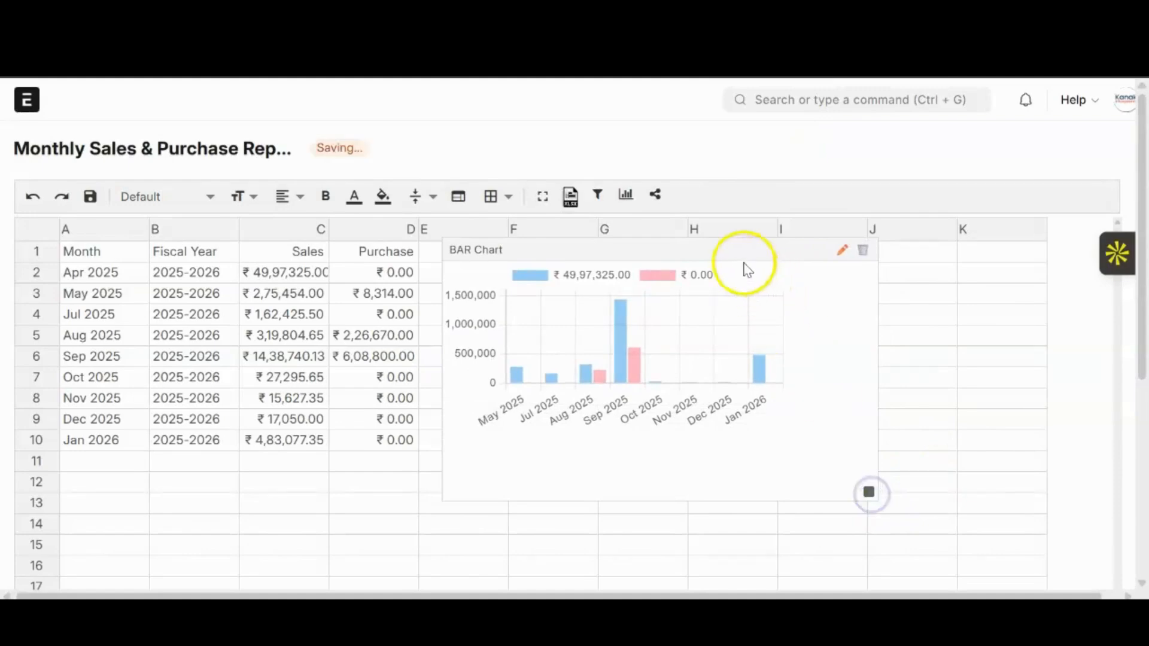
{"action": "left_click", "coordinate": [845, 251]}
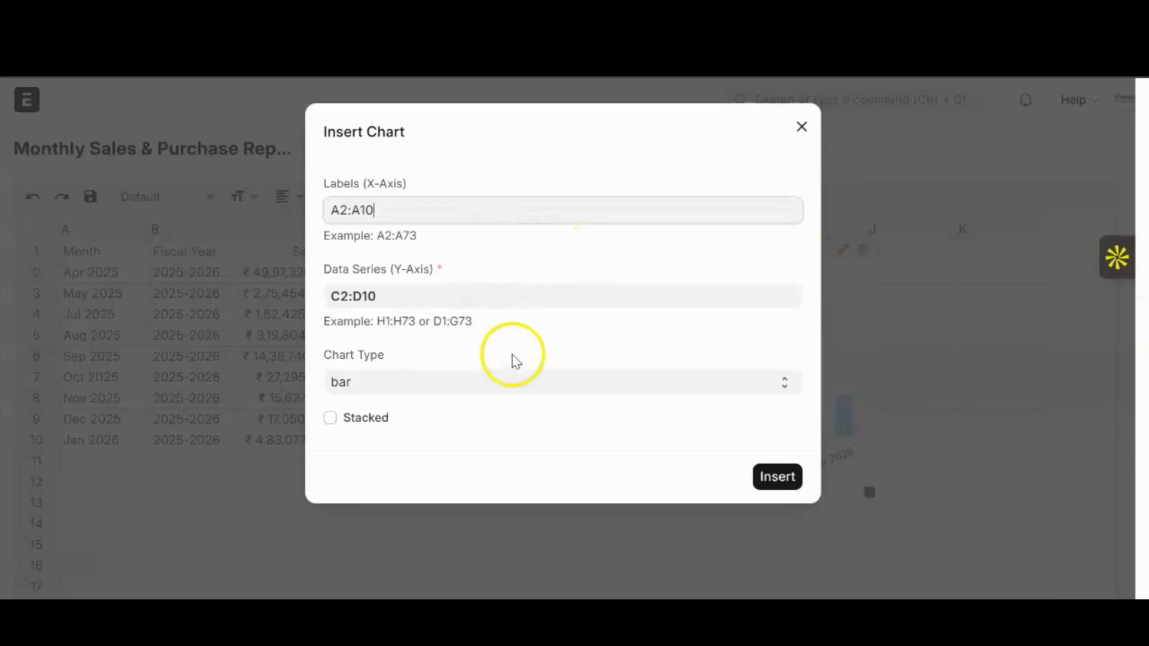
{"action": "left_click", "coordinate": [521, 388]}
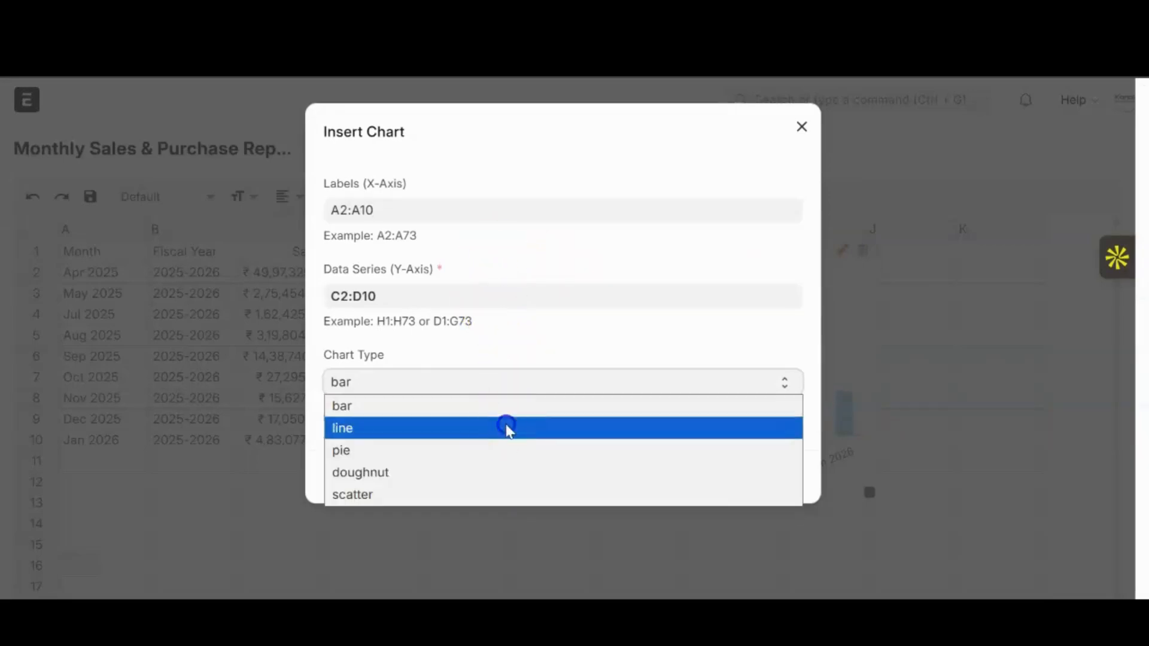
{"action": "left_click", "coordinate": [506, 429]}
{"action": "left_click", "coordinate": [760, 480]}
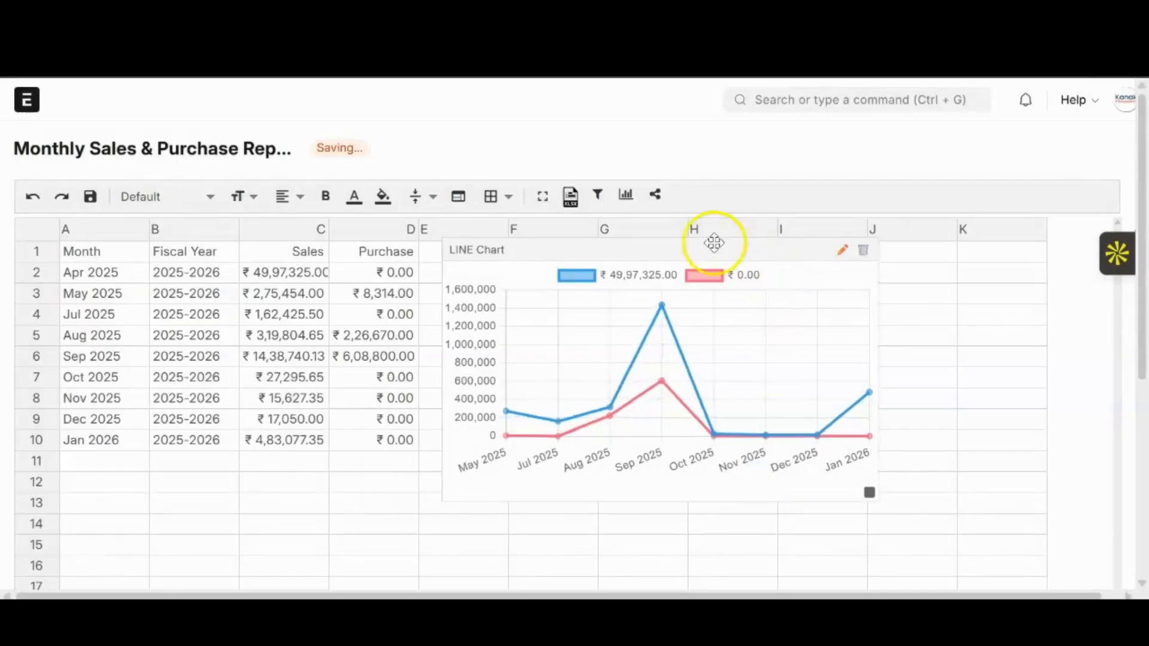
{"action": "left_click_drag", "start_coordinate": [708, 243], "coordinate": [754, 252]}
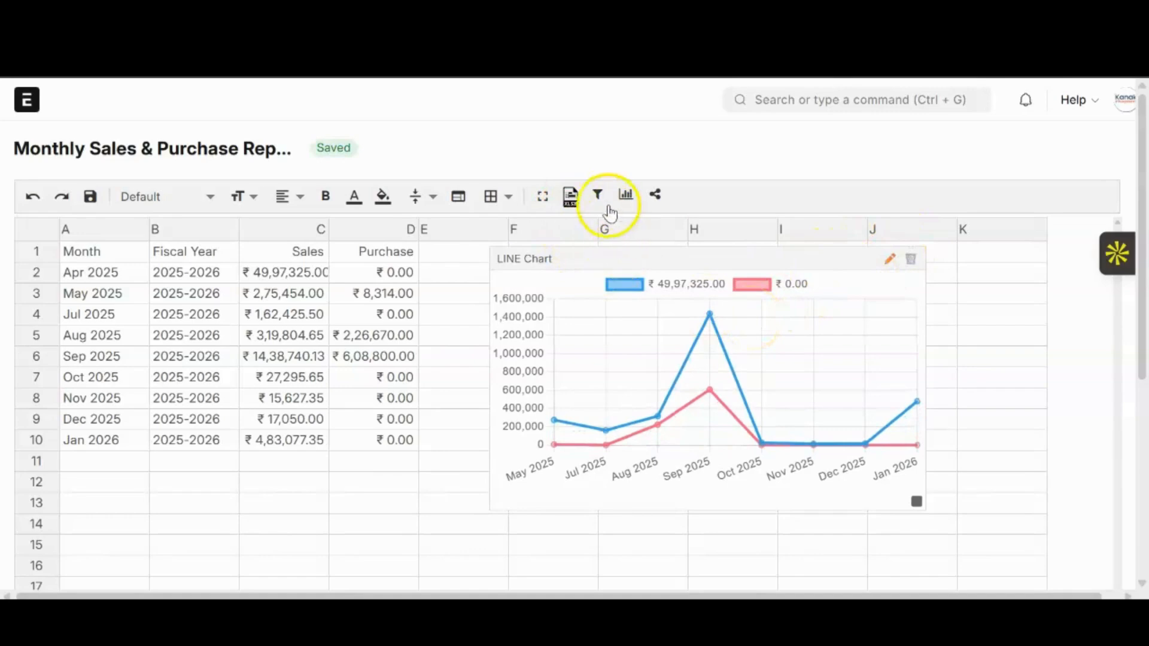
Insert a pie chart with labels A2:A10 and data series C2:C10.
{"action": "left_click", "coordinate": [627, 195]}
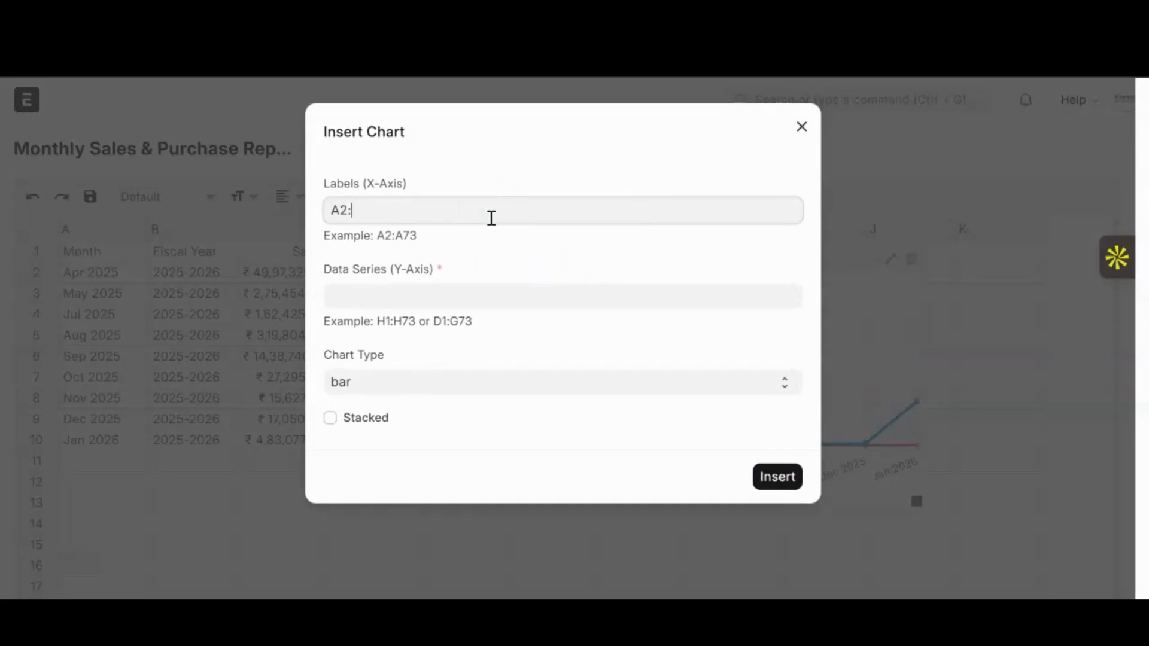
{"action": "left_click", "coordinate": [469, 293]}
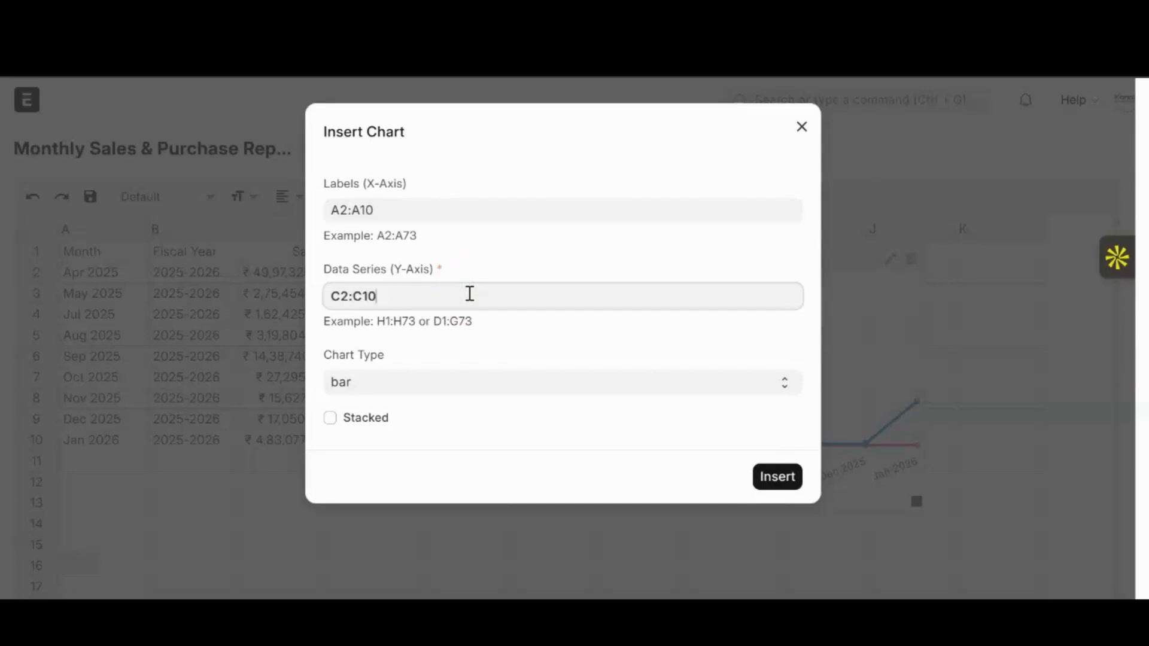
{"action": "left_click", "coordinate": [366, 292]}
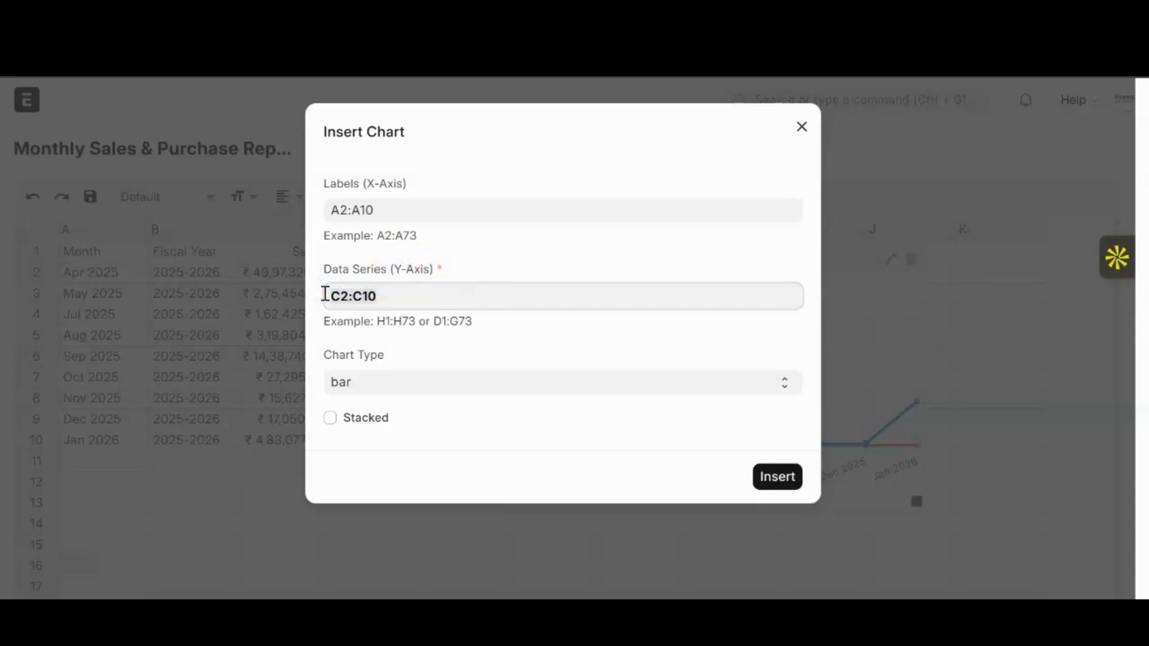
{"action": "left_click", "coordinate": [523, 386]}
{"action": "left_click", "coordinate": [500, 444]}
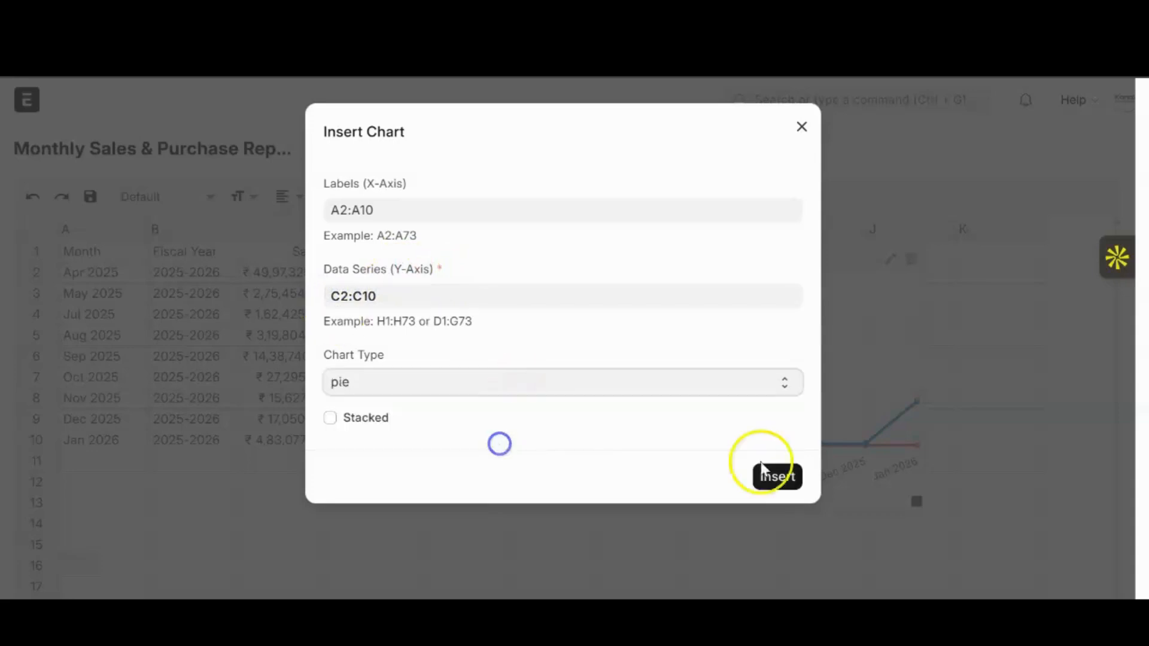
{"action": "left_click", "coordinate": [784, 479]}
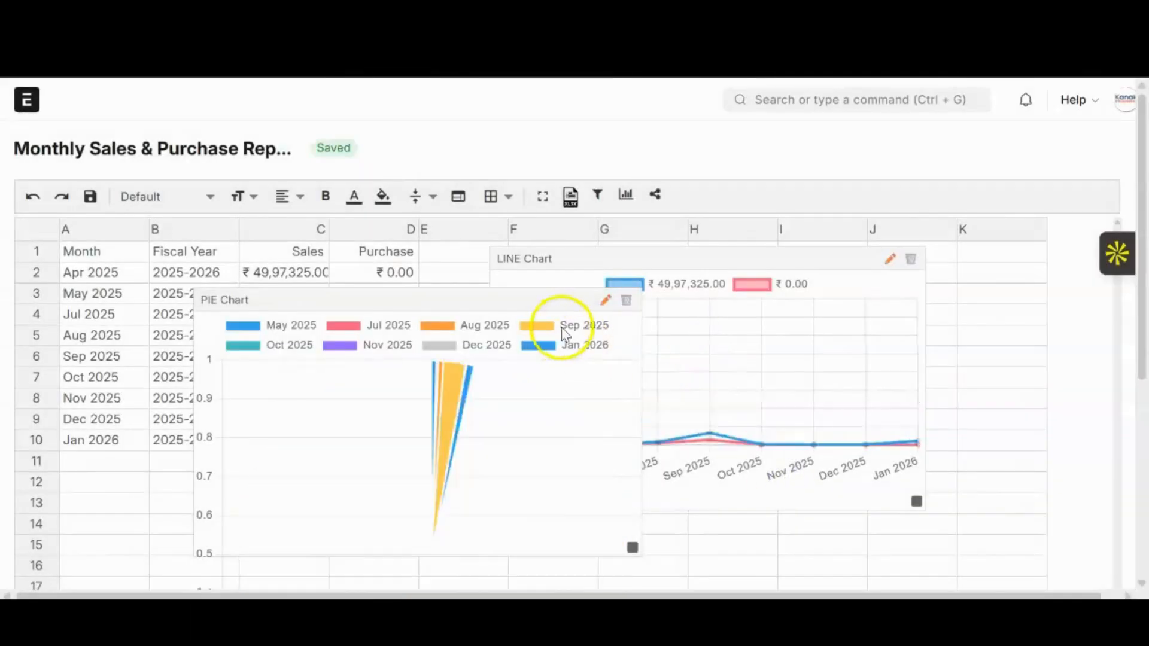
Resize the pie chart to a smaller size and move it over the lower rows of columns A to C.
{"action": "left_click_drag", "start_coordinate": [531, 295], "coordinate": [464, 159]}
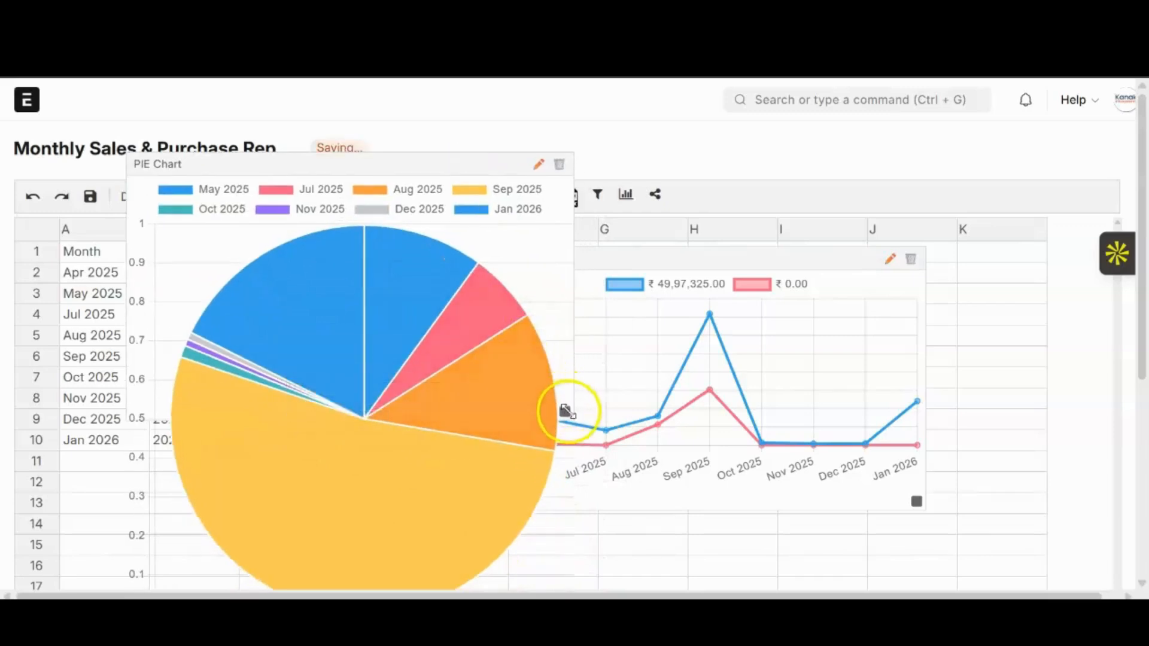
{"action": "left_click_drag", "start_coordinate": [568, 412], "coordinate": [465, 343]}
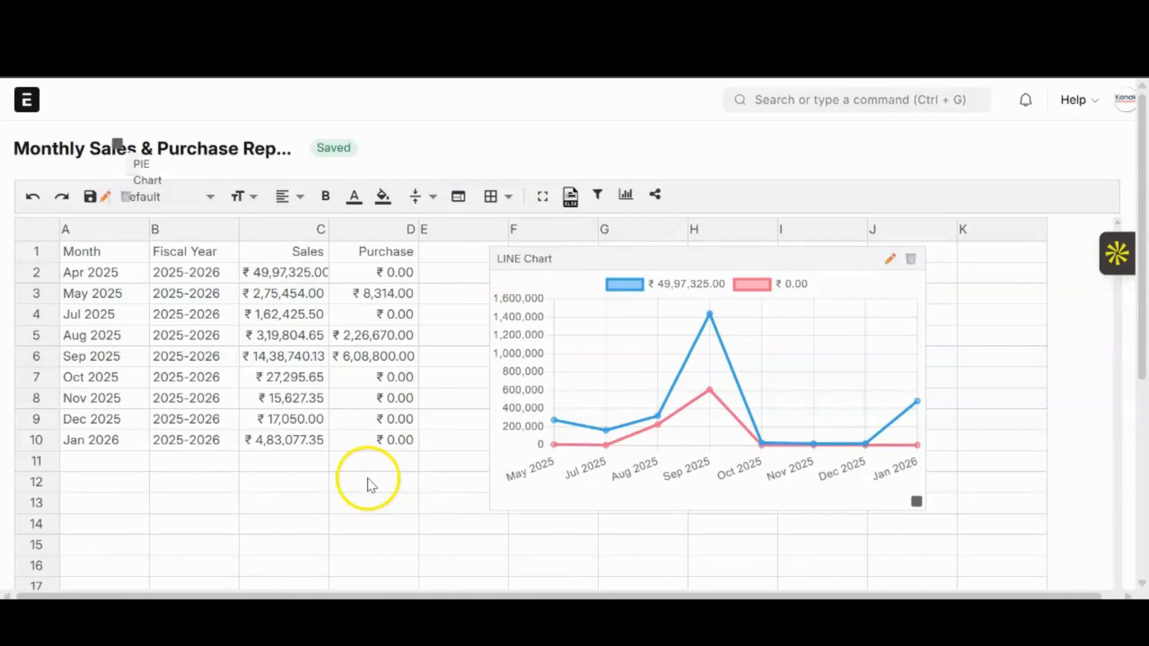
{"action": "left_click_drag", "start_coordinate": [118, 145], "coordinate": [380, 389]}
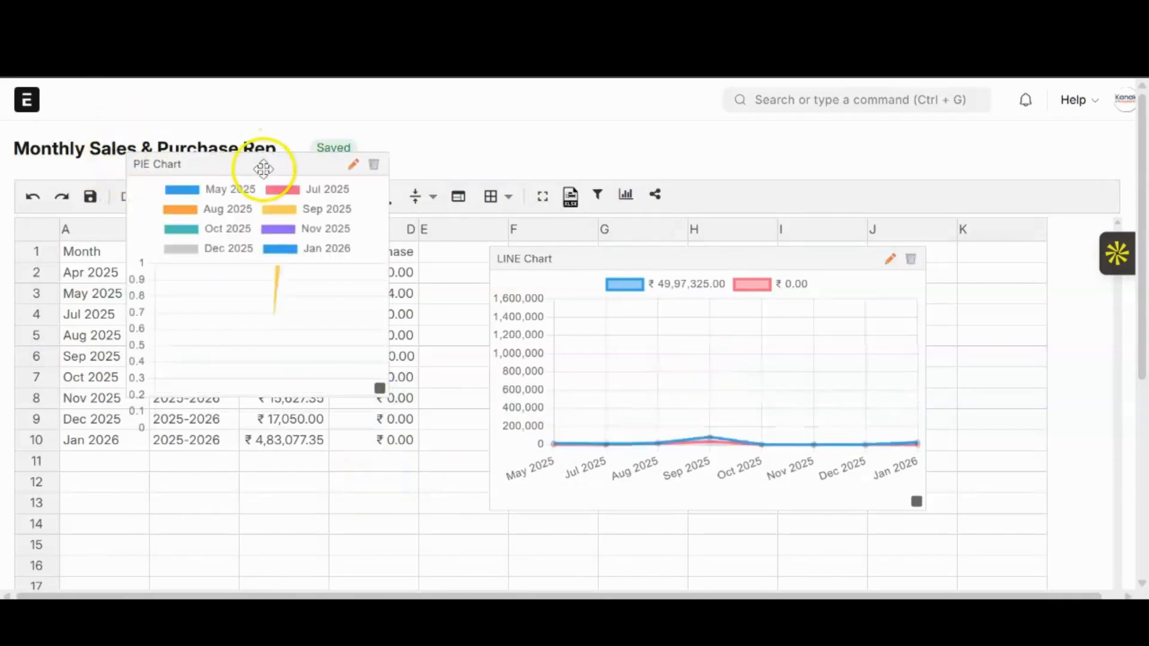
{"action": "left_click_drag", "start_coordinate": [263, 169], "coordinate": [215, 359]}
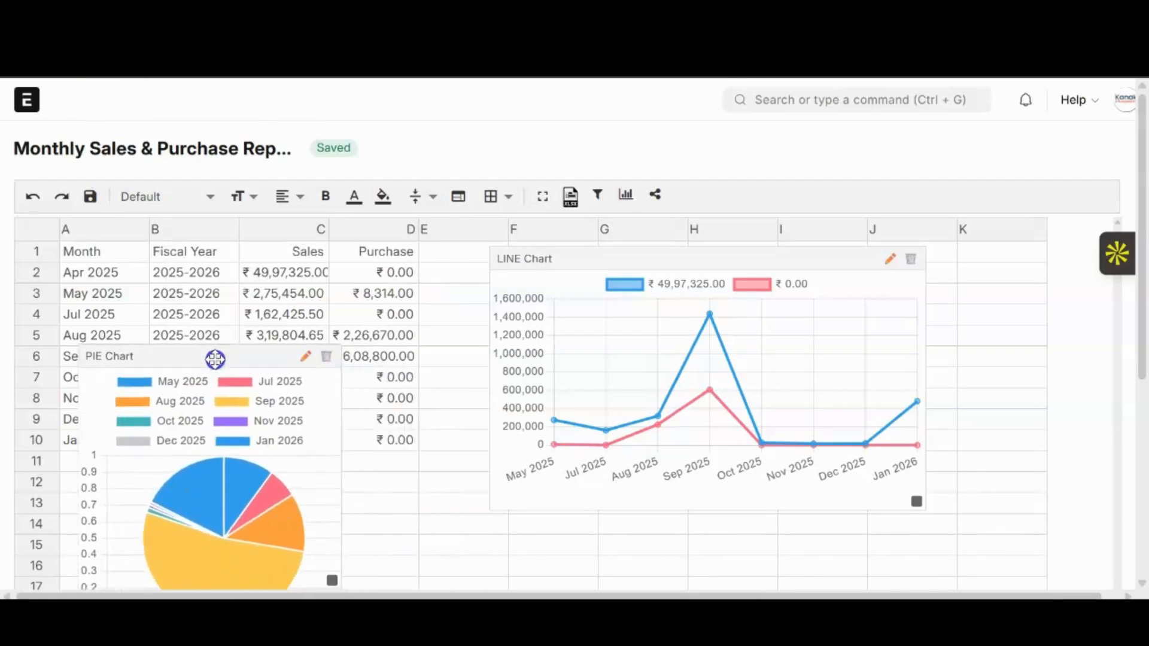
Change the pie chart to a doughnut chart and reposition it over columns B to D, next to the line chart.
{"action": "left_click", "coordinate": [306, 357]}
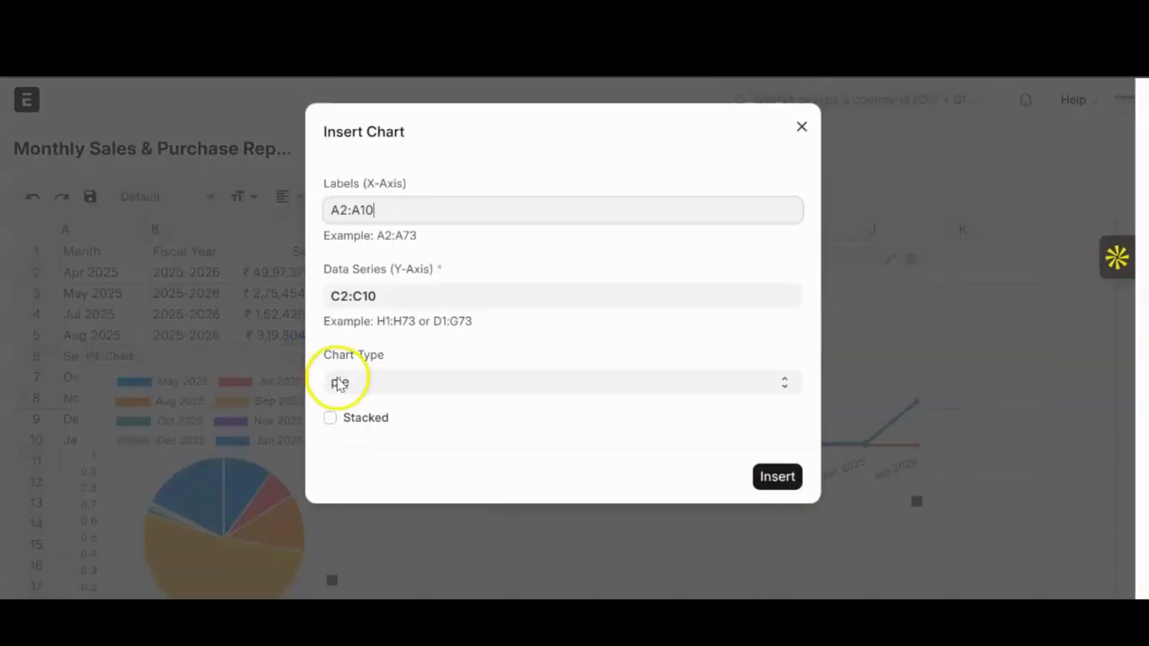
{"action": "left_click", "coordinate": [339, 383]}
{"action": "left_click", "coordinate": [374, 471]}
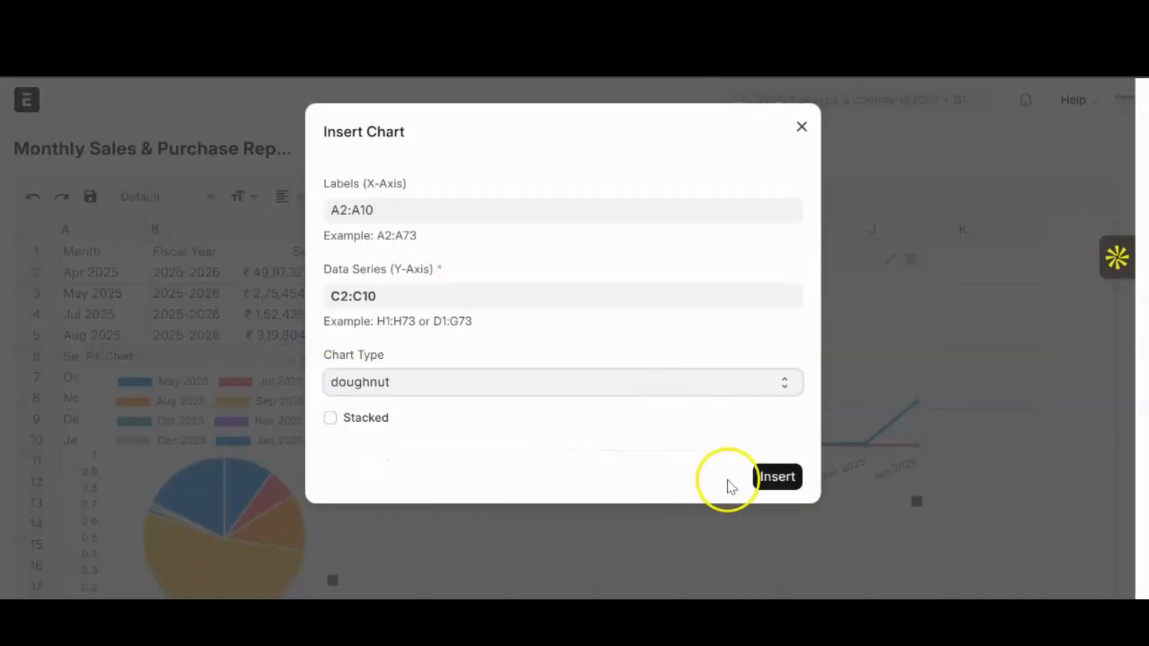
{"action": "left_click", "coordinate": [763, 472]}
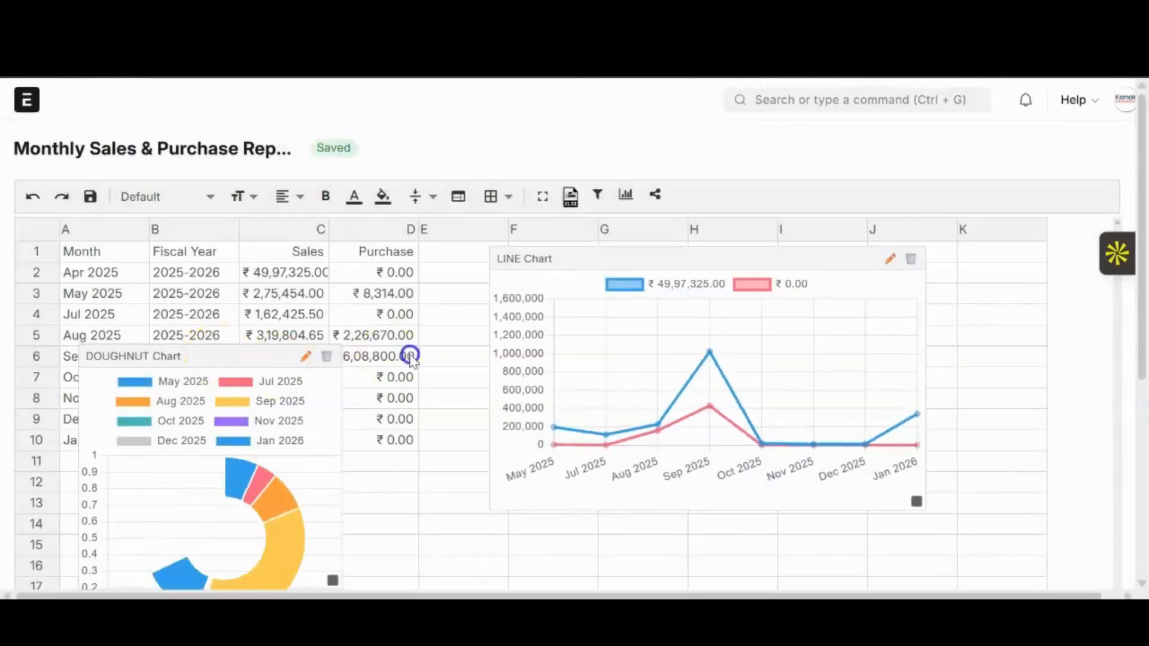
{"action": "left_click_drag", "start_coordinate": [411, 356], "coordinate": [541, 357]}
{"action": "left_click_drag", "start_coordinate": [178, 357], "coordinate": [453, 382]}
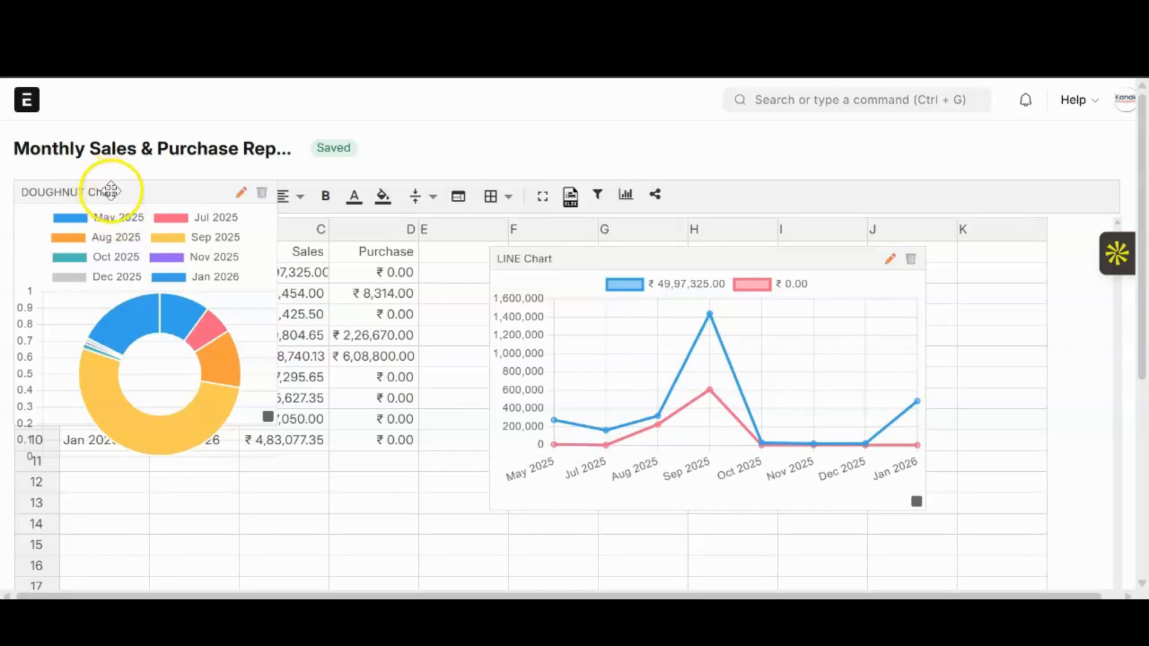
{"action": "left_click_drag", "start_coordinate": [110, 190], "coordinate": [243, 247]}
Delete the doughnut chart and the line chart from the sheet.
{"action": "left_click", "coordinate": [393, 249]}
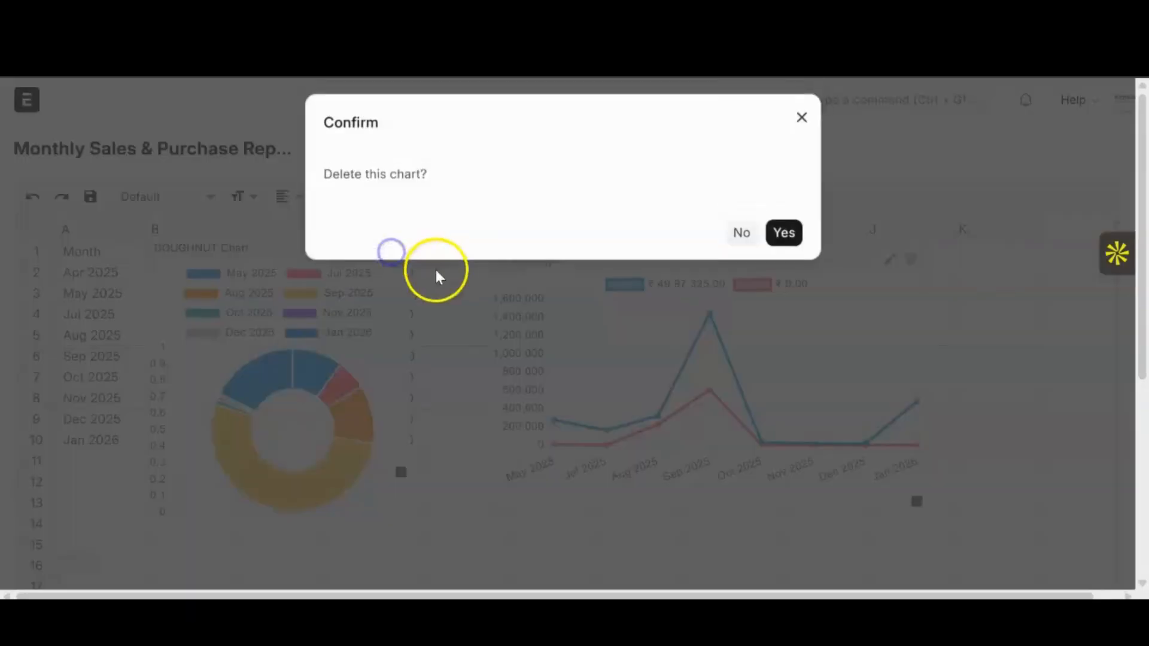
{"action": "left_click", "coordinate": [779, 237]}
{"action": "left_click", "coordinate": [911, 259]}
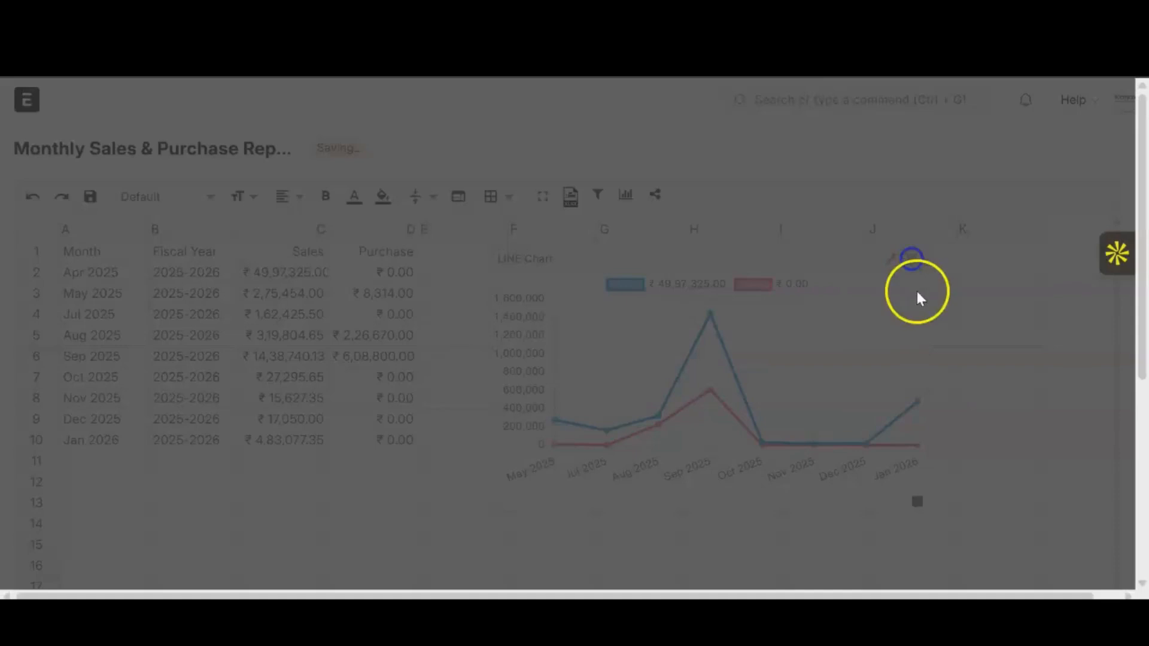
{"action": "left_click", "coordinate": [785, 235]}
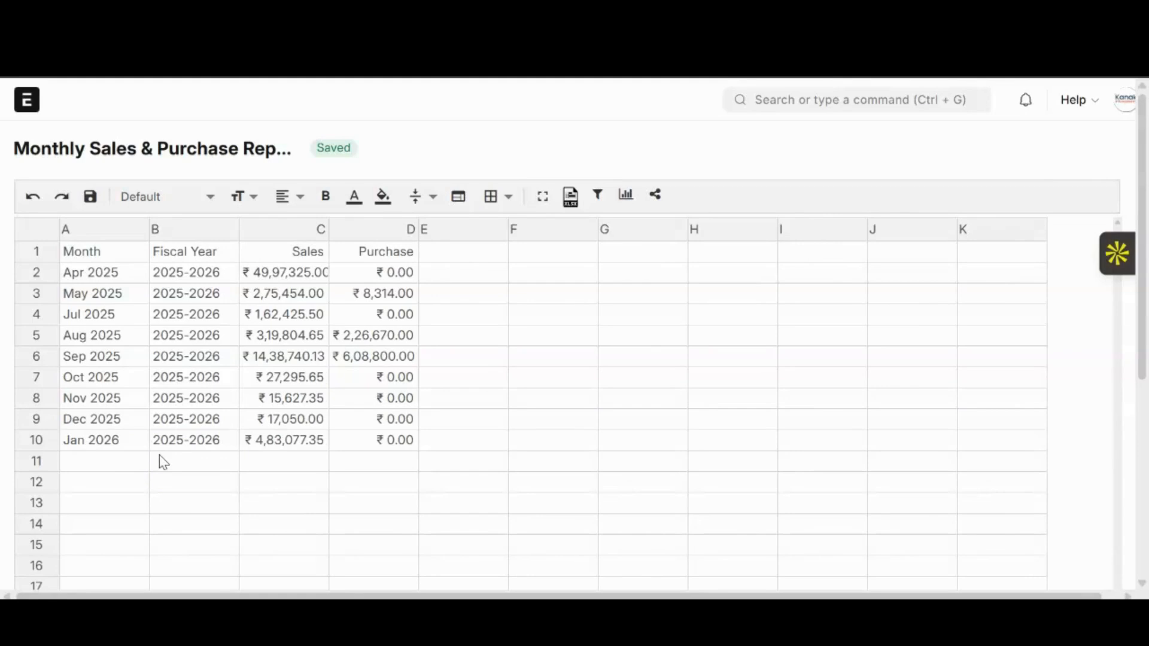
Inspect the formula behind the Jan 2026 sales value in cell C10.
{"action": "left_click", "coordinate": [94, 443]}
{"action": "left_click", "coordinate": [260, 443]}
{"action": "double_click", "coordinate": [256, 440]}
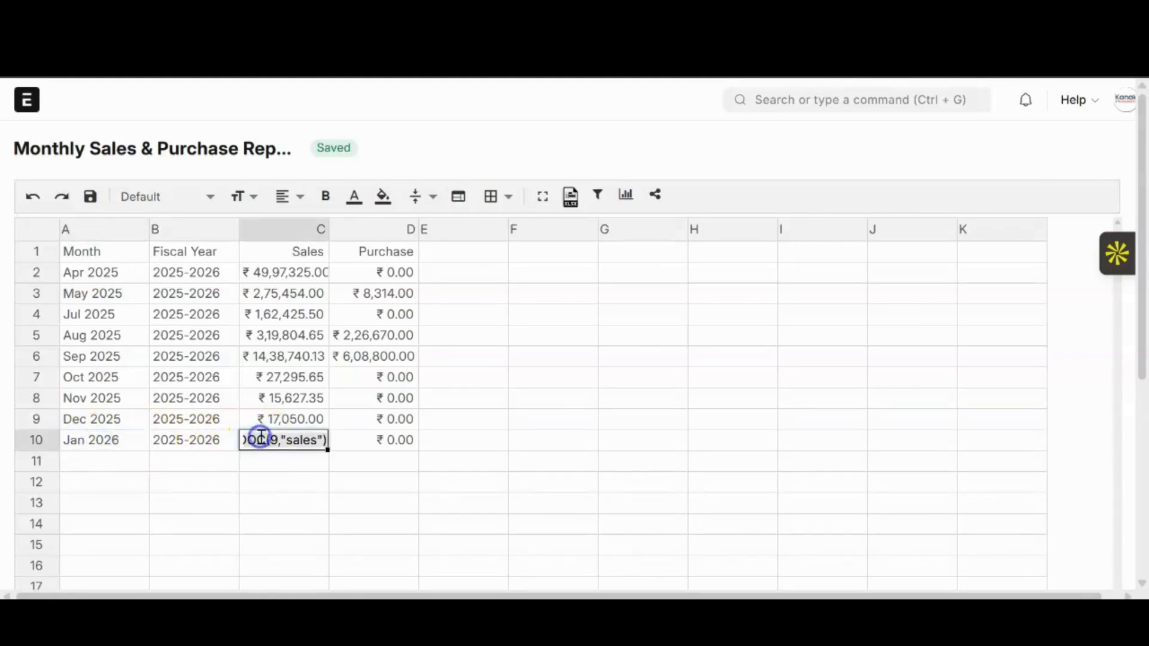
{"action": "left_click", "coordinate": [270, 477]}
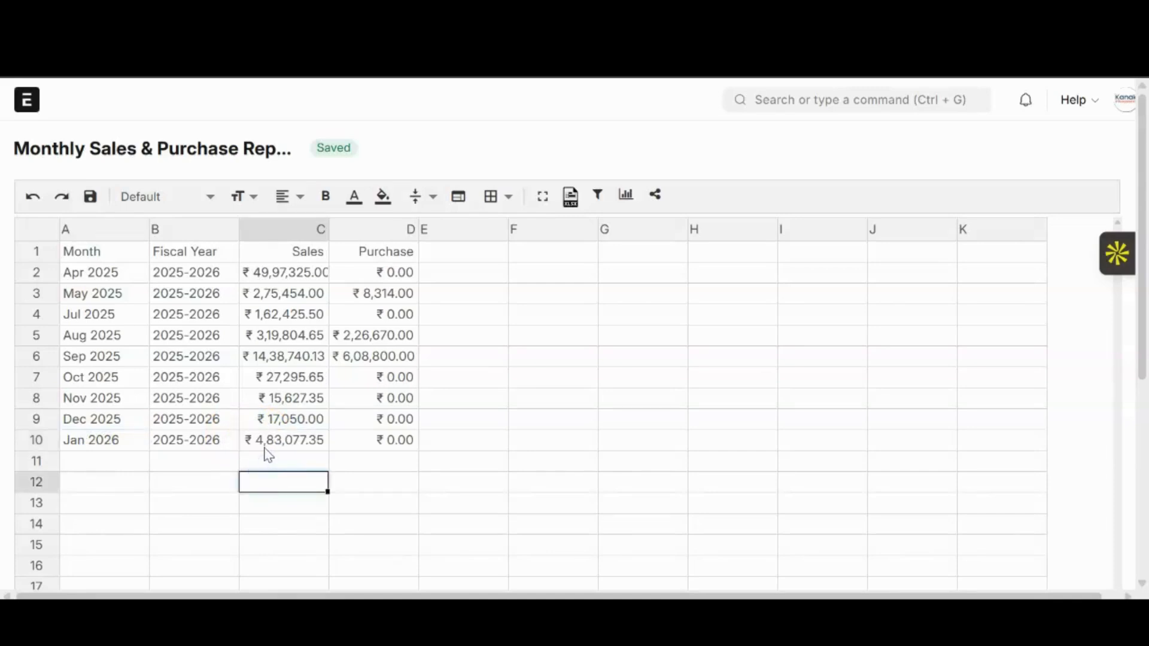
Create a new Sales Order from the Sales Order list and set its customer to Customer 1.
{"action": "left_click", "coordinate": [790, 99]}
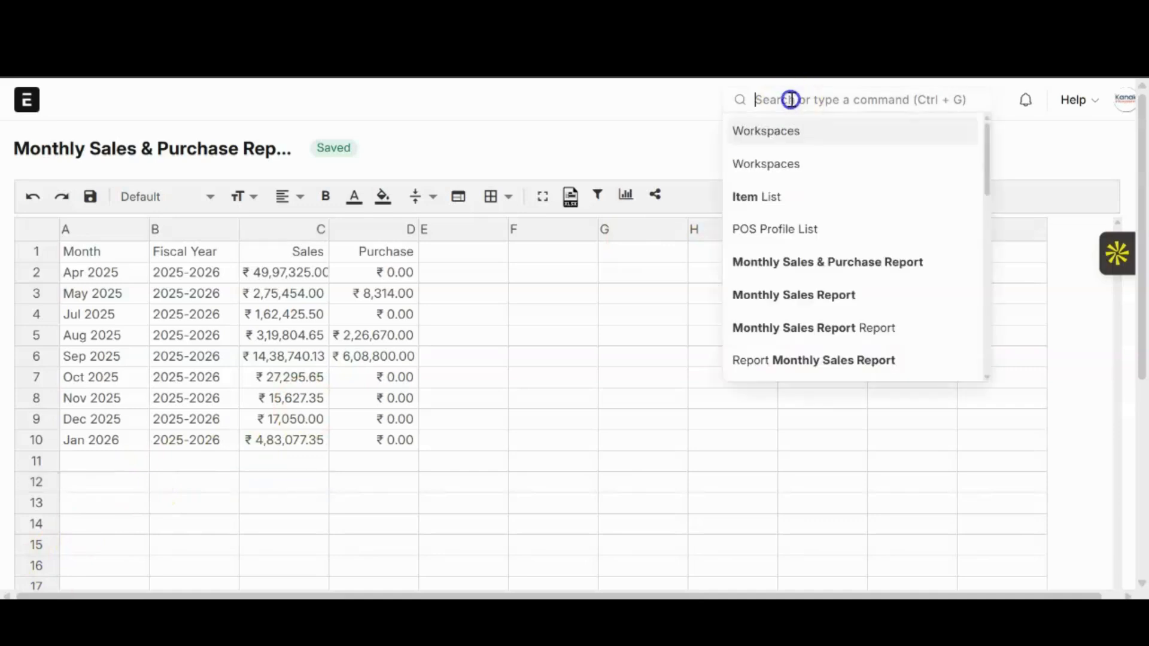
{"action": "type", "text": "SALE"}
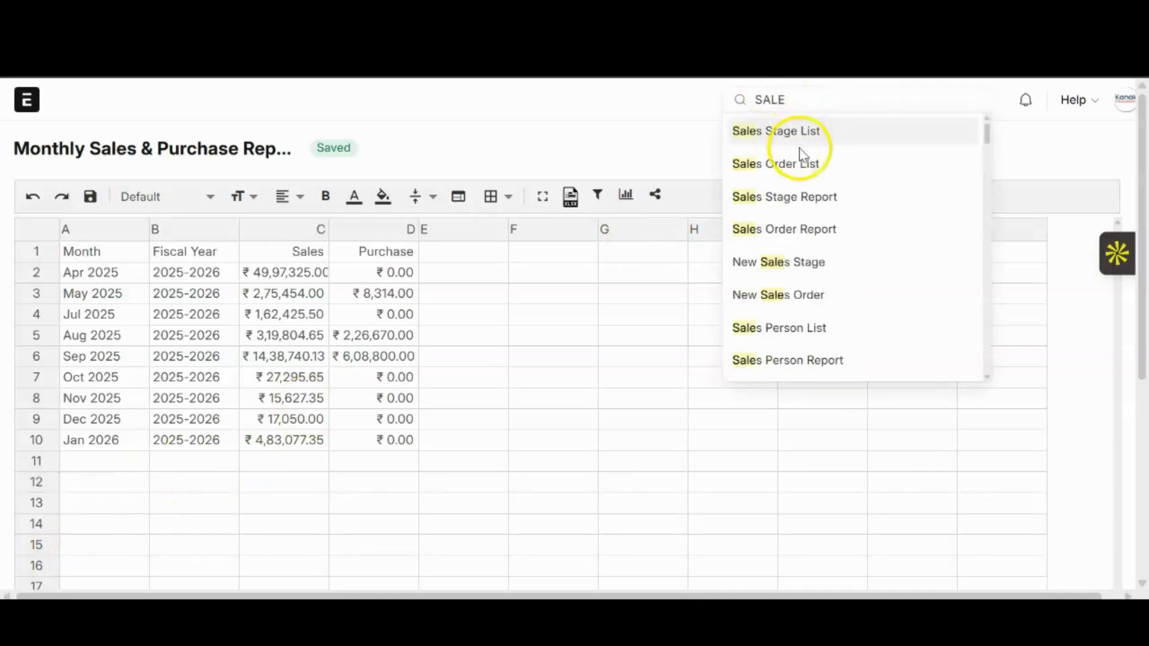
{"action": "left_click", "coordinate": [802, 163]}
{"action": "left_click", "coordinate": [1052, 144]}
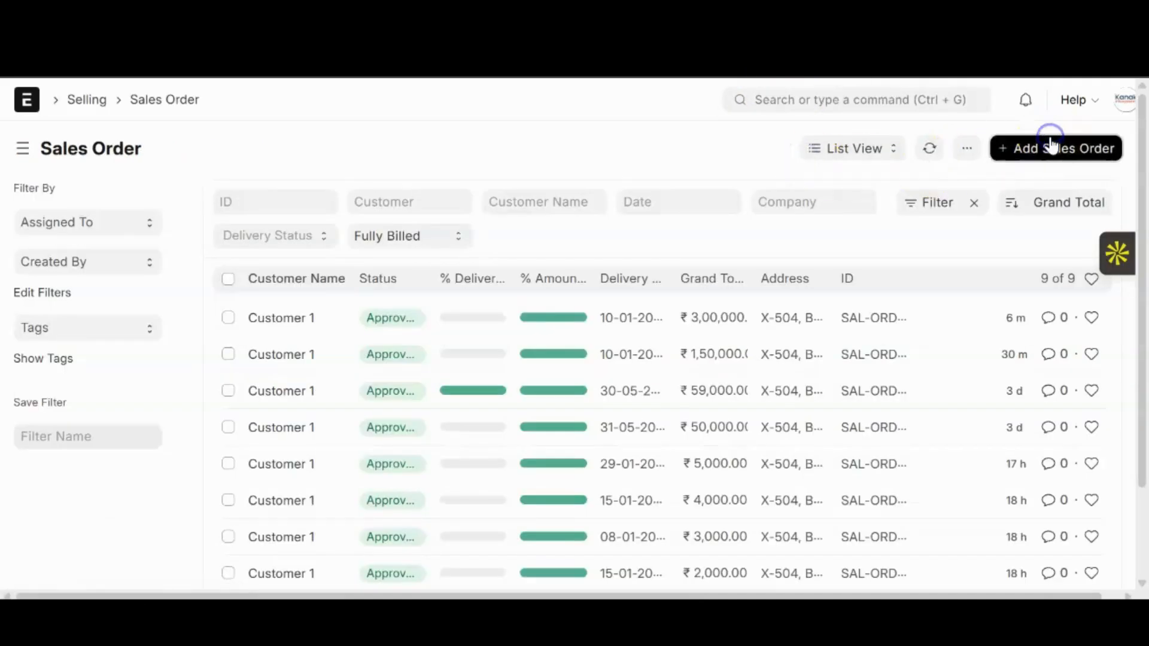
{"action": "left_click", "coordinate": [159, 335]}
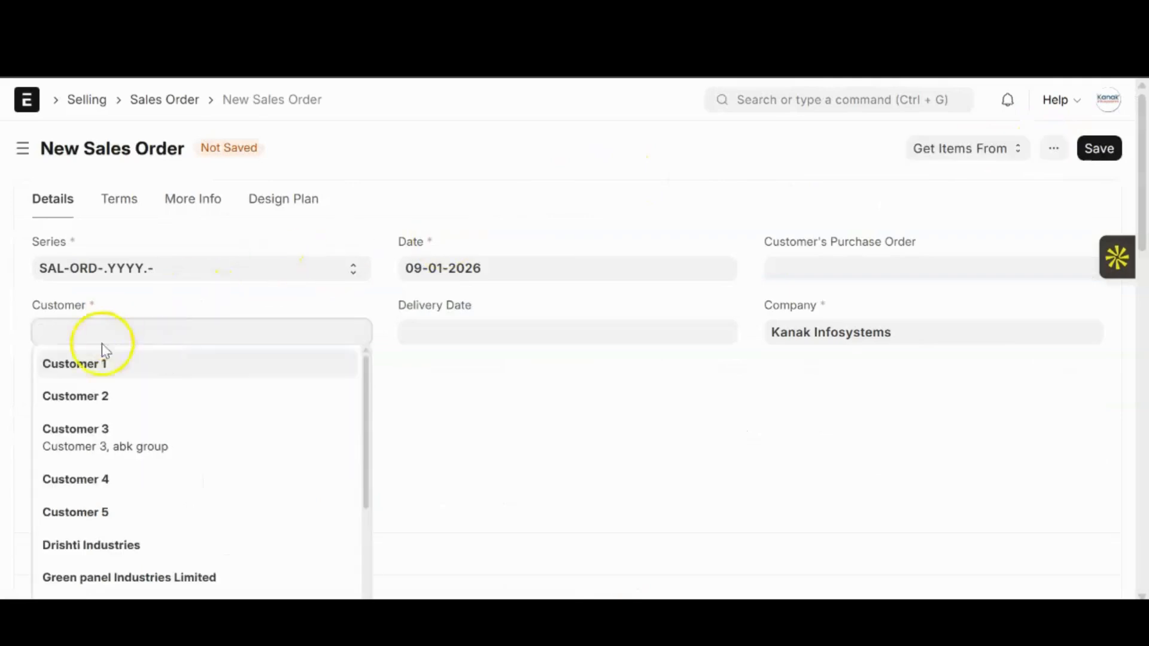
{"action": "left_click", "coordinate": [100, 373]}
Fill the first item row of the Sales Order with Nokia phone, quantity 5 and delivery date 10-01-2026.
{"action": "scroll", "coordinate": [419, 351], "scroll_direction": "down", "scroll_amount": 8}
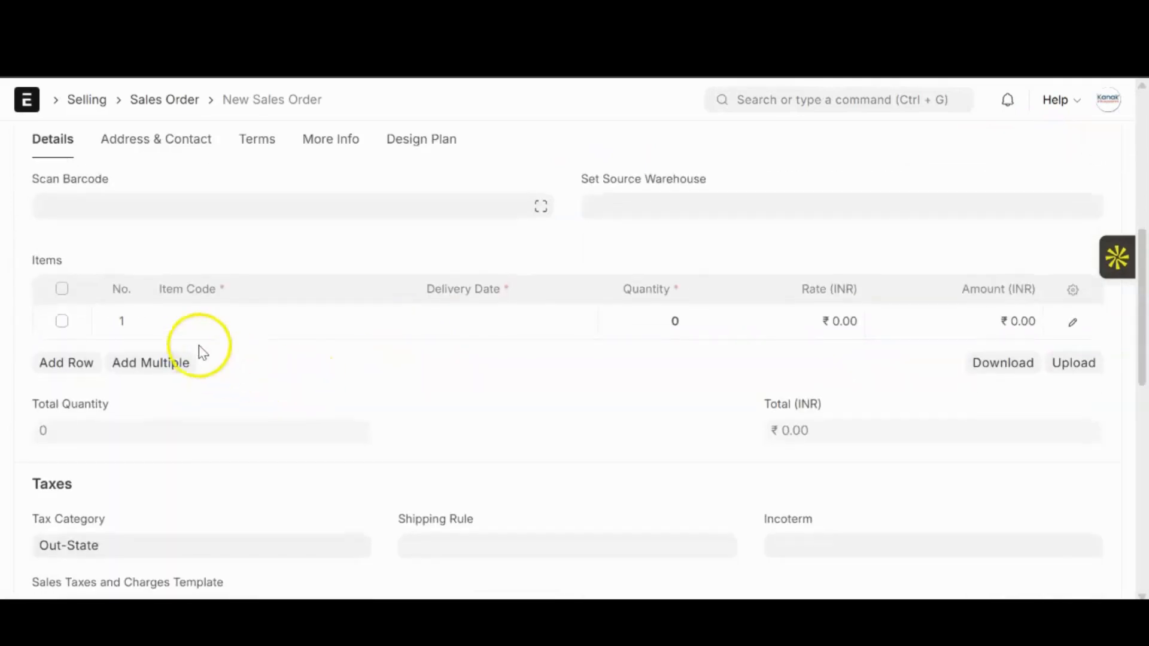
{"action": "left_click", "coordinate": [222, 318]}
{"action": "scroll", "coordinate": [261, 488], "scroll_direction": "down", "scroll_amount": 3}
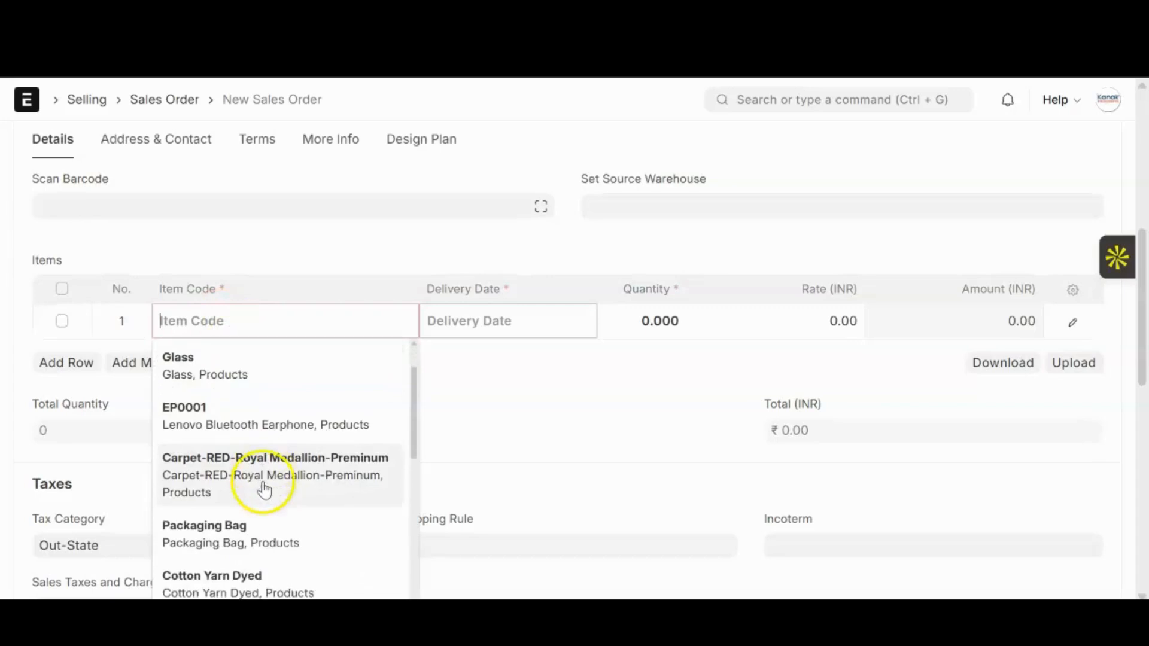
{"action": "left_click", "coordinate": [239, 507]}
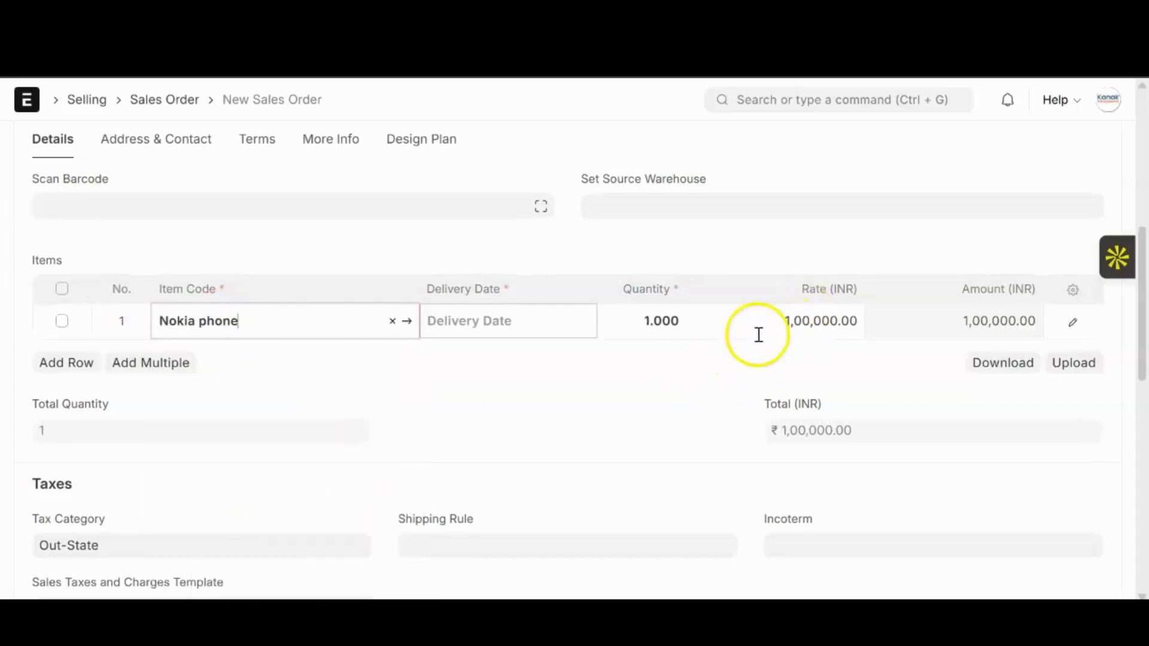
{"action": "left_click", "coordinate": [649, 318]}
{"action": "key", "text": "BackSpace"}
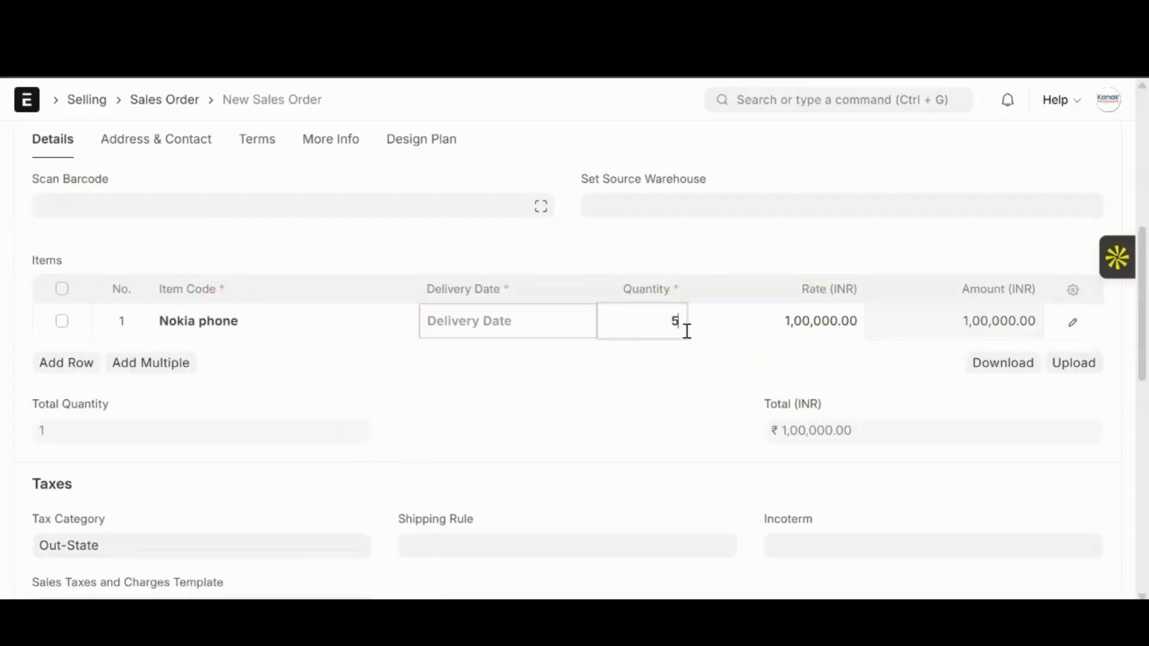
{"action": "left_click", "coordinate": [486, 323]}
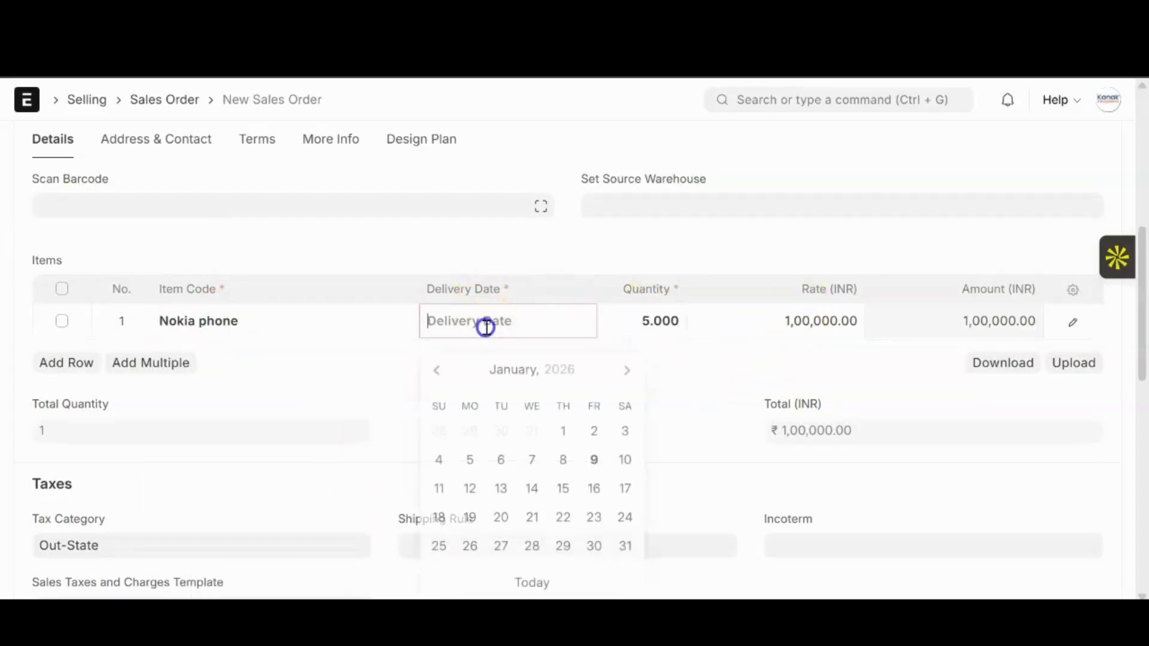
{"action": "left_click", "coordinate": [622, 456]}
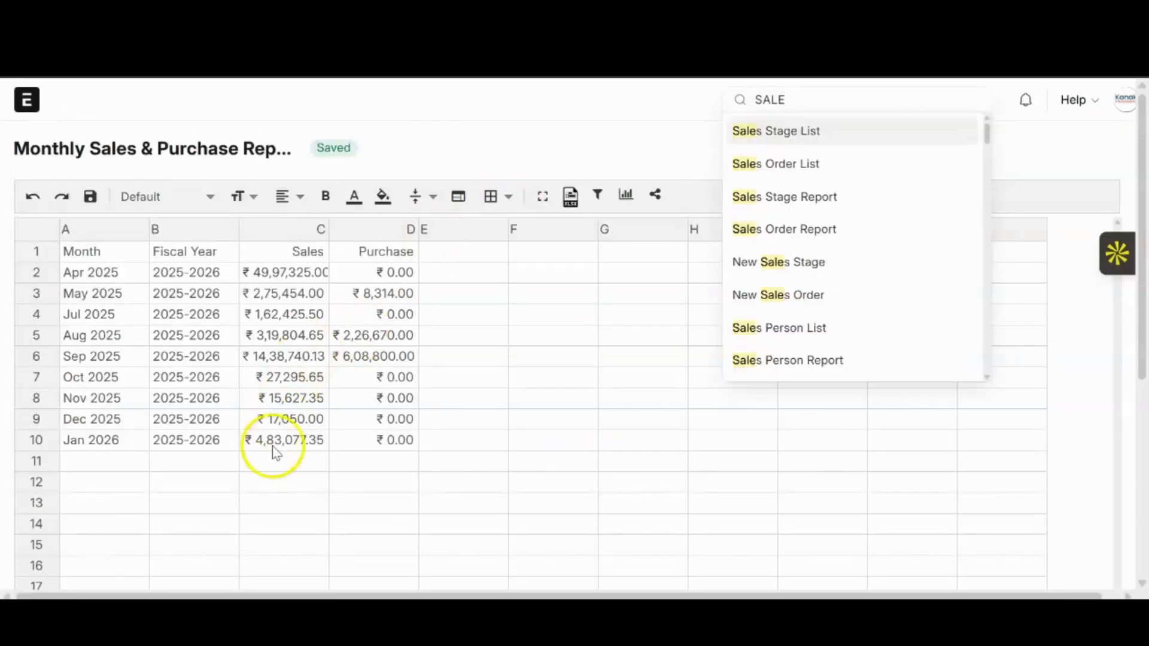
Check the Jan 2026 sales cell in the spreadsheet, save the new Sales Order and advance it through its workflow action.
{"action": "left_click", "coordinate": [265, 450]}
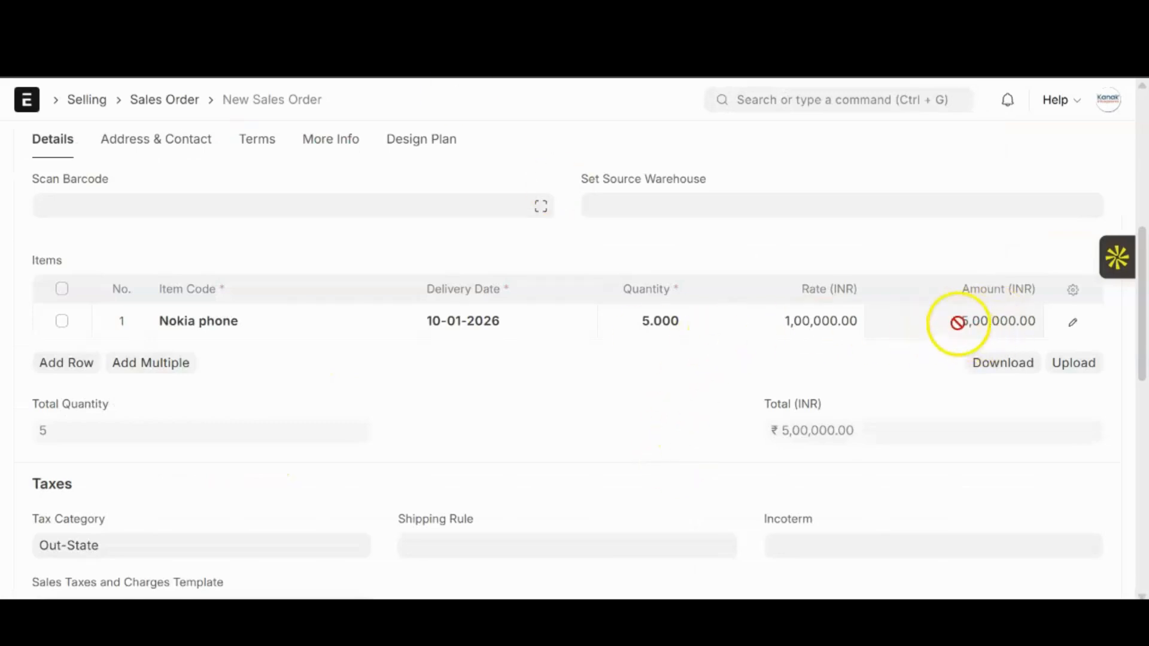
{"action": "scroll", "coordinate": [608, 369], "scroll_direction": "up", "scroll_amount": 5}
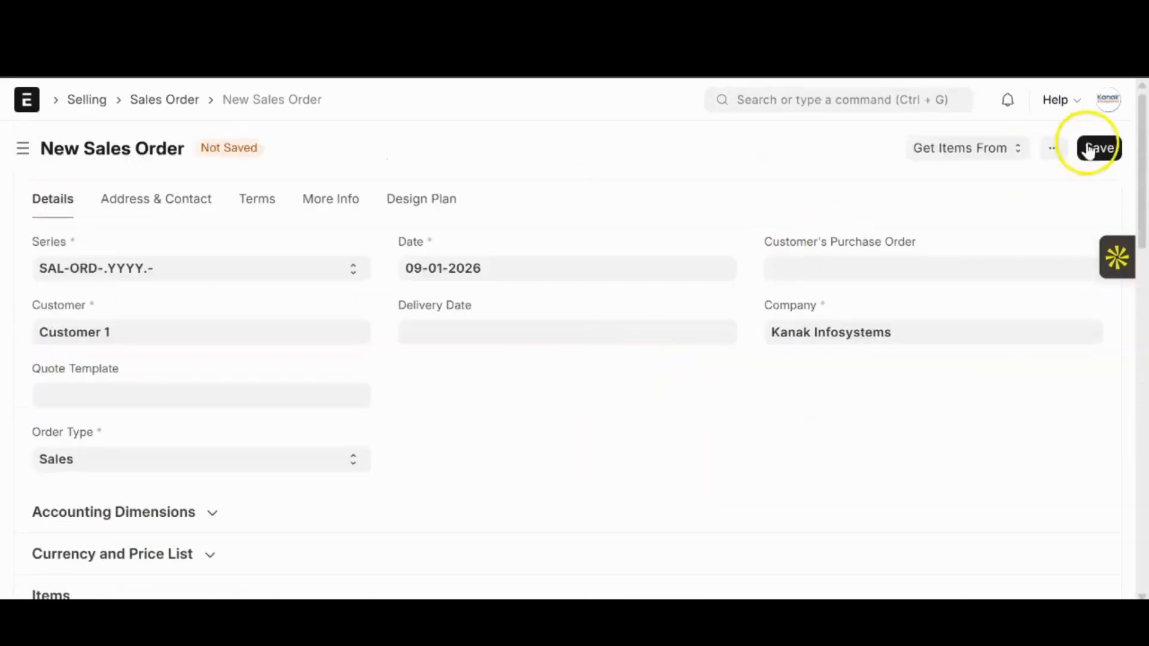
{"action": "left_click", "coordinate": [1103, 151]}
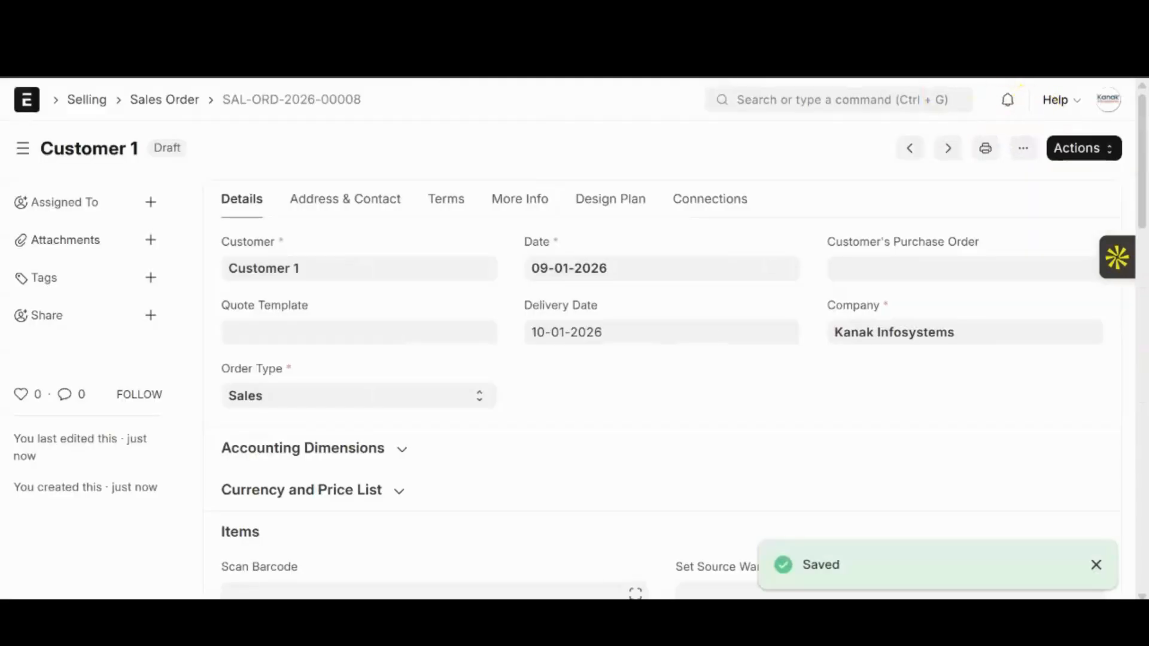
{"action": "left_click", "coordinate": [1090, 150]}
{"action": "left_click", "coordinate": [1052, 181]}
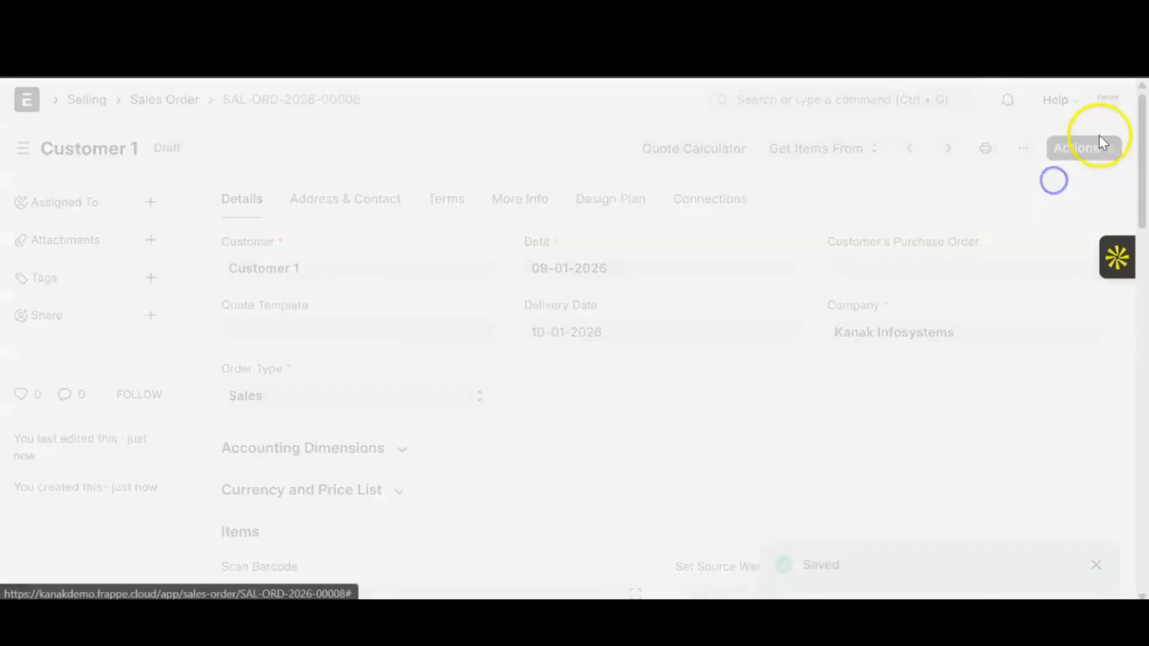
{"action": "left_click", "coordinate": [1099, 151]}
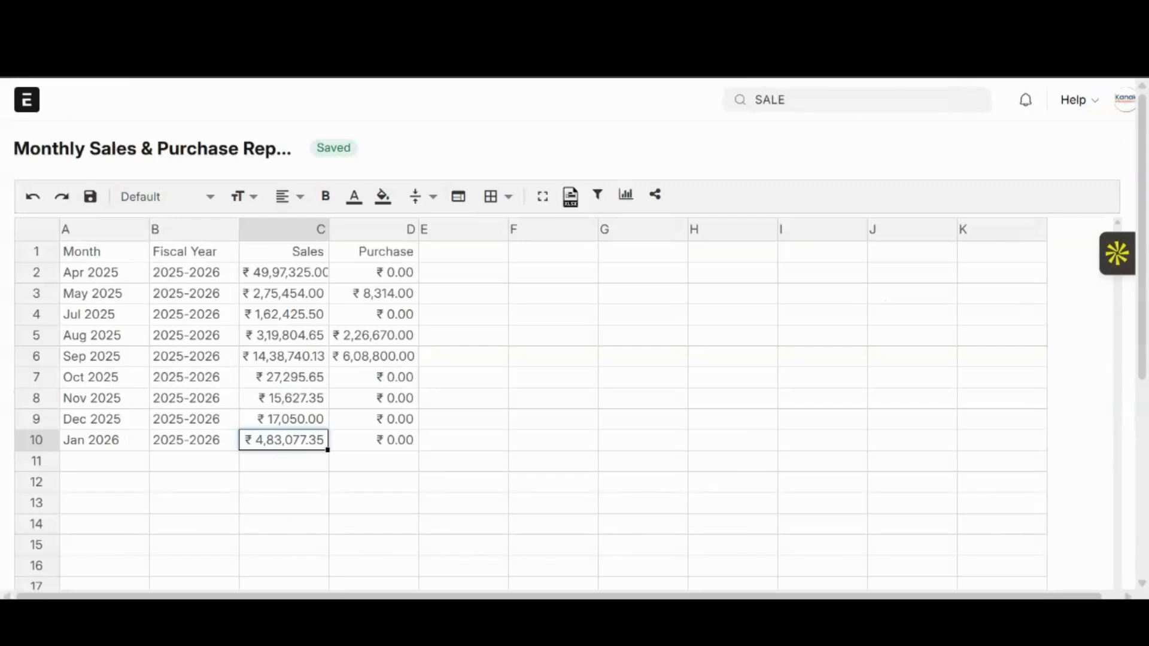
Reload the Monthly Sales & Purchase Report spreadsheet and check the Jan 2026 sales value in cell C10.
{"action": "left_click", "coordinate": [303, 442]}
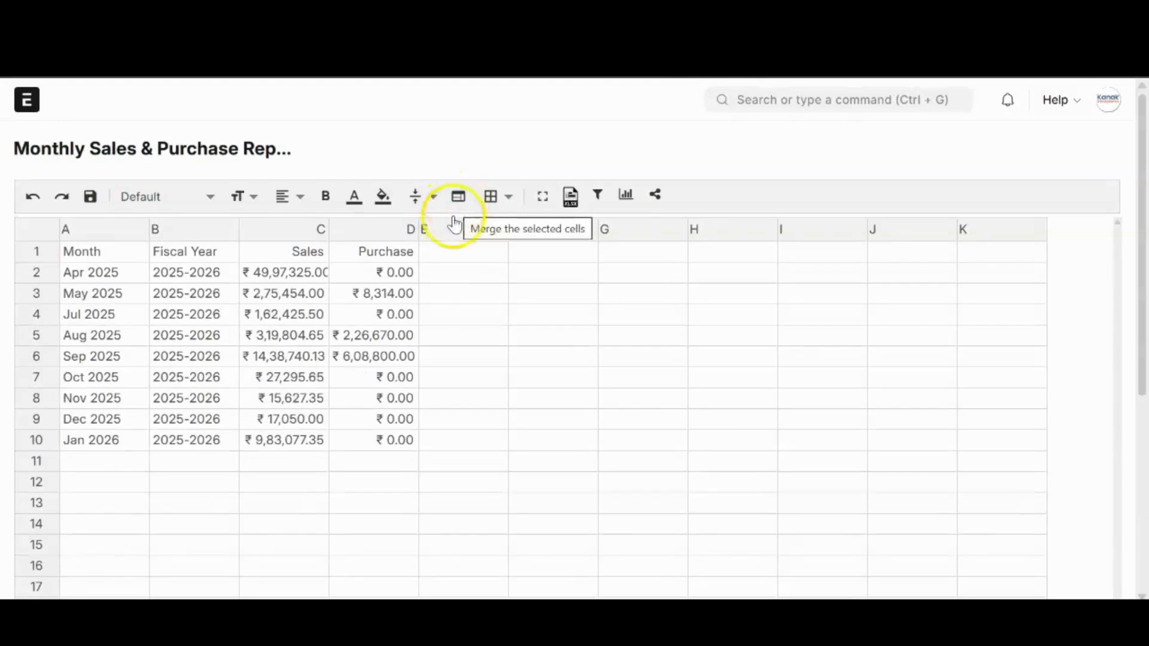
{"action": "double_click", "coordinate": [274, 453]}
{"action": "left_click", "coordinate": [264, 484]}
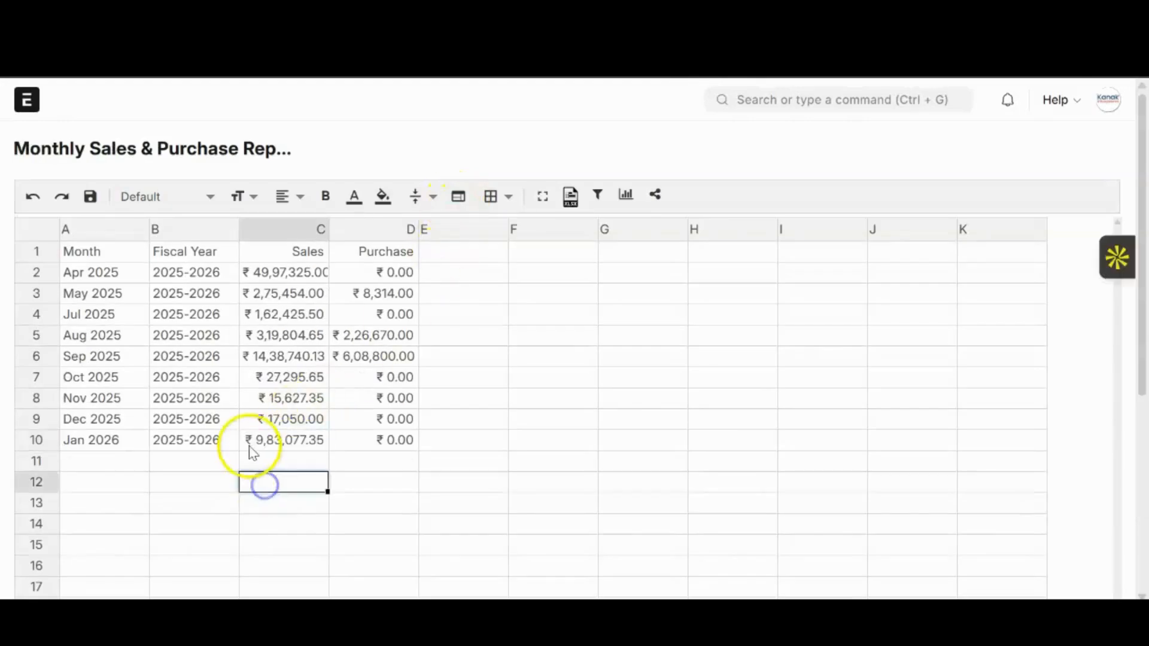
{"action": "left_click", "coordinate": [267, 445]}
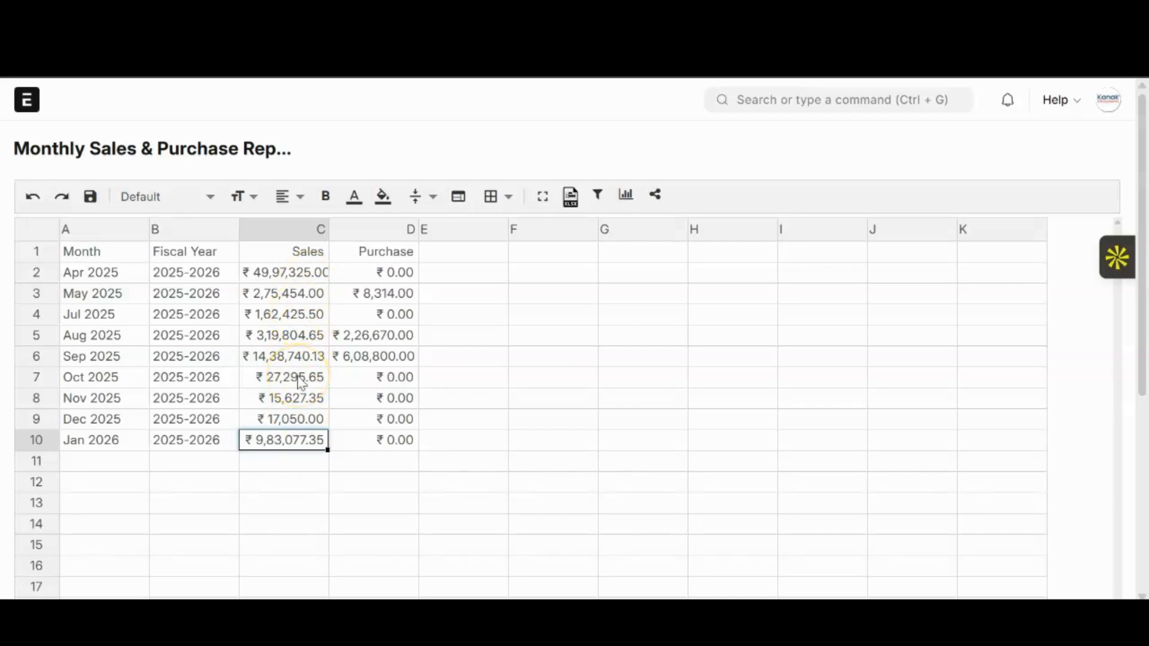
{"action": "left_click", "coordinate": [83, 445]}
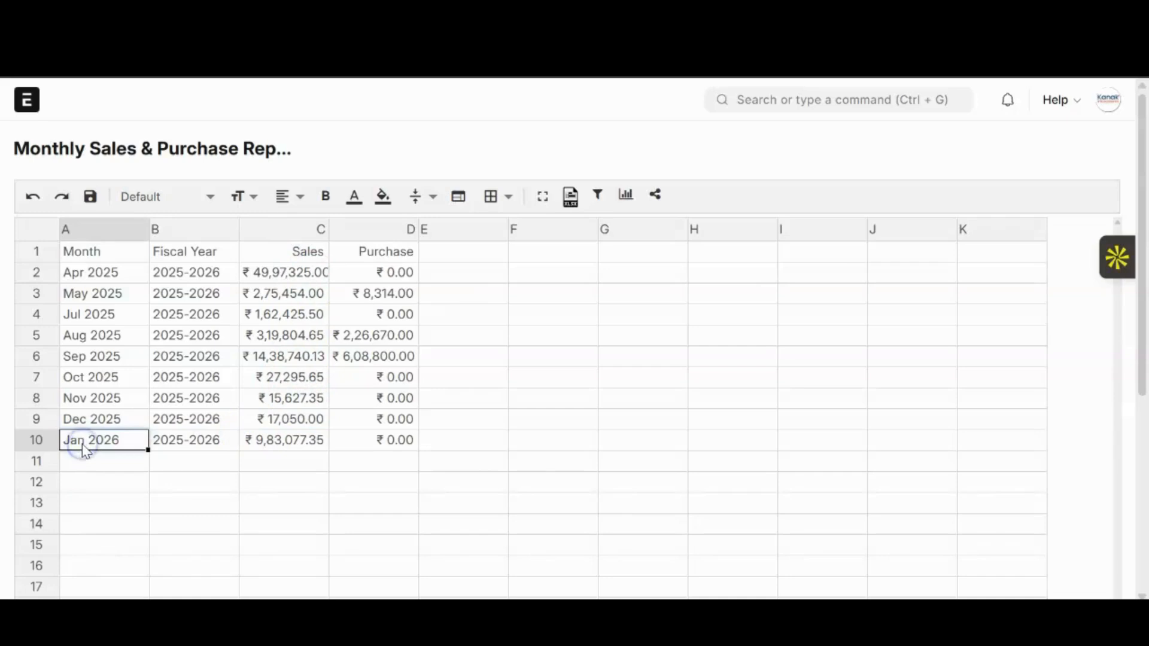
Search for the Report list and open the Sales Order Trends record from it.
{"action": "left_click", "coordinate": [826, 99]}
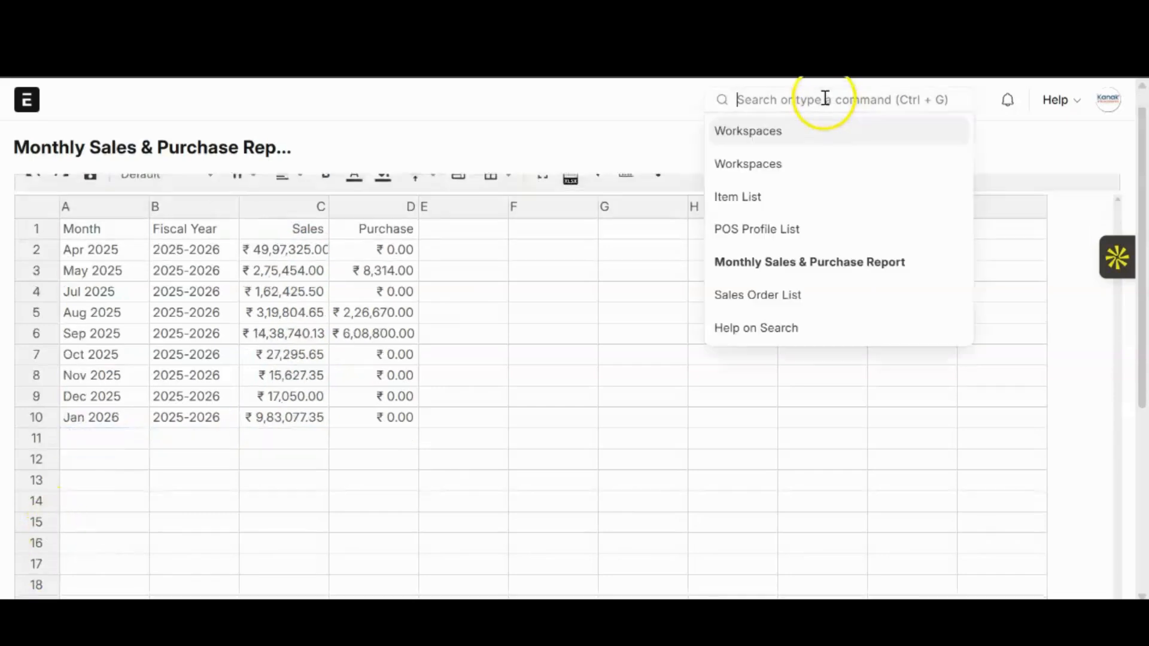
{"action": "type", "text": "repo"}
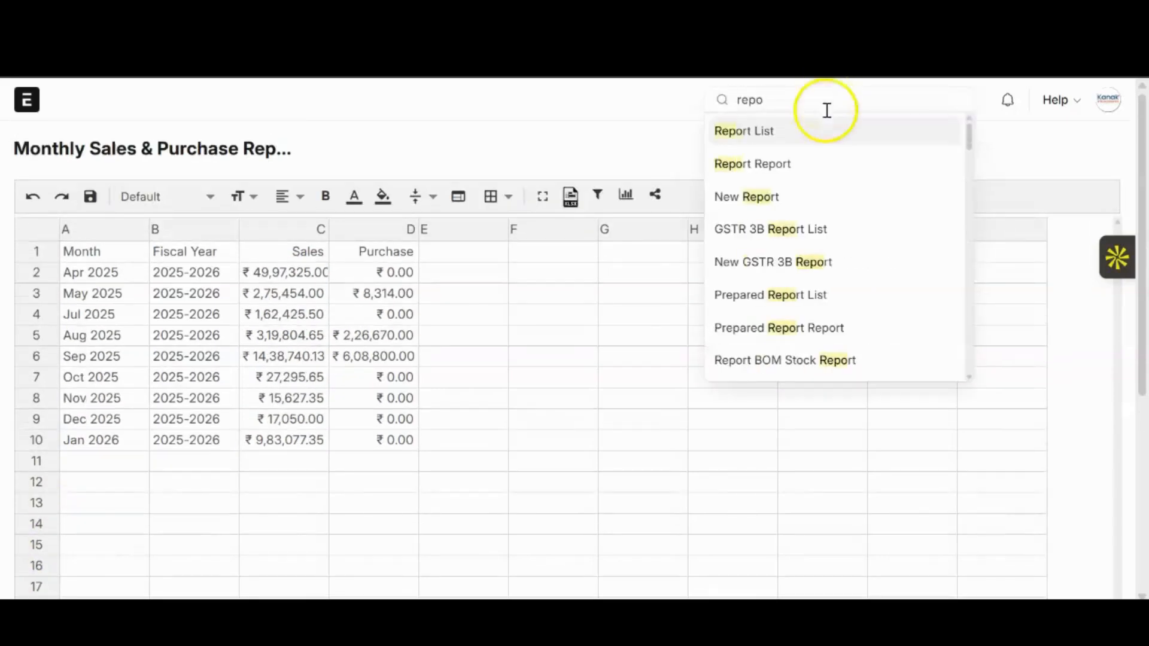
{"action": "left_click", "coordinate": [826, 132]}
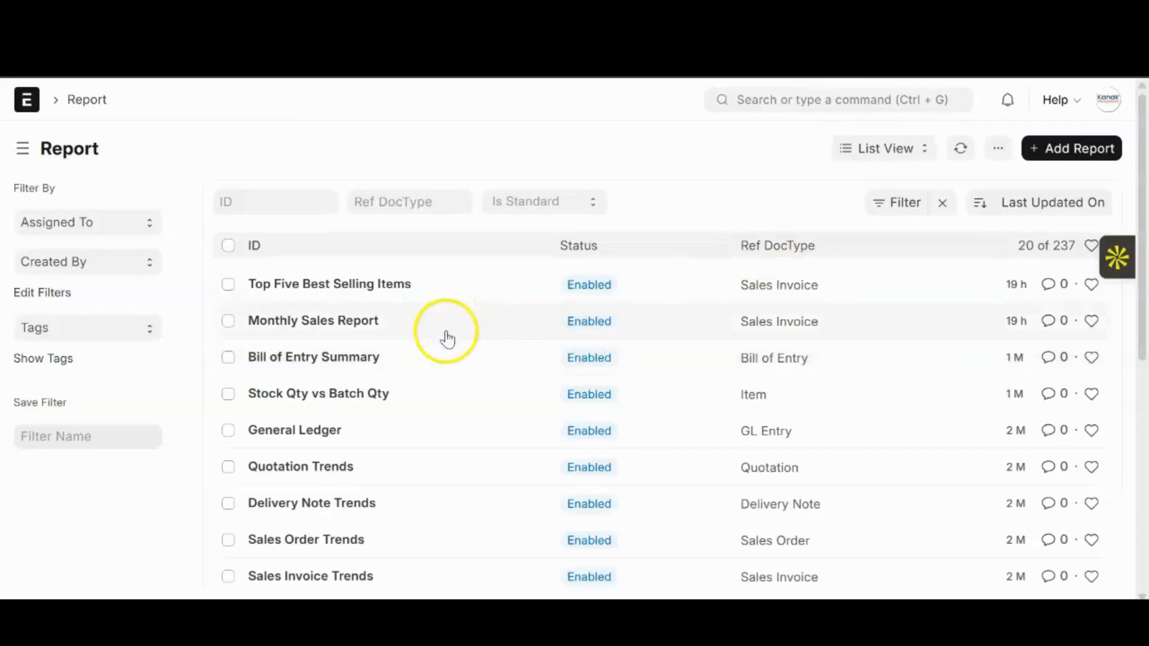
{"action": "scroll", "coordinate": [451, 405], "scroll_direction": "down", "scroll_amount": 1}
{"action": "left_click", "coordinate": [363, 470]}
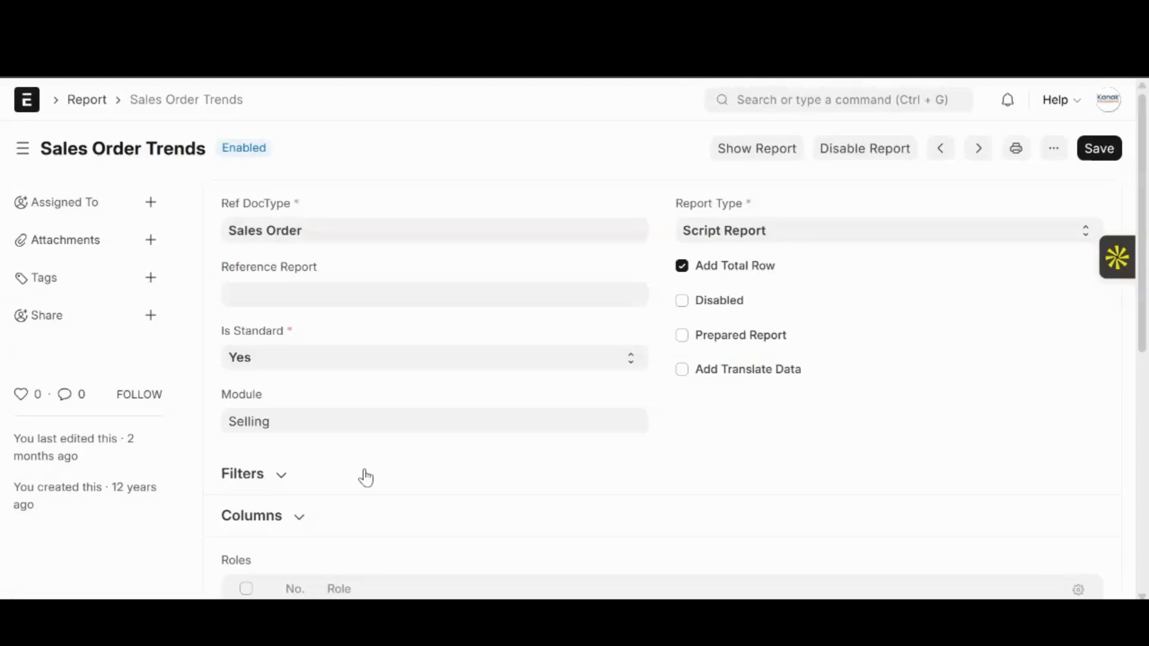
Show the Sales Order Trends report and create a spreadsheet from it.
{"action": "left_click", "coordinate": [766, 149]}
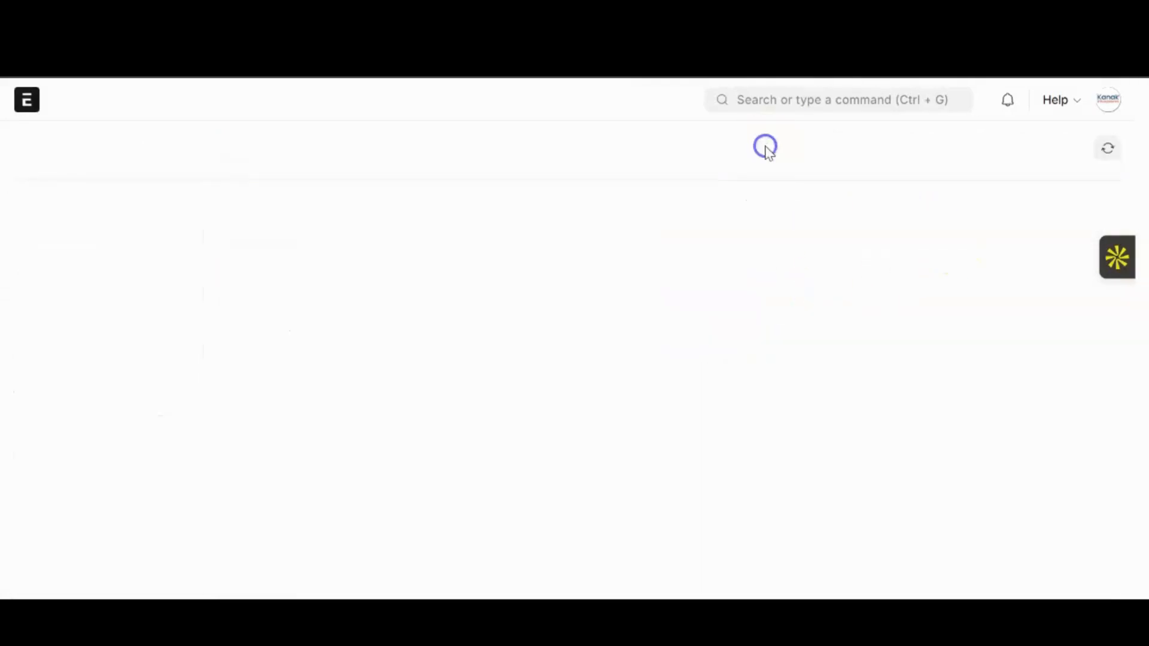
{"action": "left_click", "coordinate": [1010, 148]}
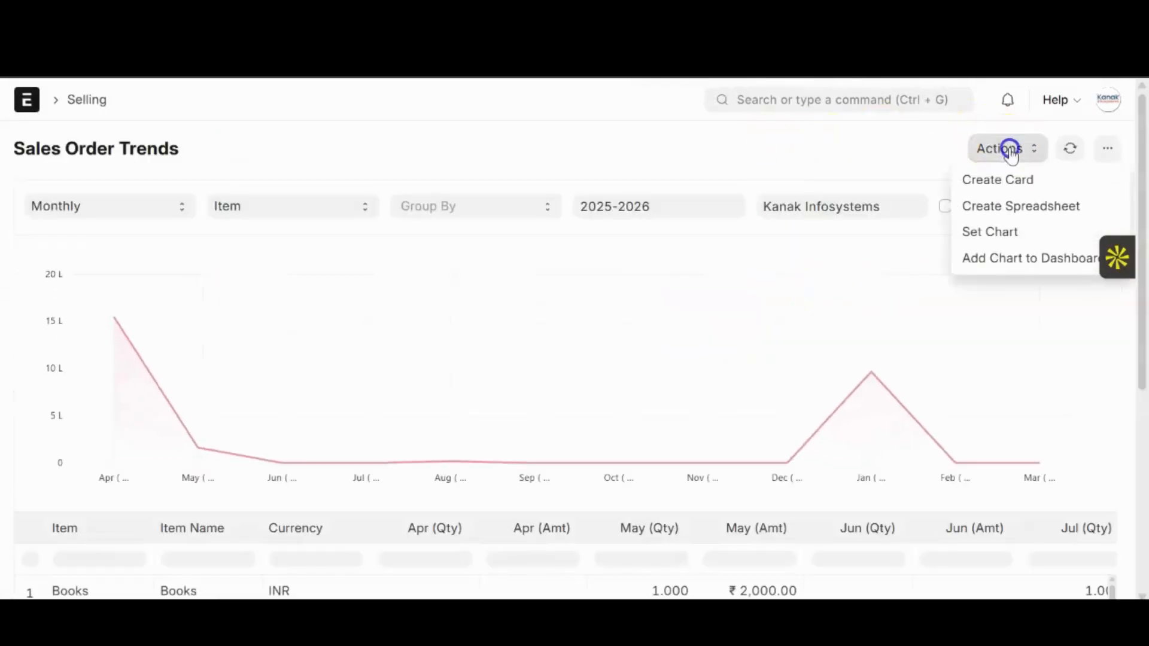
{"action": "left_click", "coordinate": [1016, 206]}
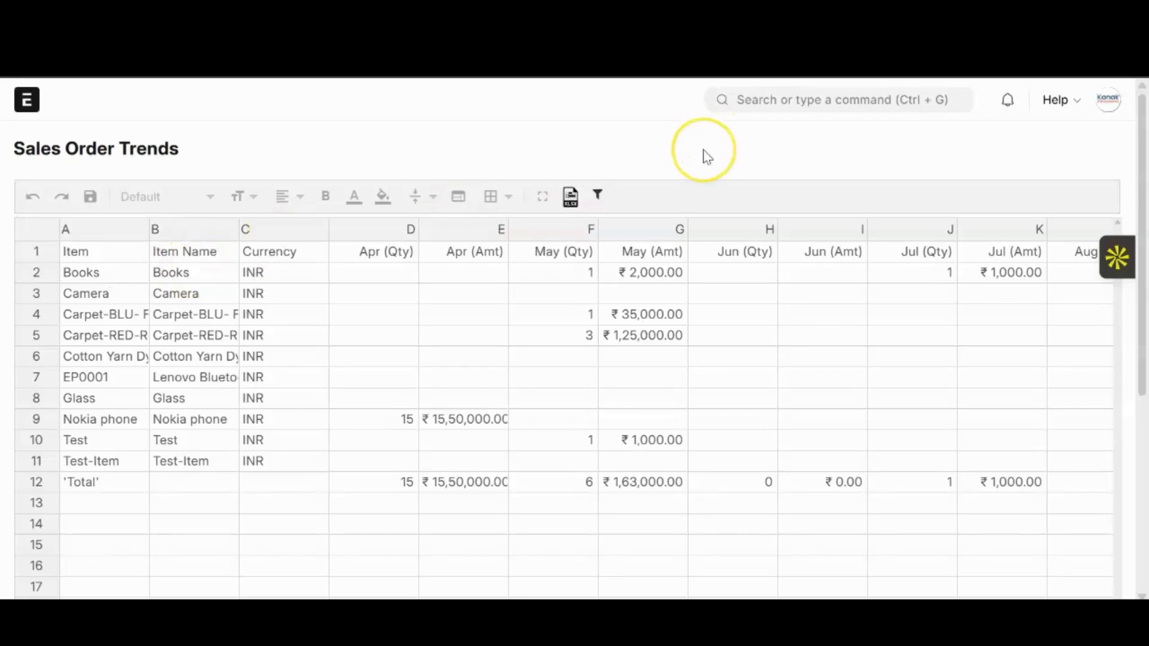
Open the Spreadsheet Doc list and look through the saved spreadsheets.
{"action": "left_click", "coordinate": [766, 100]}
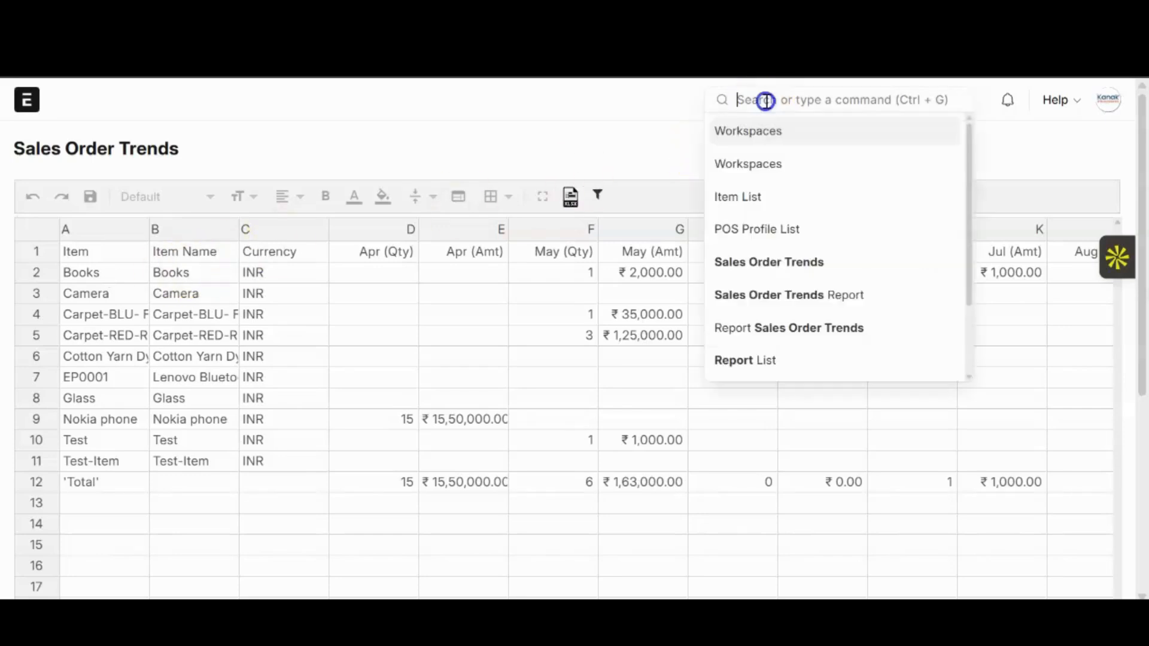
{"action": "type", "text": "so"}
{"action": "key", "text": "BackSpace"}
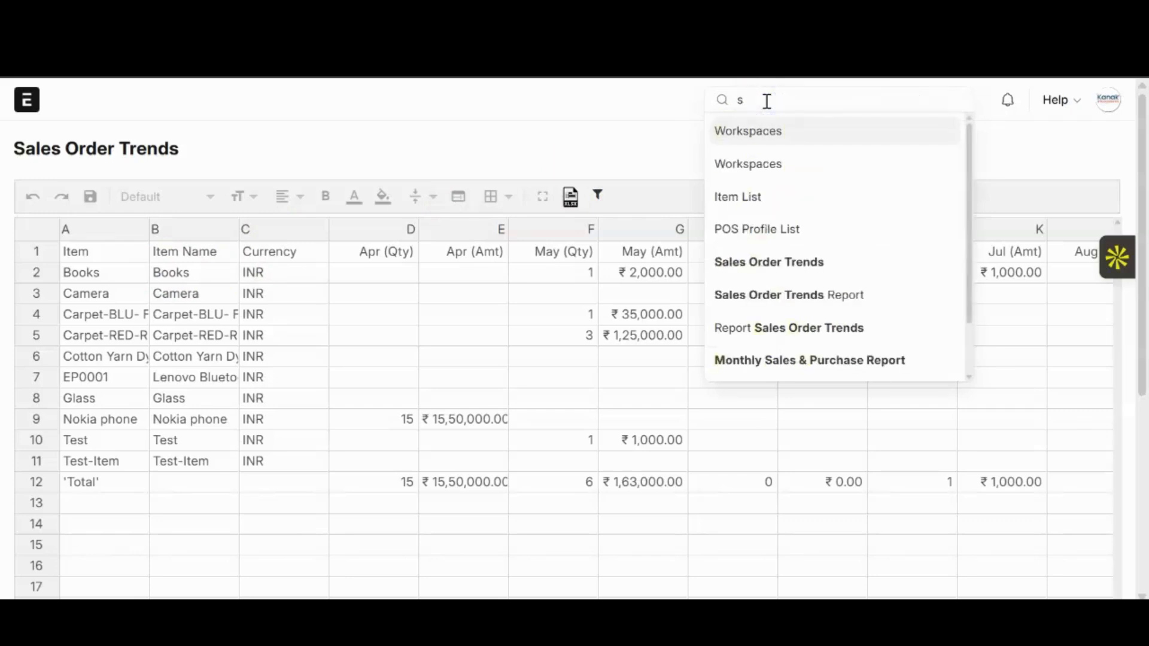
{"action": "type", "text": "prea"}
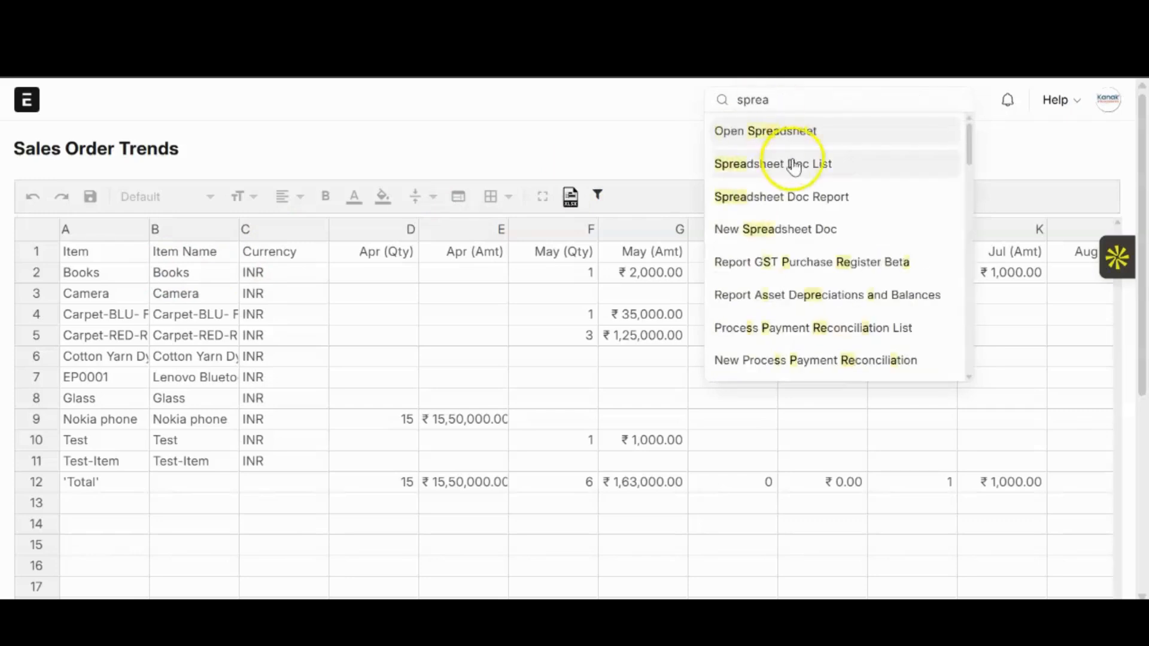
{"action": "left_click", "coordinate": [793, 160]}
{"action": "scroll", "coordinate": [521, 317], "scroll_direction": "down", "scroll_amount": 2}
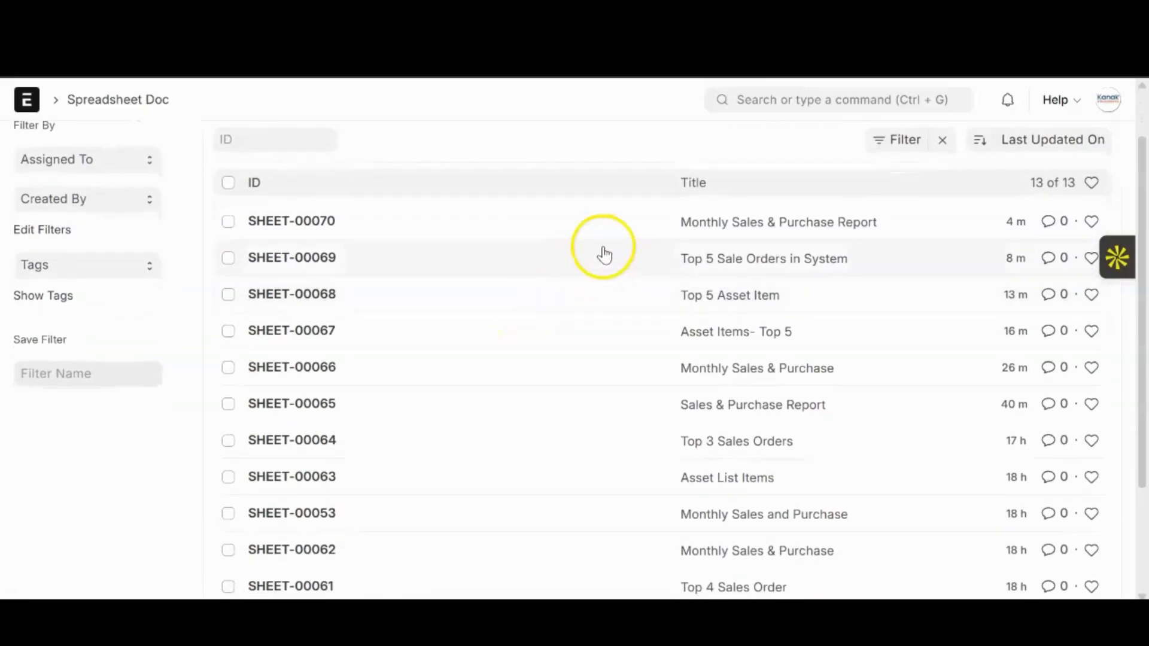
{"action": "scroll", "coordinate": [603, 255], "scroll_direction": "down", "scroll_amount": 2}
{"action": "scroll", "coordinate": [604, 254], "scroll_direction": "up", "scroll_amount": 3}
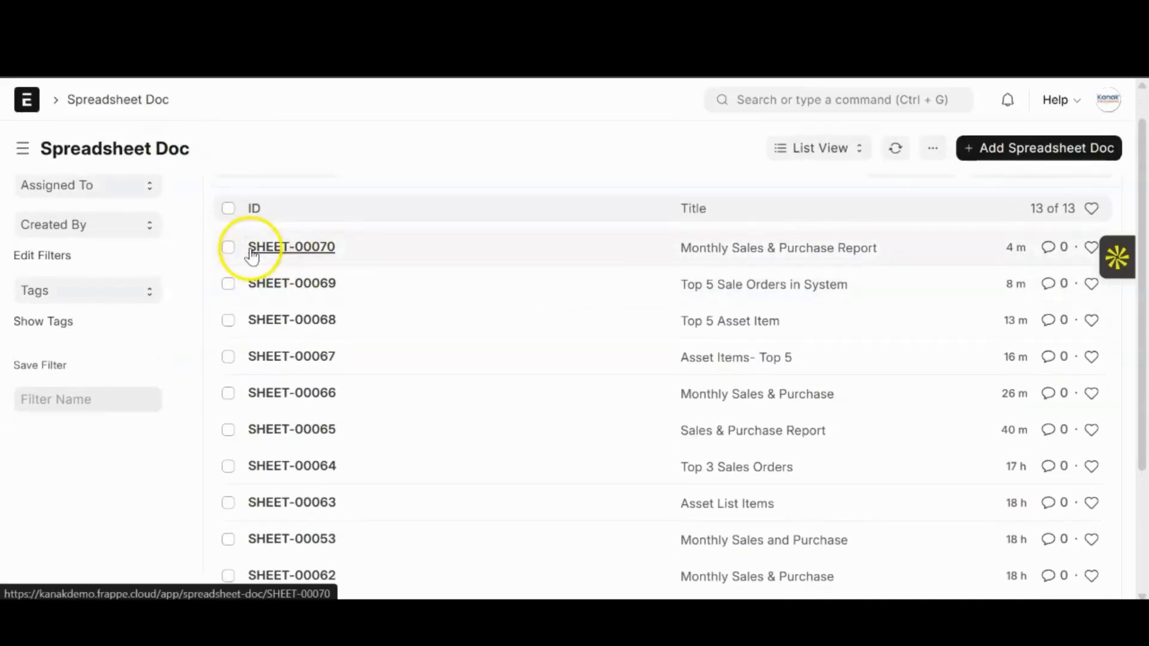
View the saved Monthly Sales & Purchase Report spreadsheet and return to the Spreadsheet Doc list.
{"action": "left_click", "coordinate": [251, 248]}
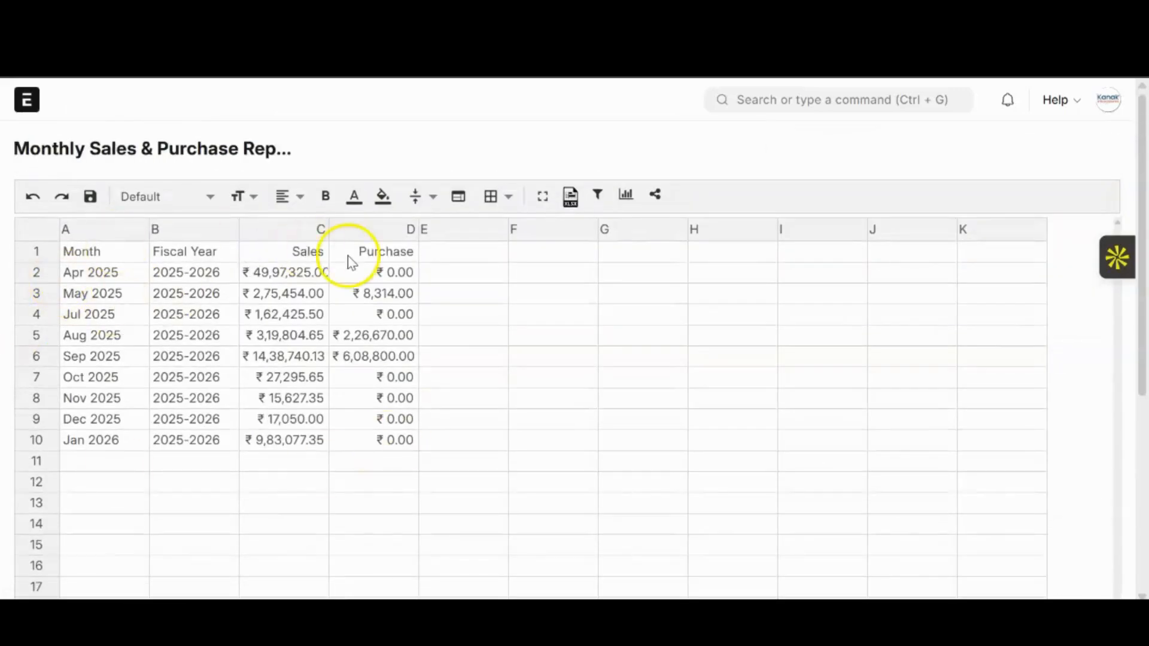
{"action": "key", "text": "alt+Left"}
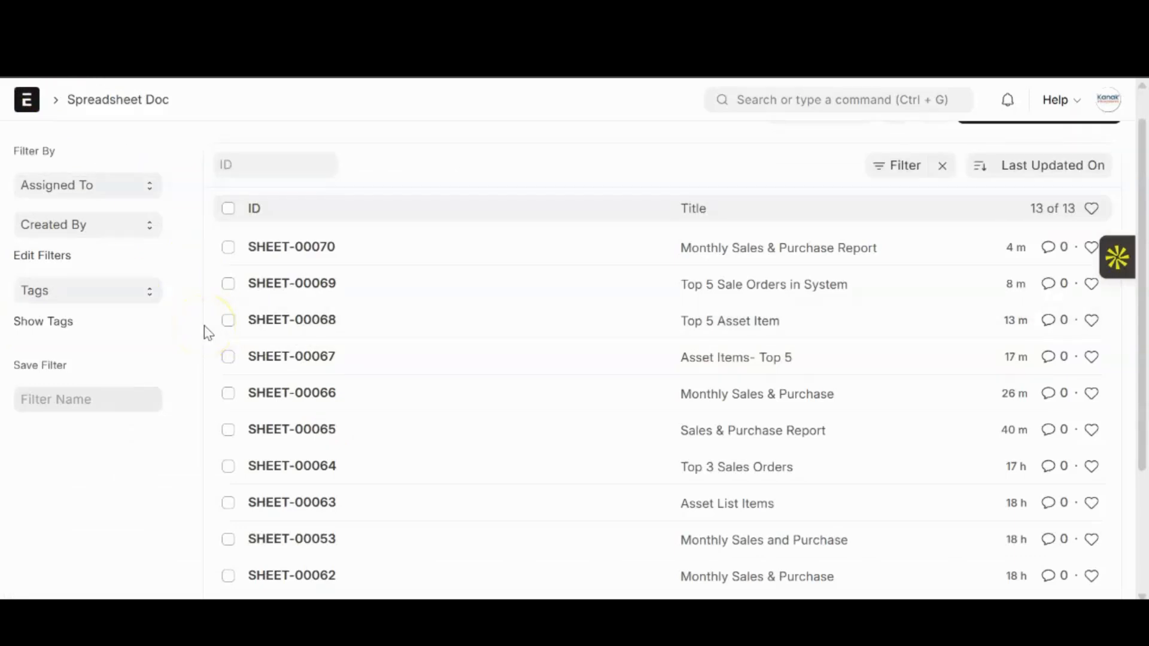
{"action": "left_click", "coordinate": [631, 389]}
Open the Quote Template list and start a new template named "Customer 1".
{"action": "left_click", "coordinate": [782, 102]}
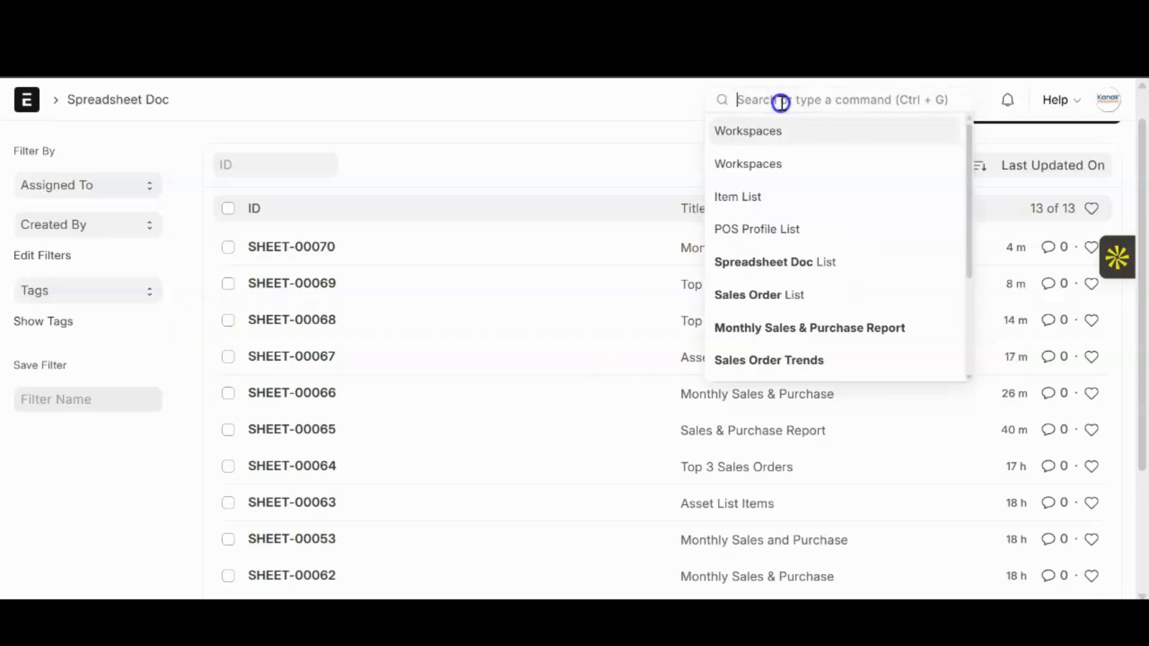
{"action": "type", "text": "quote"}
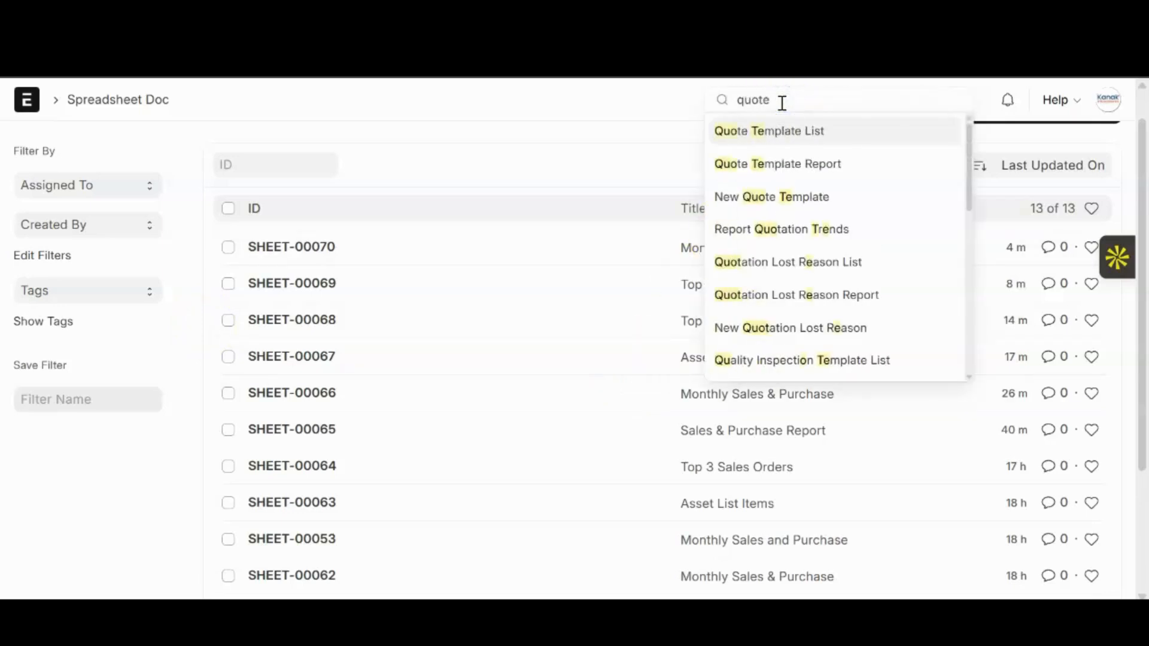
{"action": "left_click", "coordinate": [806, 133]}
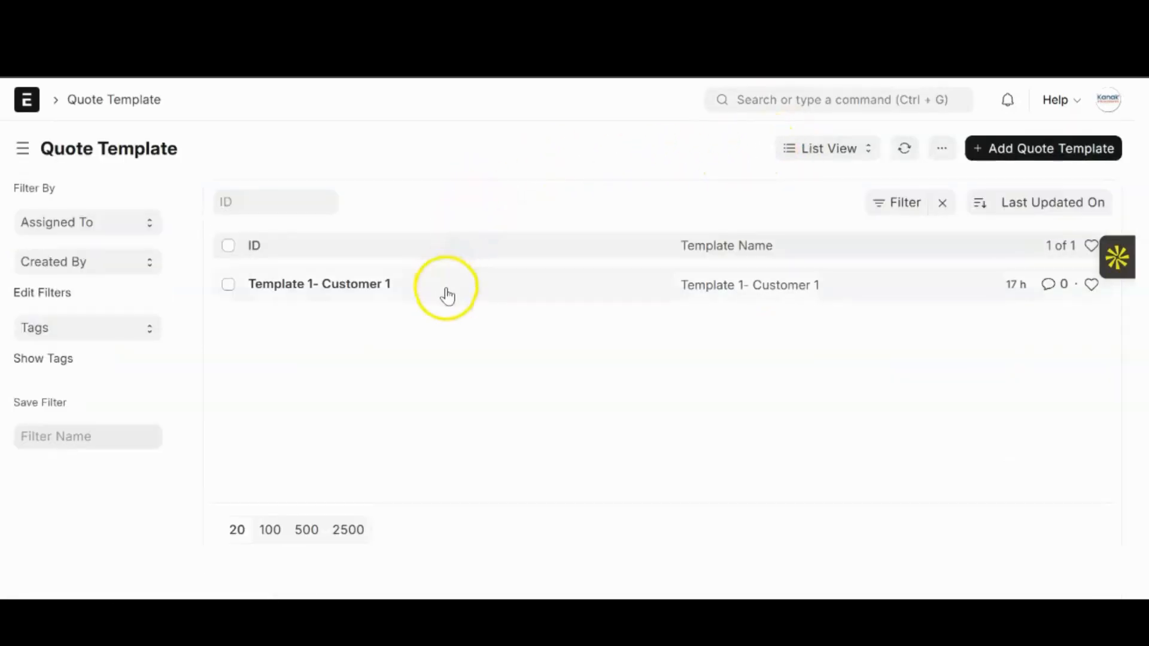
{"action": "left_click", "coordinate": [1056, 153]}
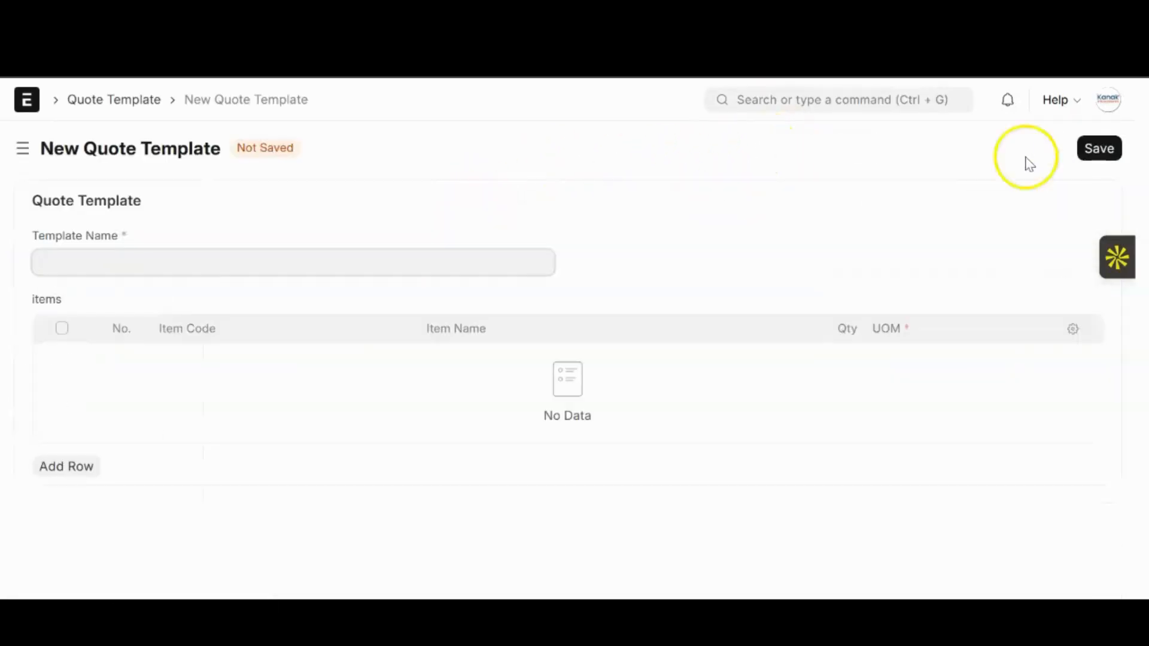
{"action": "left_click", "coordinate": [280, 259]}
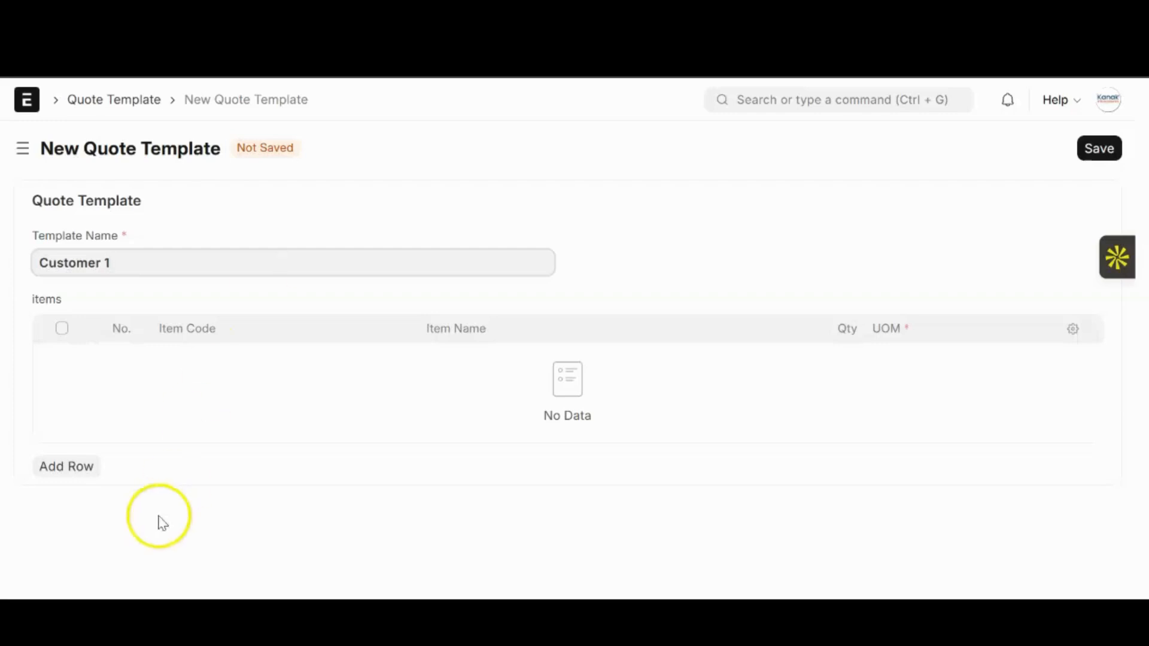
Add Cotton Yarn Dyed as the template's first item with a quantity of 25.
{"action": "left_click", "coordinate": [50, 473]}
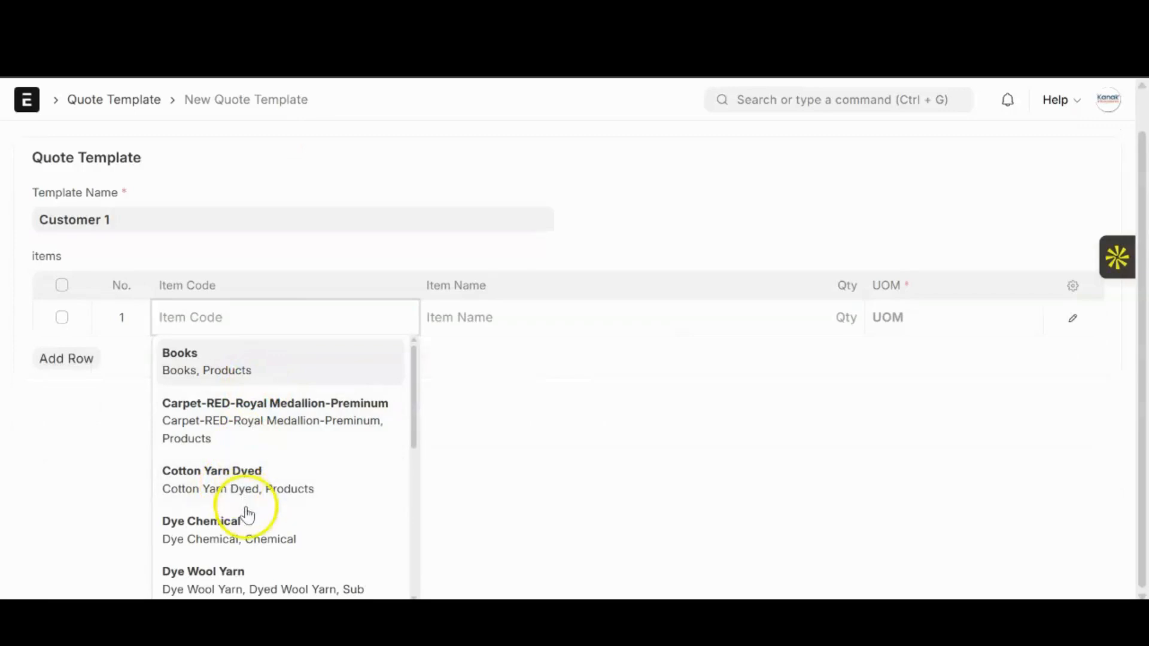
{"action": "left_click", "coordinate": [242, 487]}
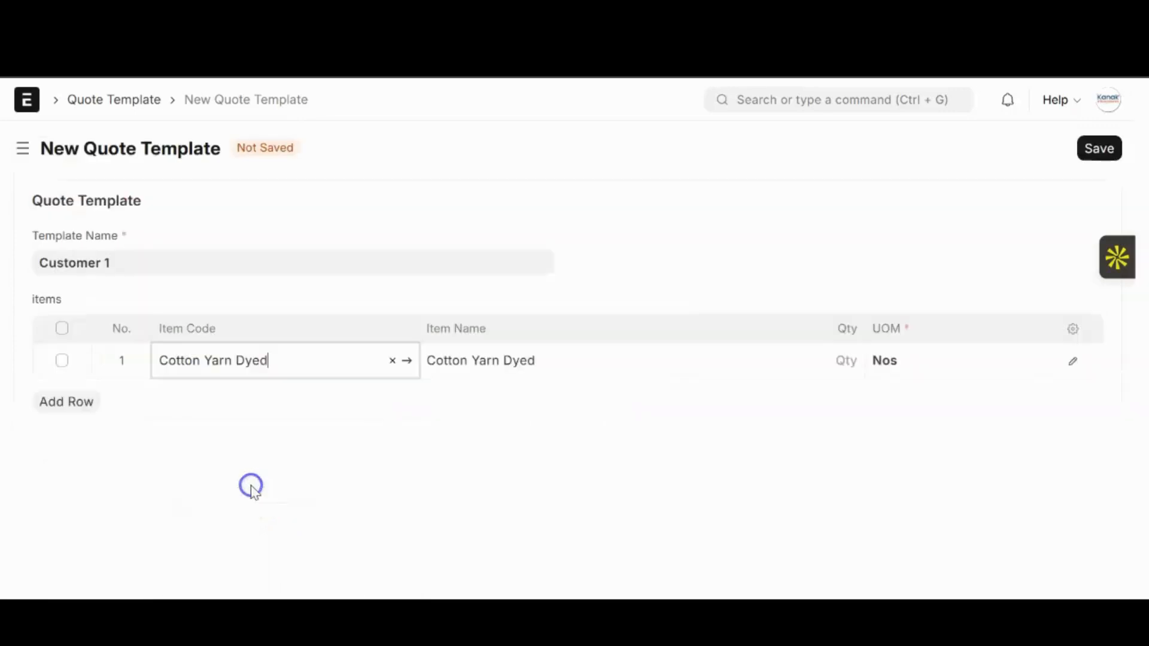
{"action": "left_click", "coordinate": [828, 360]}
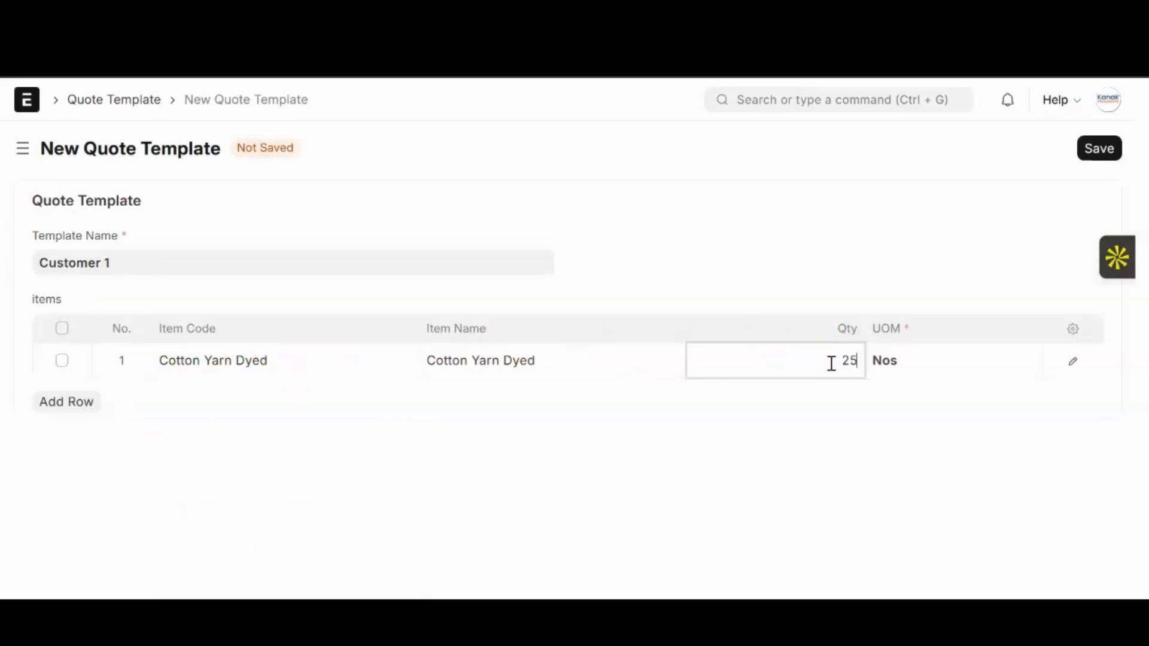
{"action": "left_click", "coordinate": [842, 388]}
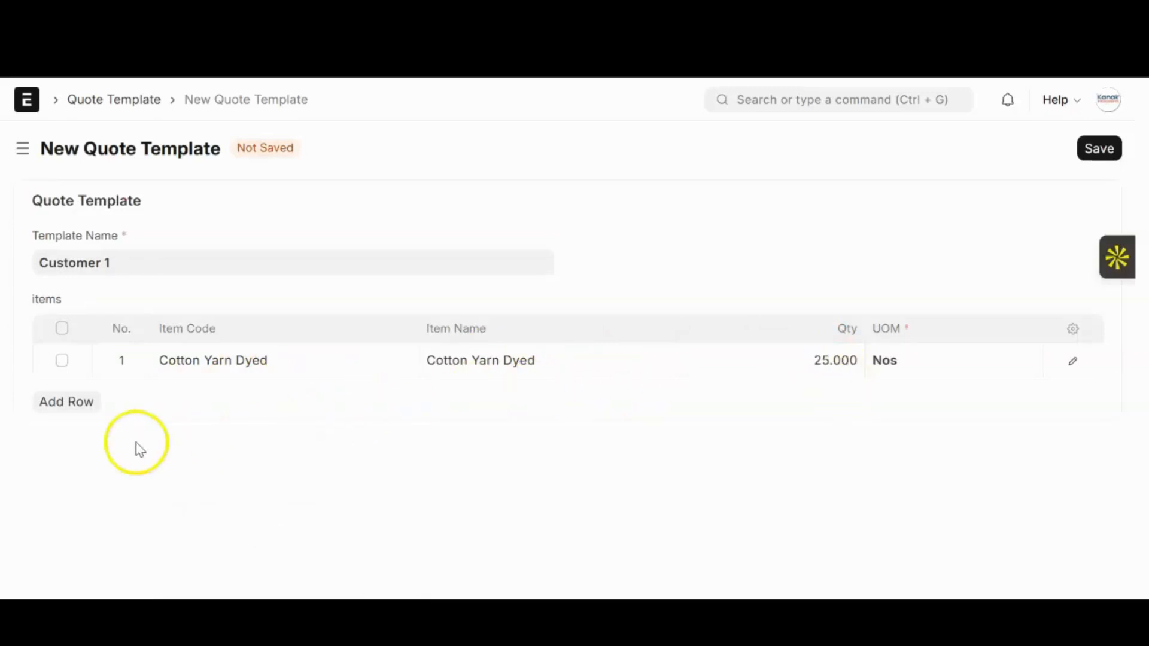
Add Dye Chemical as the template's second item with a quantity of 50.
{"action": "left_click", "coordinate": [66, 401]}
{"action": "left_click", "coordinate": [256, 398]}
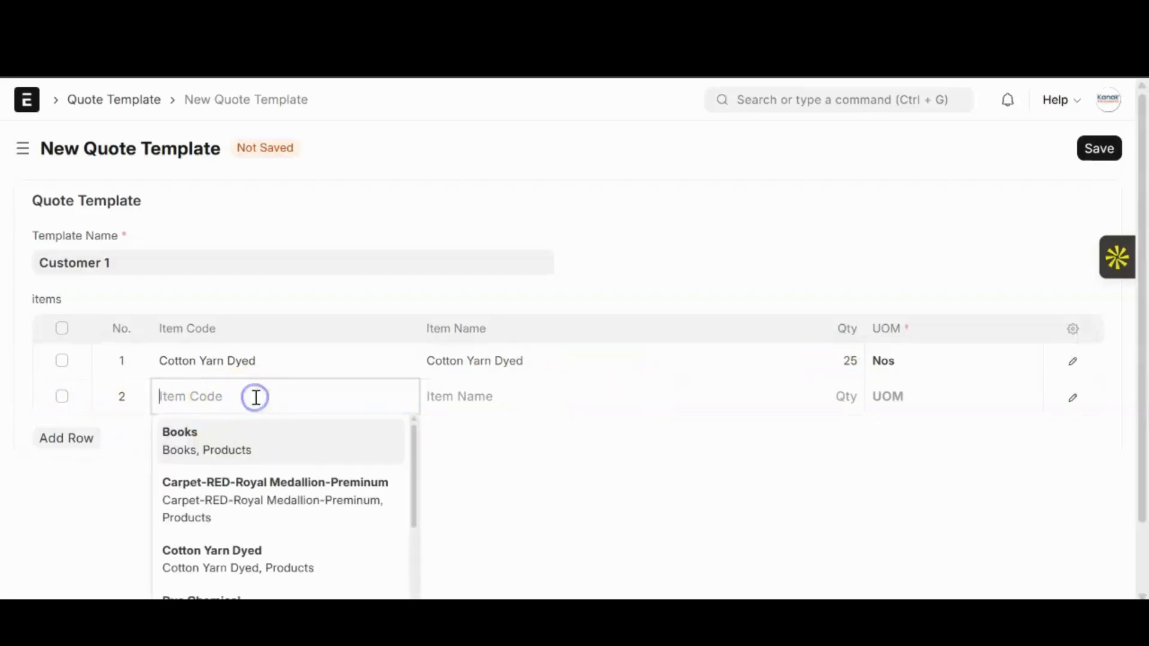
{"action": "scroll", "coordinate": [282, 521], "scroll_direction": "down", "scroll_amount": 3}
{"action": "left_click", "coordinate": [280, 522]}
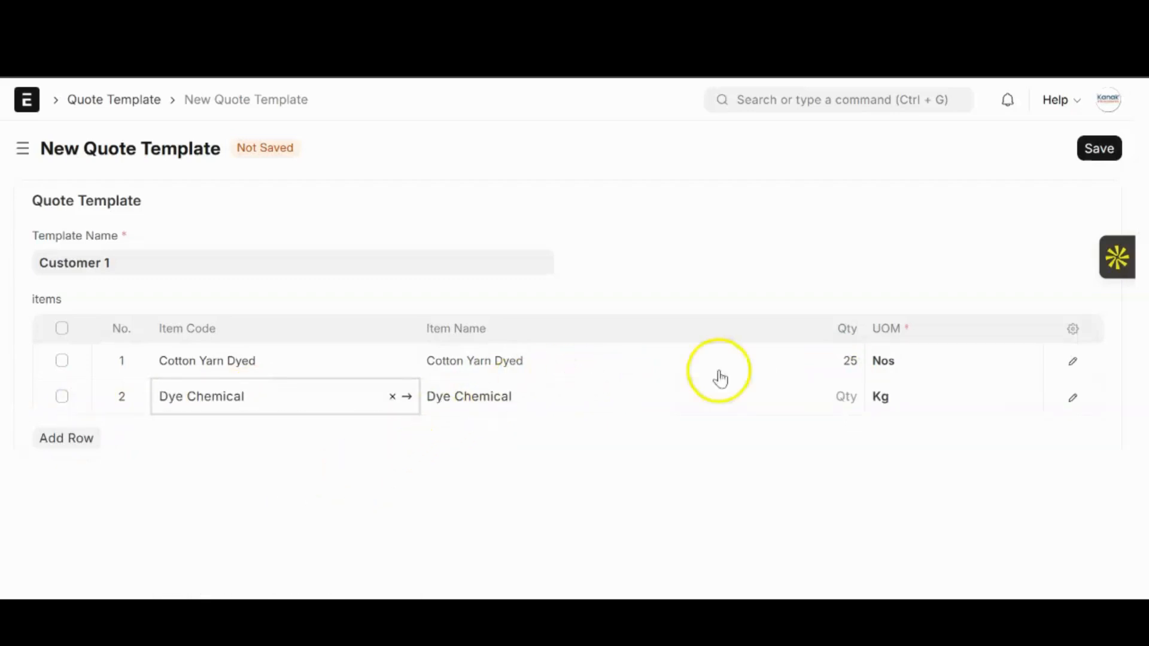
{"action": "left_click", "coordinate": [836, 394]}
{"action": "type", "text": "5"}
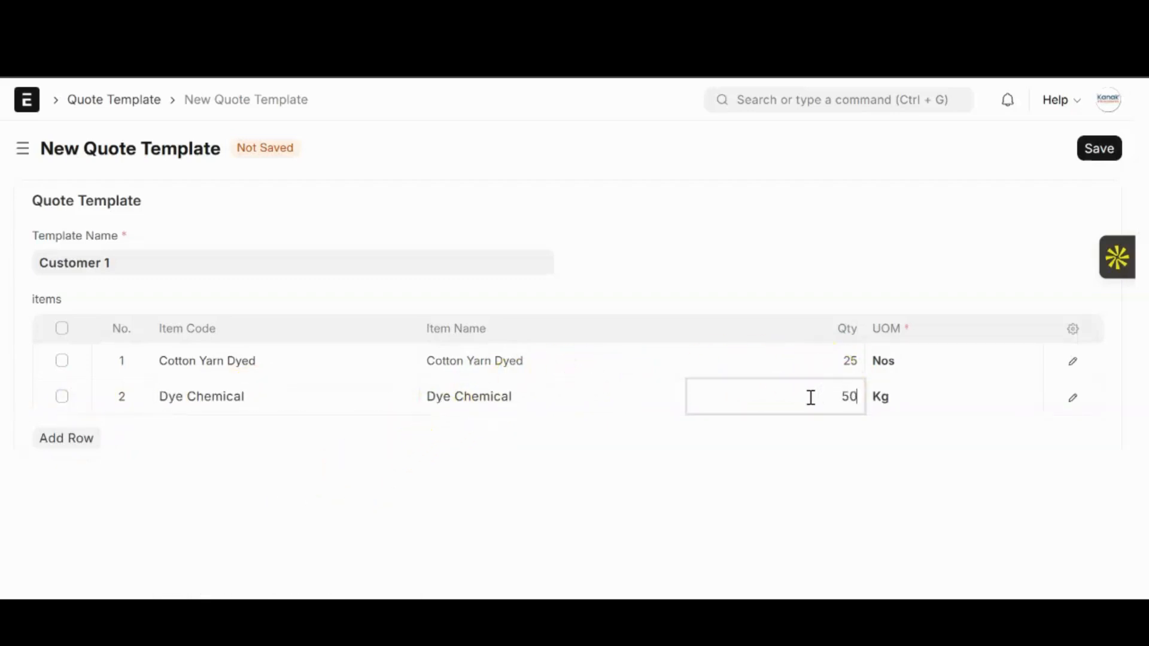
{"action": "type", "text": "0"}
Add Dye Wool Yarn as the third item with a quantity of 30 and save the quote template.
{"action": "left_click", "coordinate": [42, 439]}
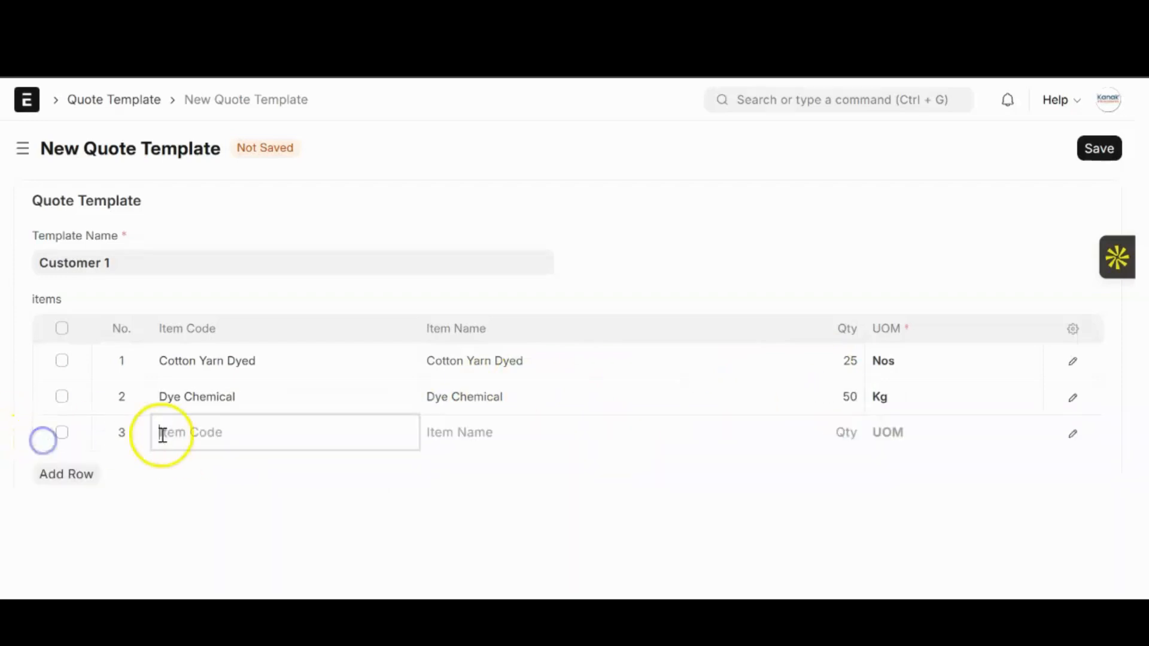
{"action": "left_click", "coordinate": [163, 435]}
{"action": "scroll", "coordinate": [266, 526], "scroll_direction": "down", "scroll_amount": 3}
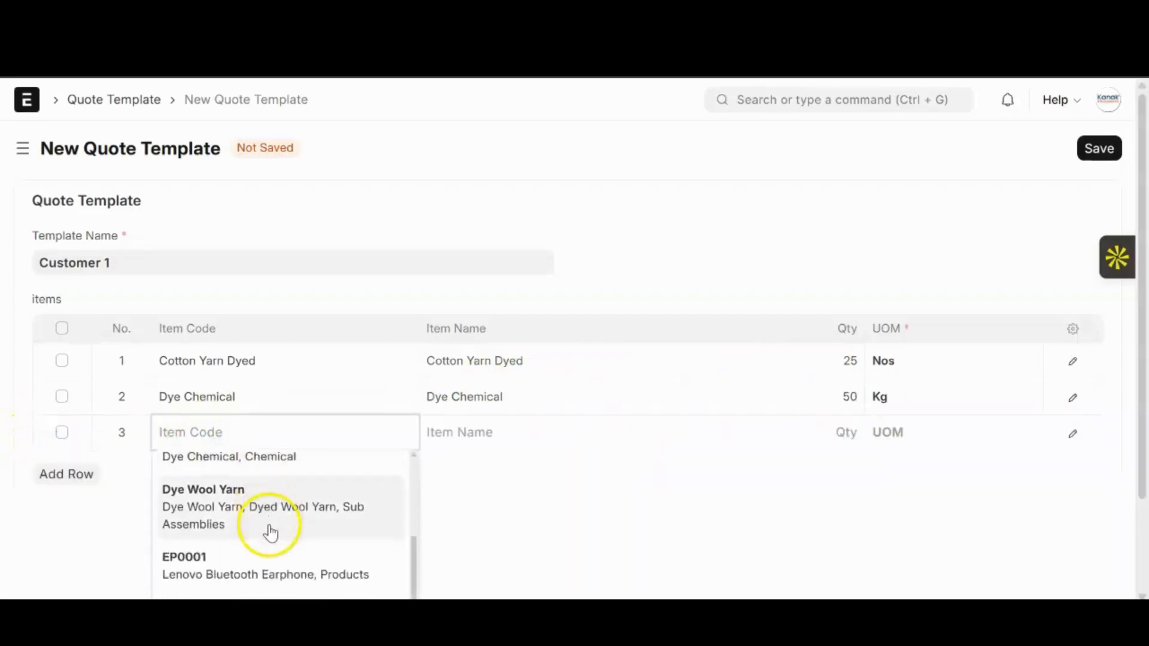
{"action": "left_click", "coordinate": [251, 489]}
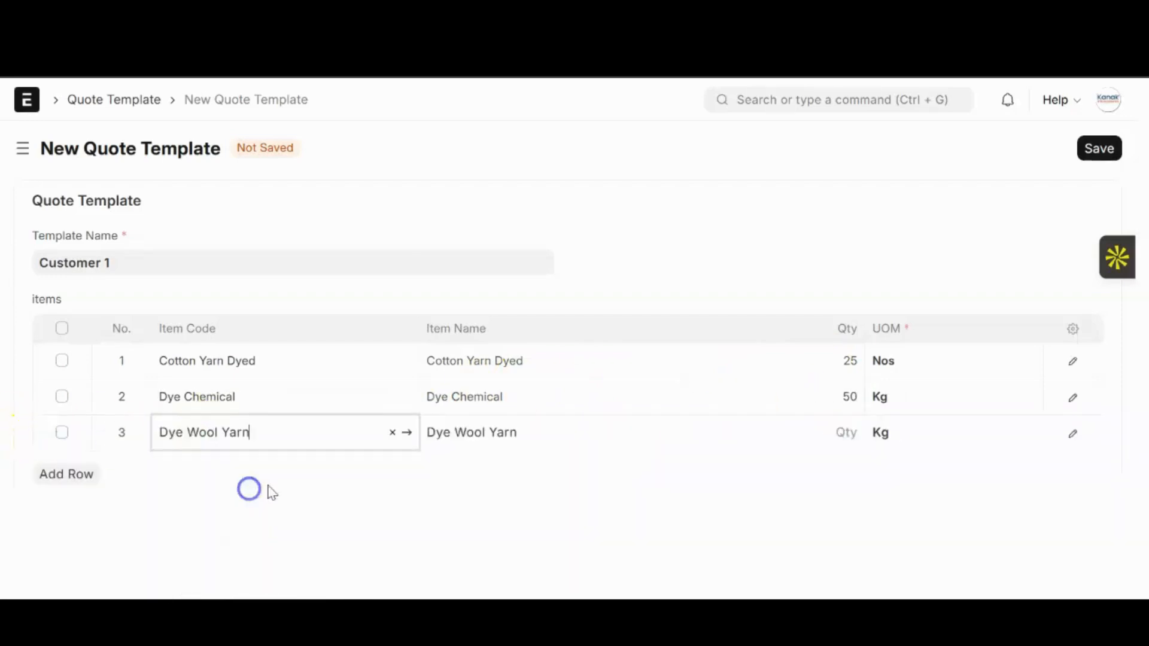
{"action": "left_click", "coordinate": [827, 435]}
{"action": "type", "text": "30"}
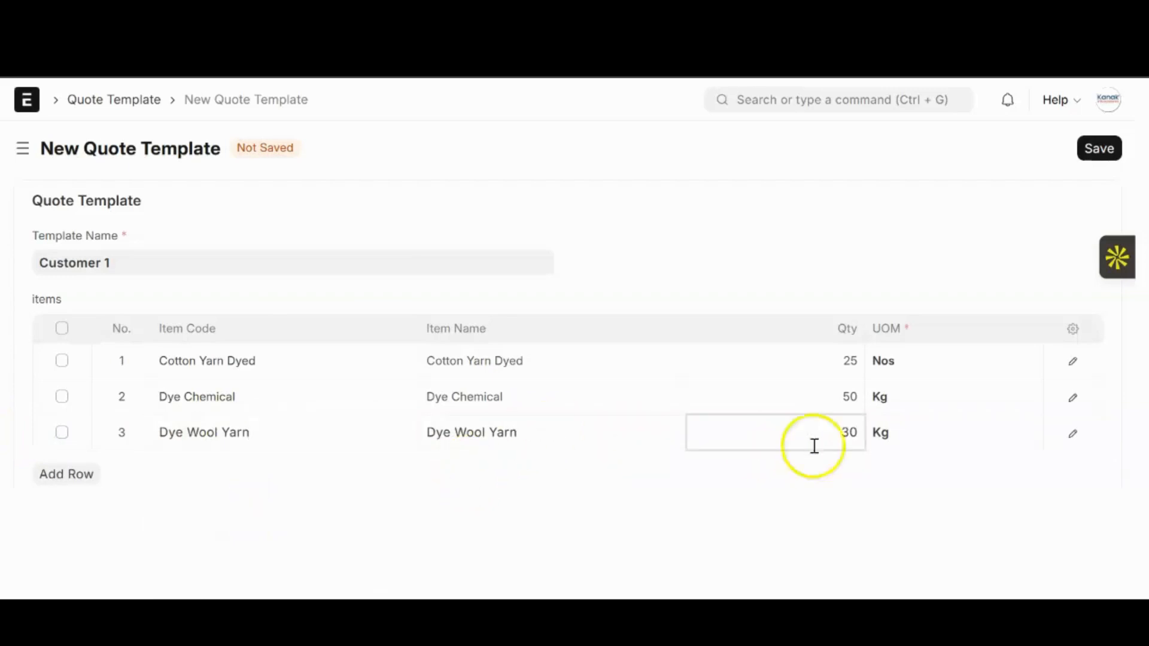
{"action": "left_click", "coordinate": [1099, 149]}
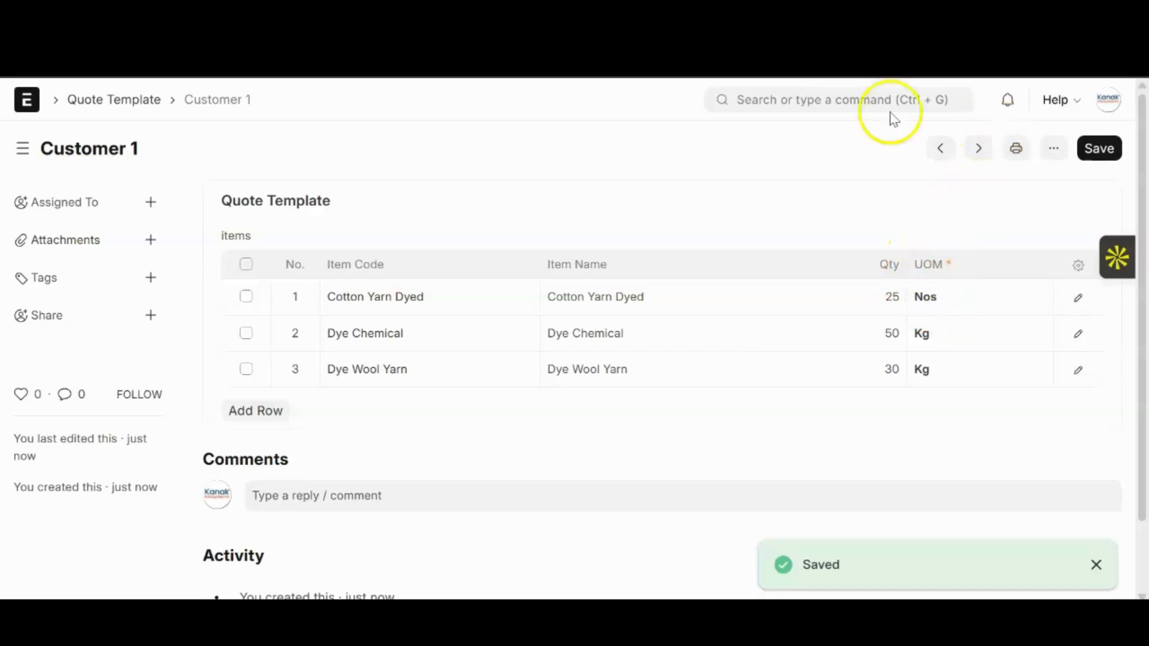
Open the Sales Order list and start a new Sales Order.
{"action": "left_click", "coordinate": [874, 104]}
{"action": "type", "text": "sale"}
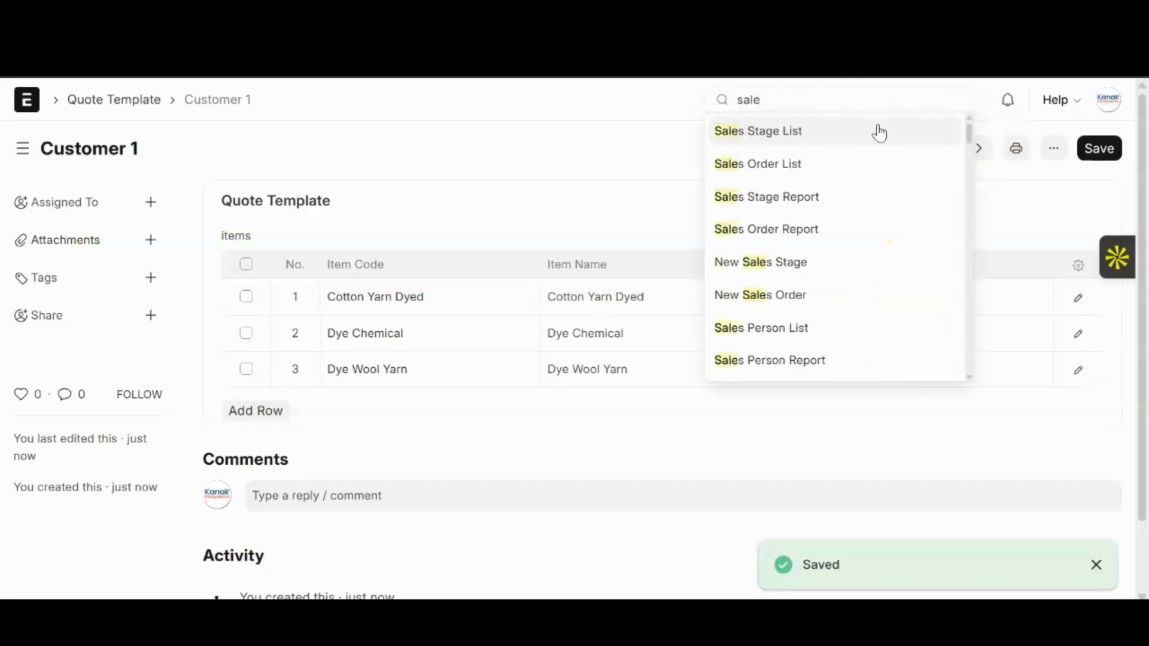
{"action": "left_click", "coordinate": [845, 166]}
{"action": "left_click", "coordinate": [1048, 147]}
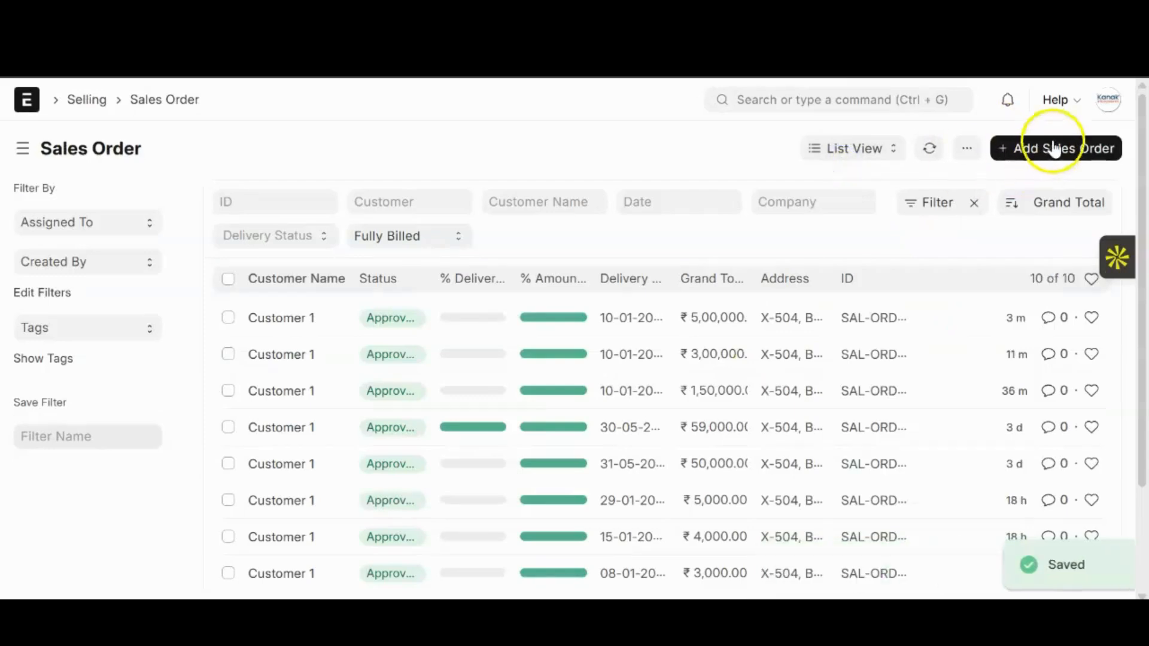
Set the order's customer to Customer 1 and load its items from the Customer 1 quote template.
{"action": "left_click", "coordinate": [170, 333]}
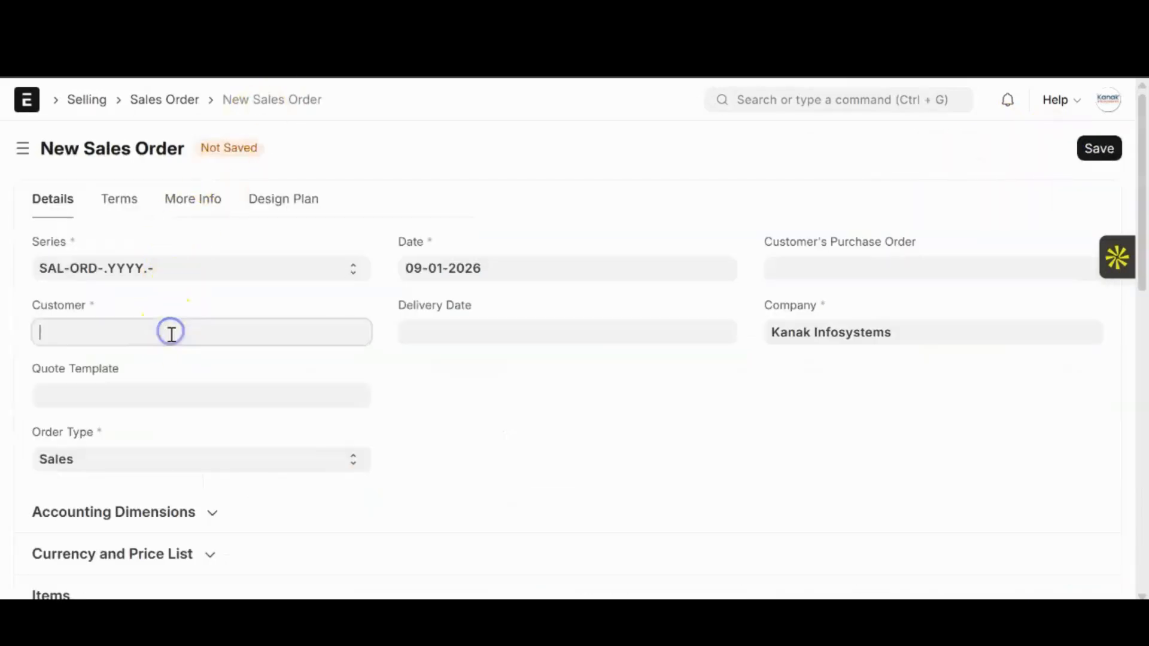
{"action": "left_click", "coordinate": [155, 380]}
{"action": "left_click", "coordinate": [128, 389]}
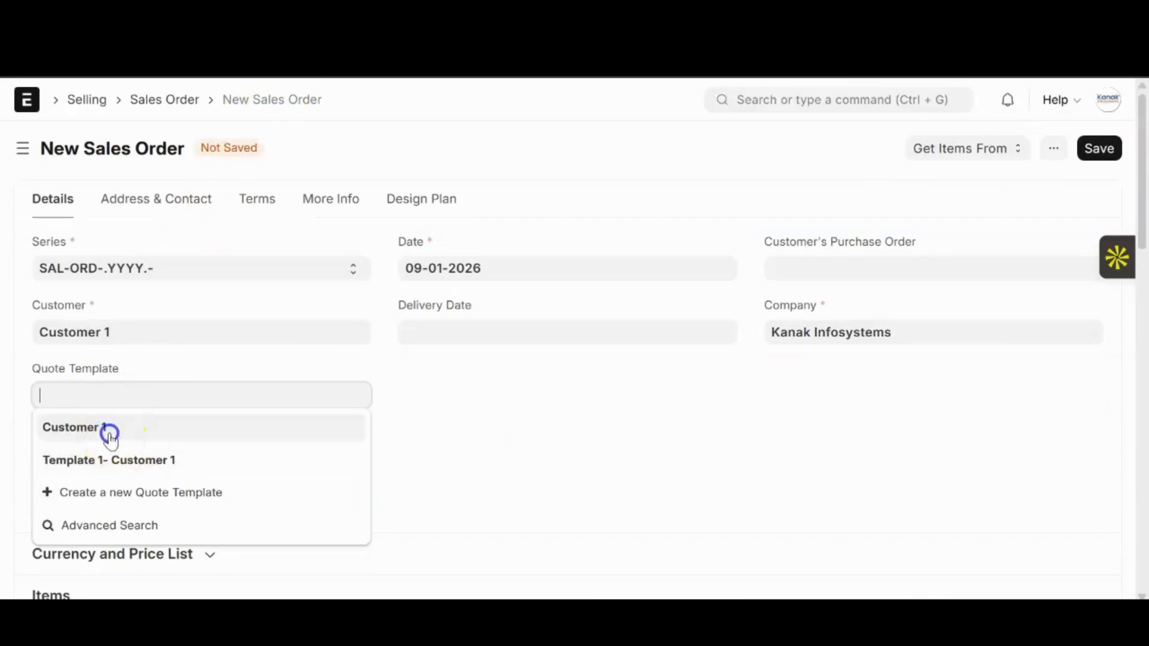
{"action": "left_click", "coordinate": [110, 432]}
{"action": "scroll", "coordinate": [505, 440], "scroll_direction": "down", "scroll_amount": 1}
{"action": "scroll", "coordinate": [505, 440], "scroll_direction": "down", "scroll_amount": 2}
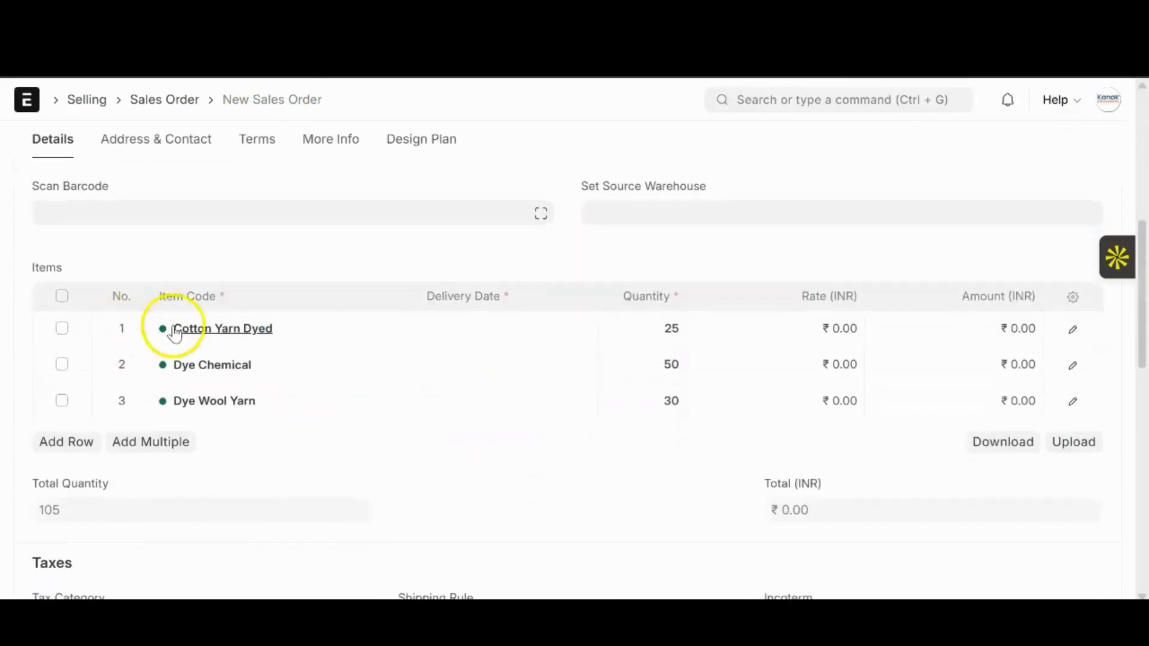
Set the delivery date of the Cotton Yarn Dyed row to 10-01-2026.
{"action": "left_click", "coordinate": [838, 321]}
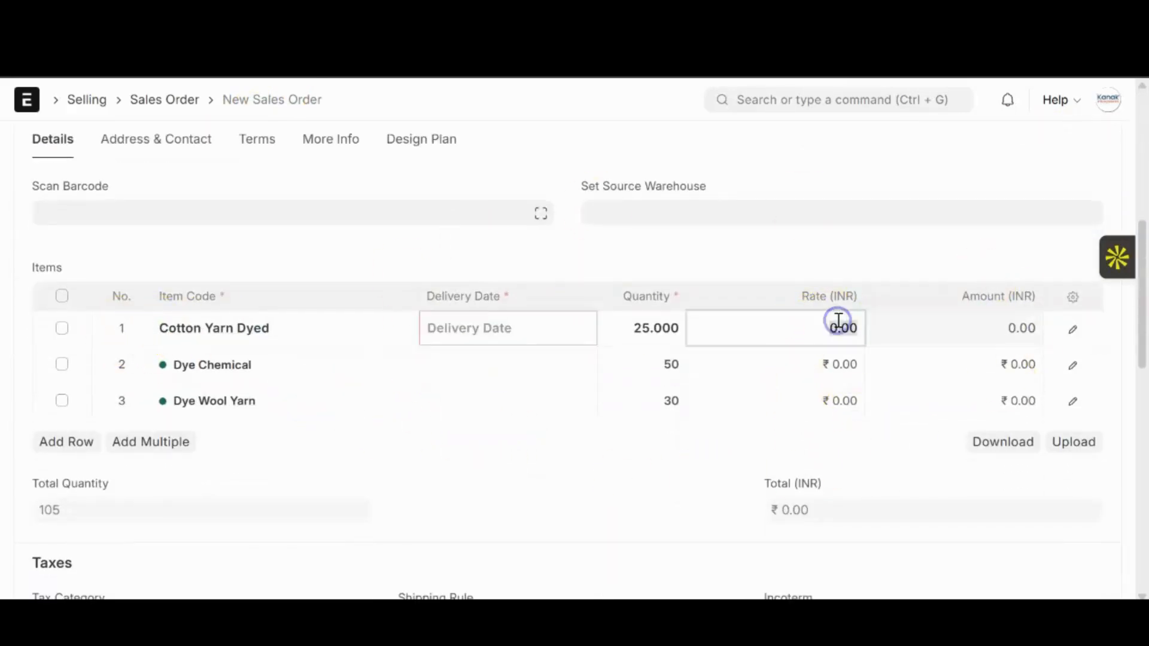
{"action": "left_click", "coordinate": [489, 338]}
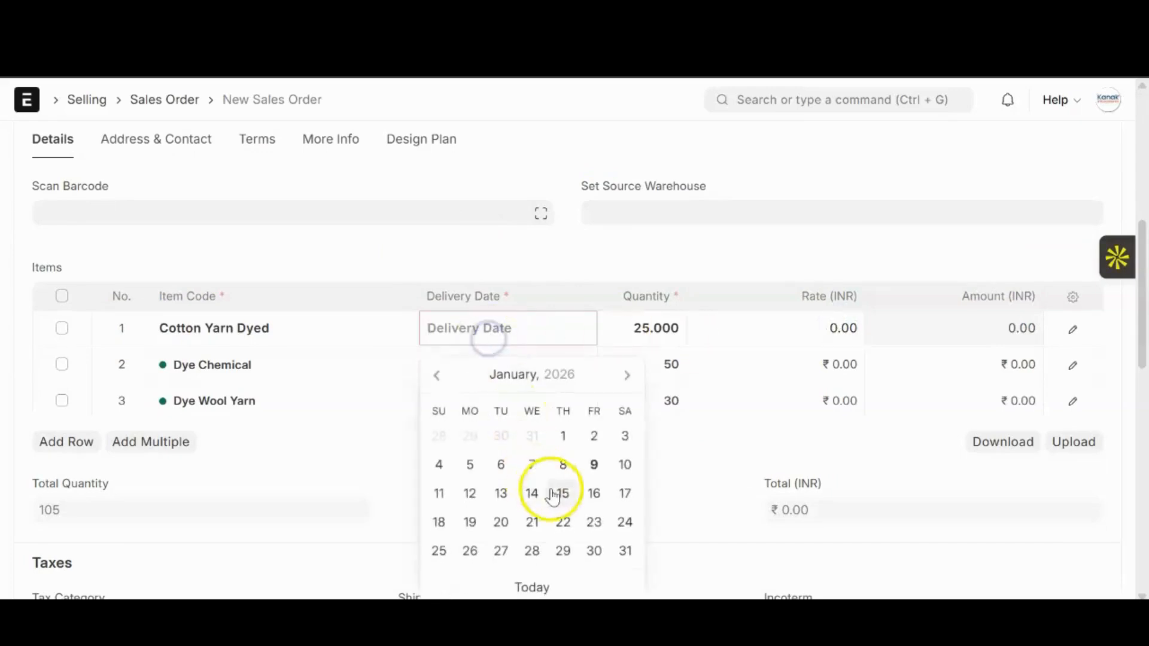
{"action": "left_click", "coordinate": [626, 462]}
Set the rates to 20 for Cotton Yarn Dyed, 300 for Dye Chemical and 50 for Dye Wool Yarn, and save the Sales Order.
{"action": "left_click", "coordinate": [829, 331]}
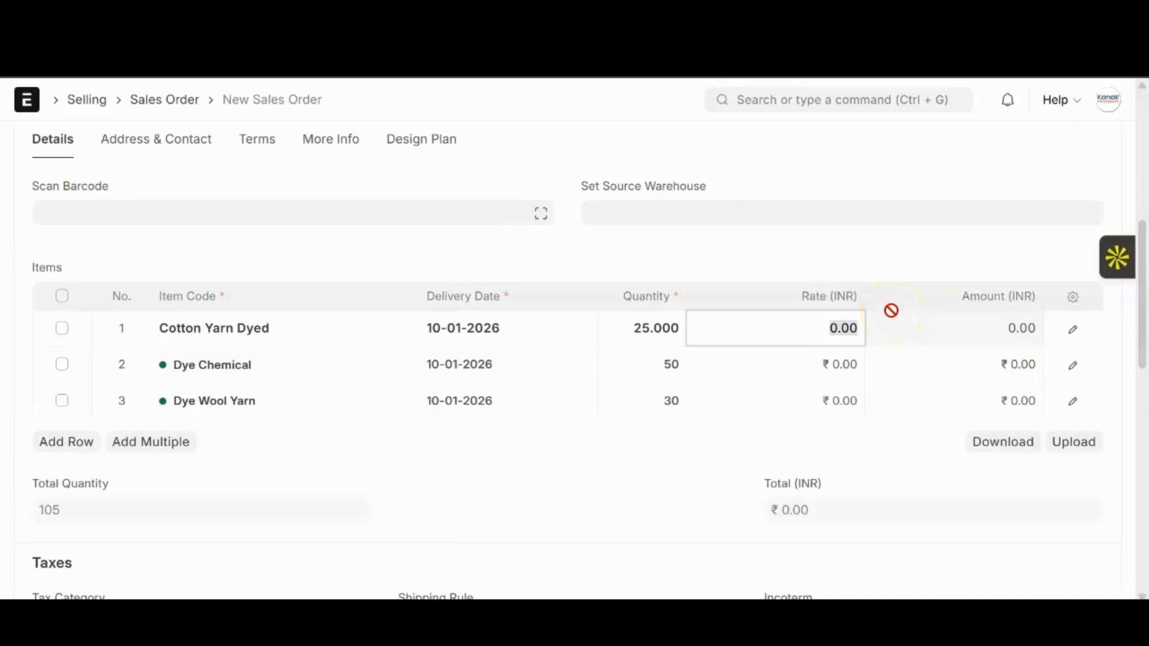
{"action": "left_click", "coordinate": [833, 372]}
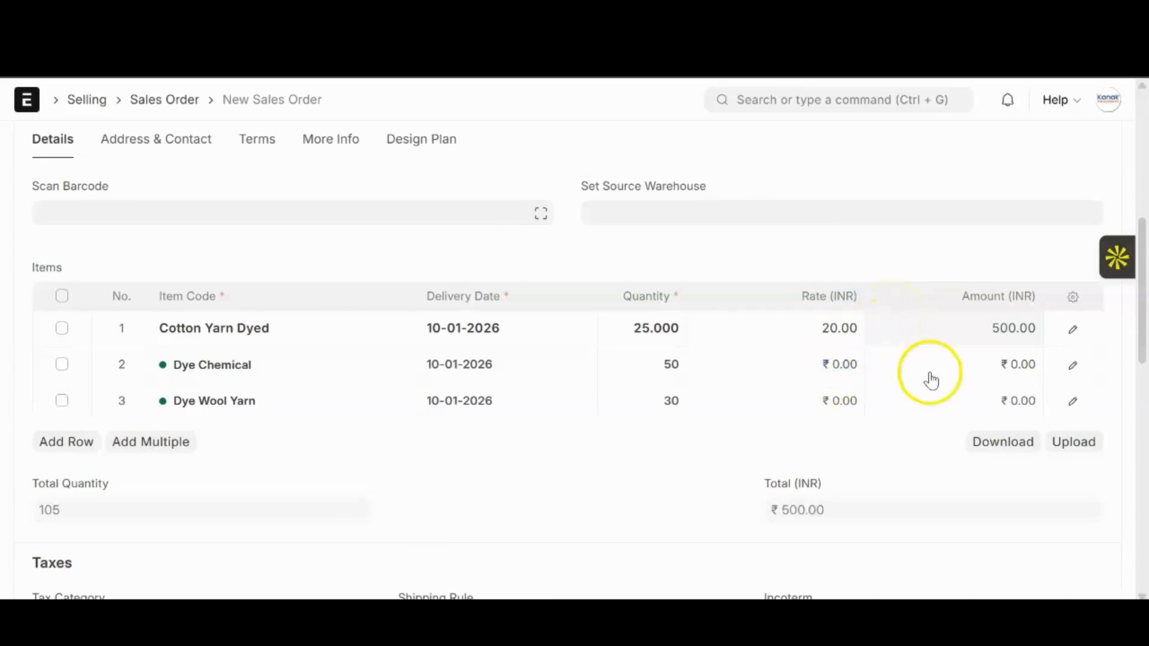
{"action": "left_click", "coordinate": [830, 365]}
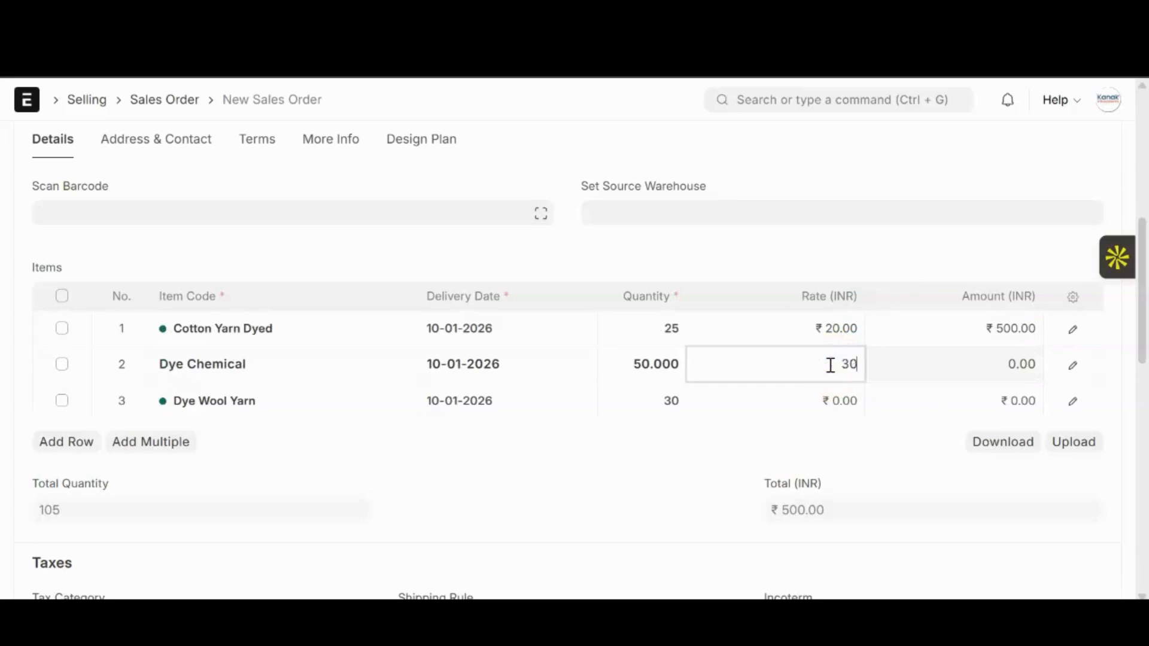
{"action": "left_click", "coordinate": [837, 392]}
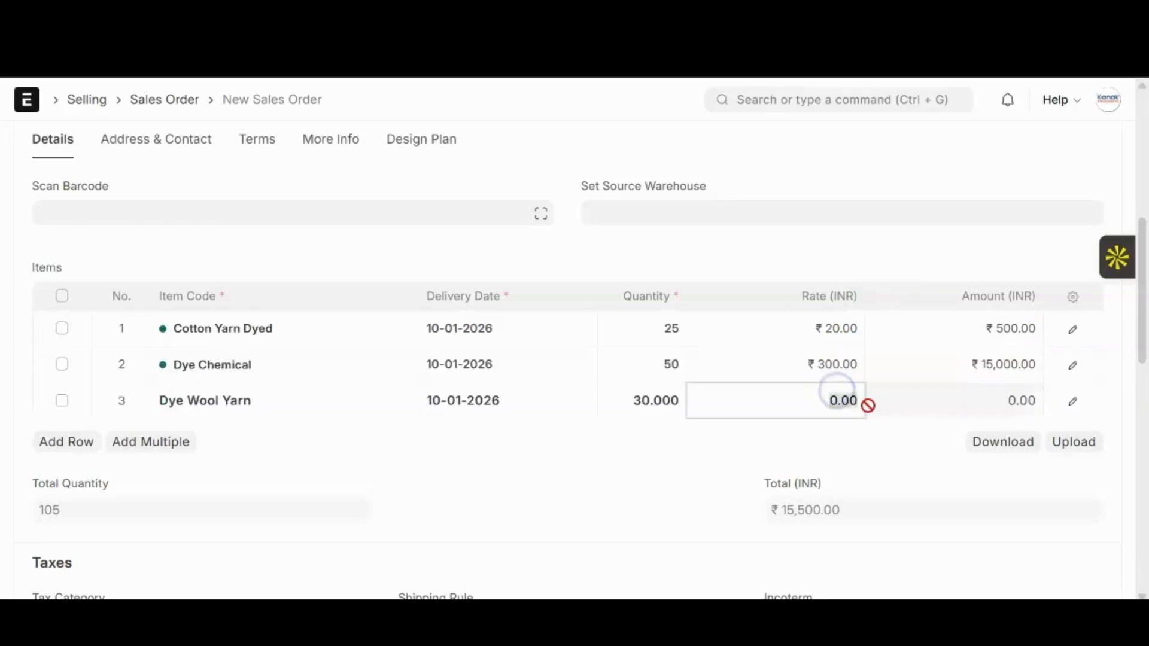
{"action": "type", "text": "50"}
{"action": "left_click", "coordinate": [621, 488]}
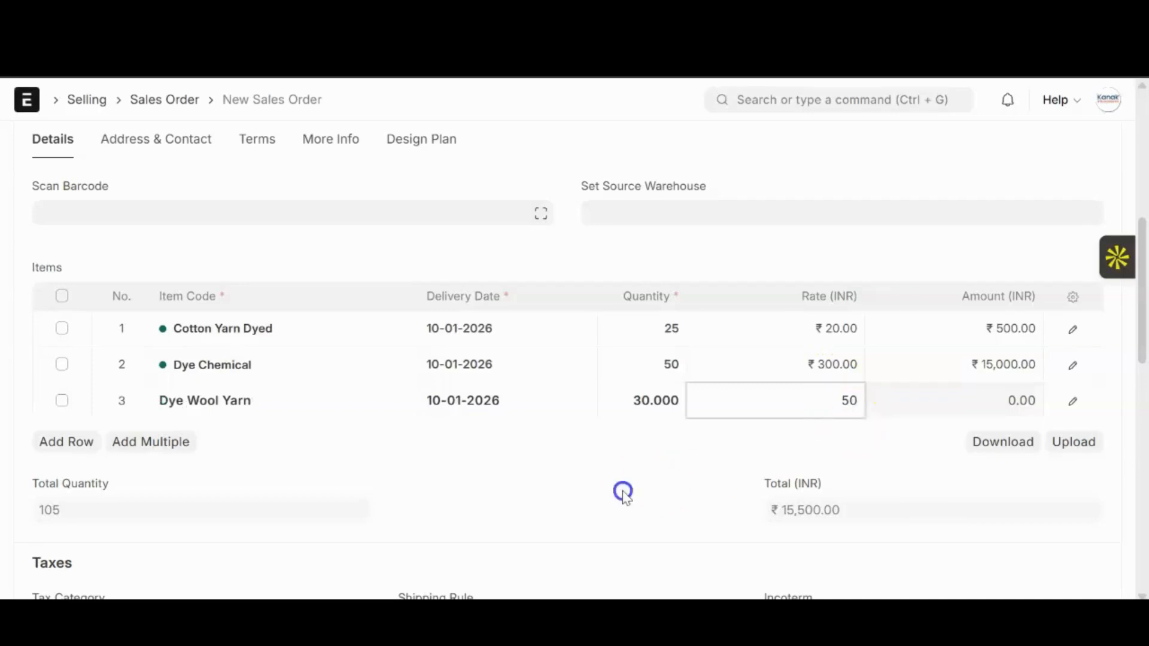
{"action": "scroll", "coordinate": [1092, 184], "scroll_direction": "up", "scroll_amount": 3}
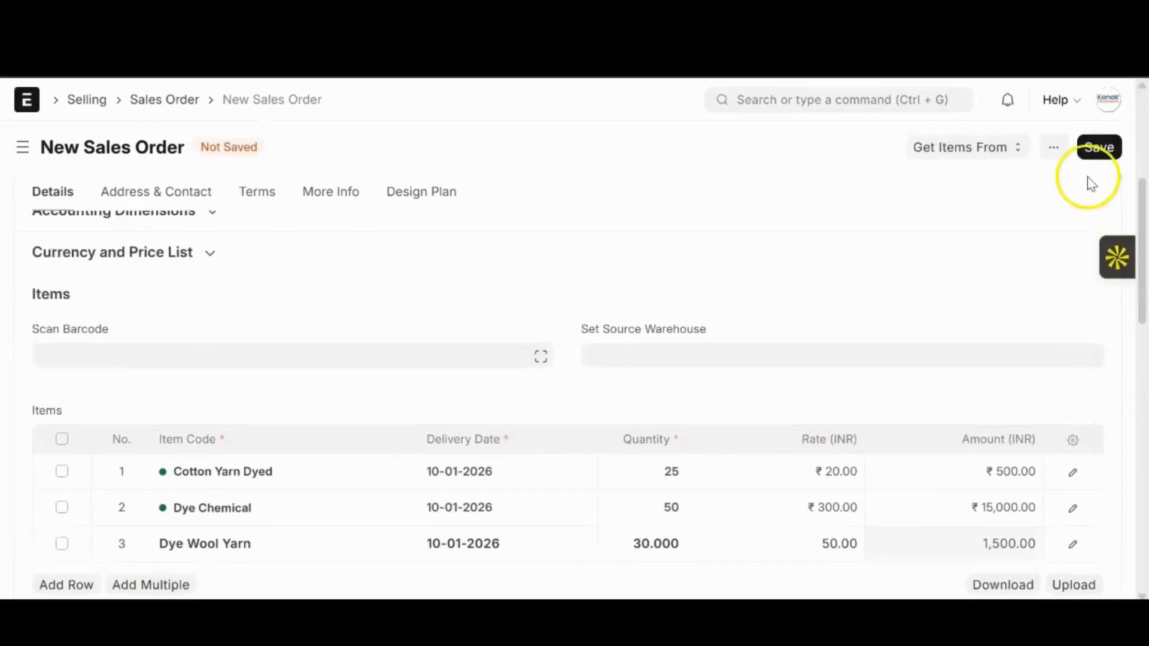
{"action": "left_click", "coordinate": [1100, 147]}
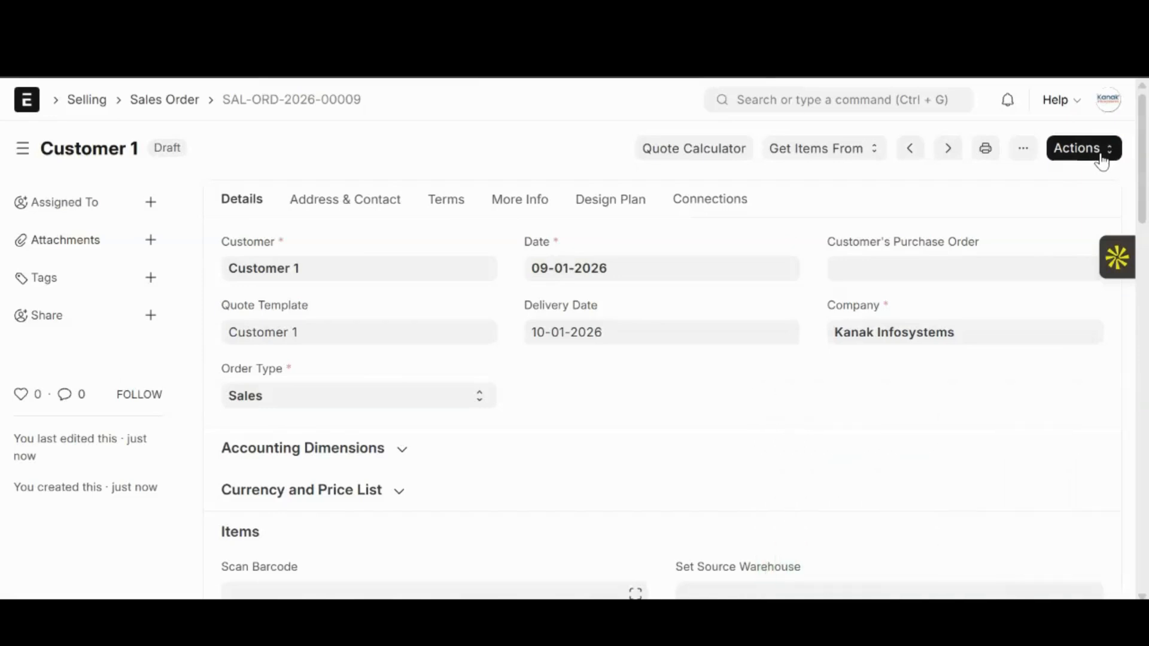
Open the order's Quote Calculator and set Cotton Yarn Dyed to quantity 30 and rate 100.
{"action": "left_click", "coordinate": [683, 158]}
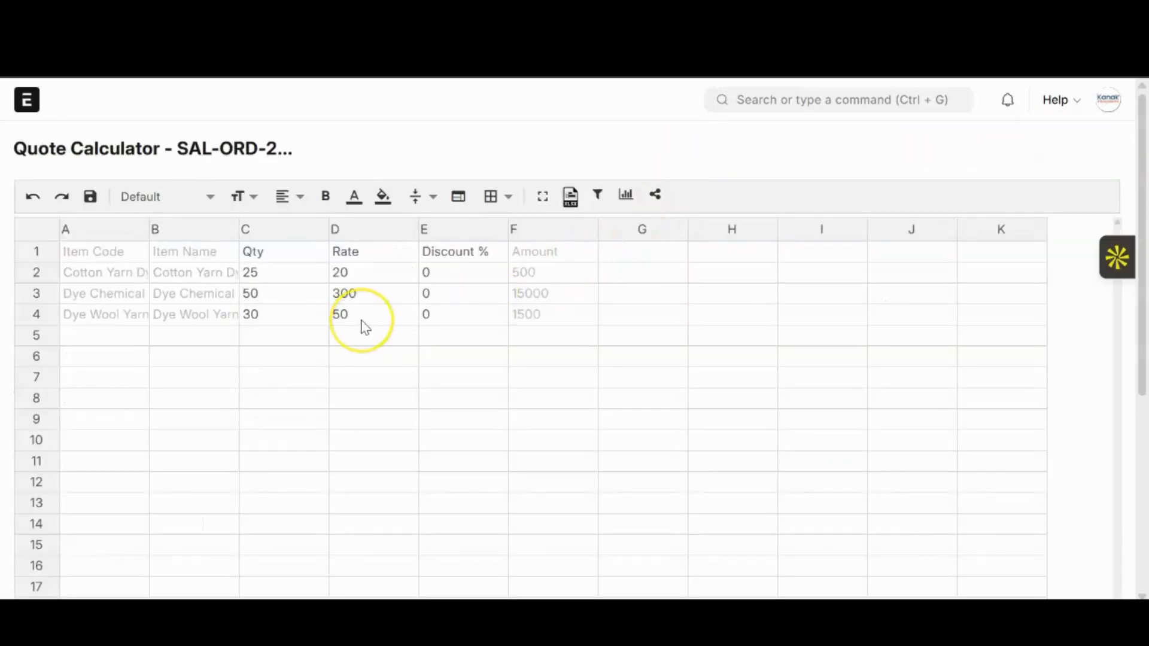
{"action": "left_click", "coordinate": [272, 279]}
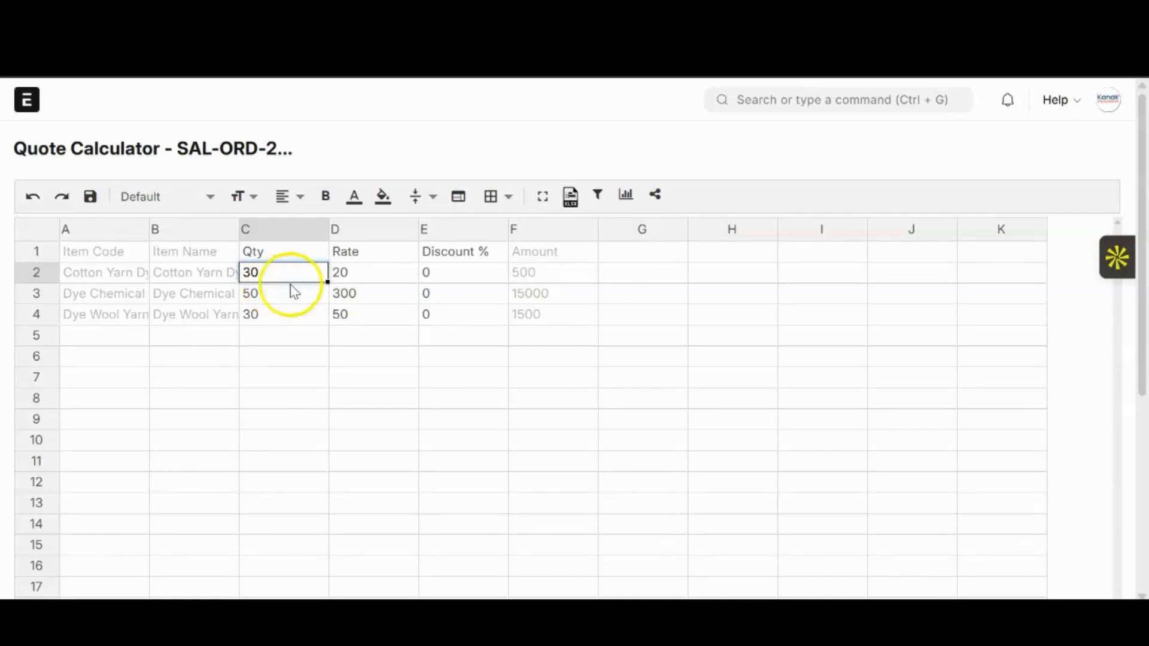
{"action": "double_click", "coordinate": [365, 272]}
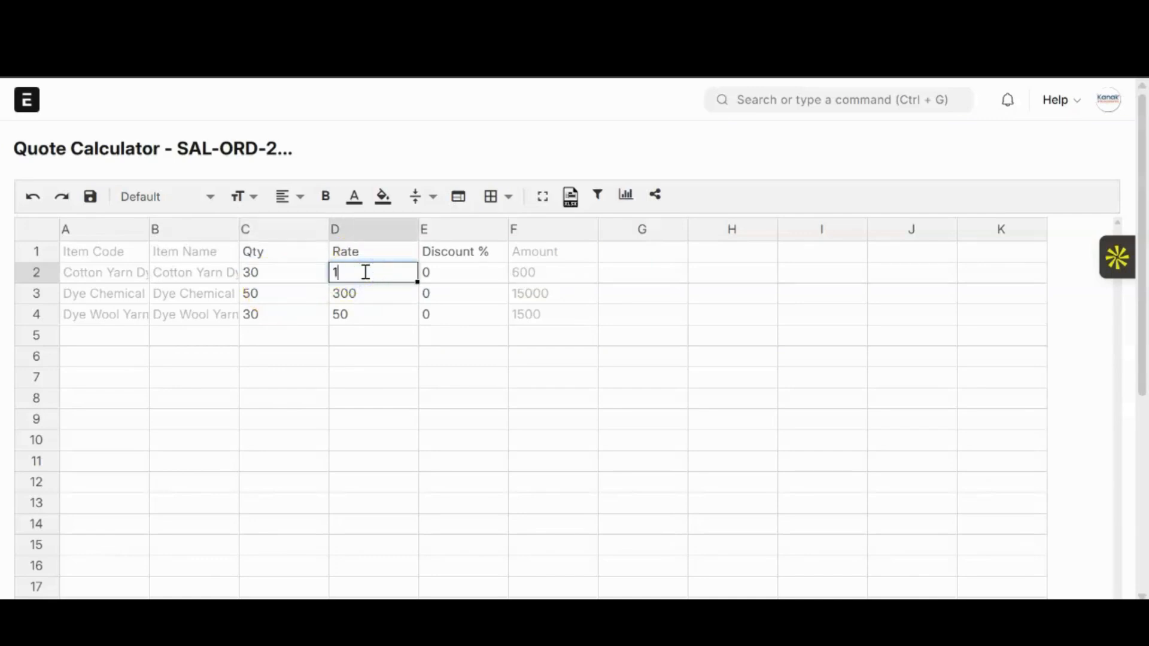
{"action": "type", "text": "100"}
{"action": "left_click", "coordinate": [277, 419]}
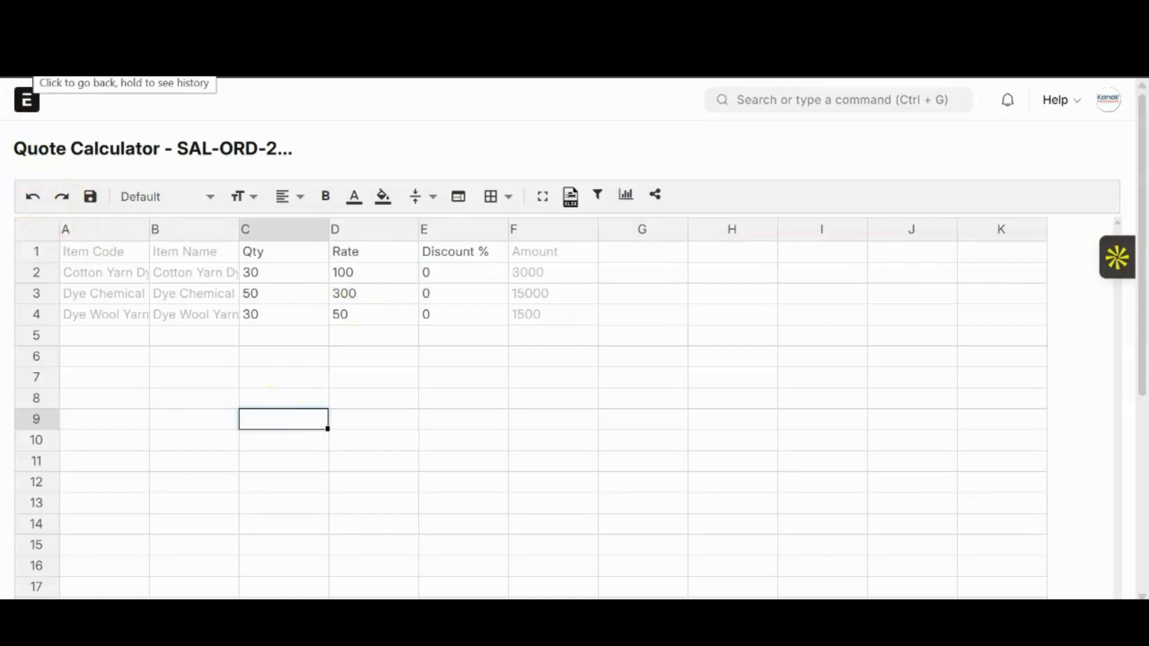
Return to the Sales Order and check the quantities, rates and amounts in its items table.
{"action": "left_click", "coordinate": [25, 58]}
{"action": "scroll", "coordinate": [746, 357], "scroll_direction": "down", "scroll_amount": 2}
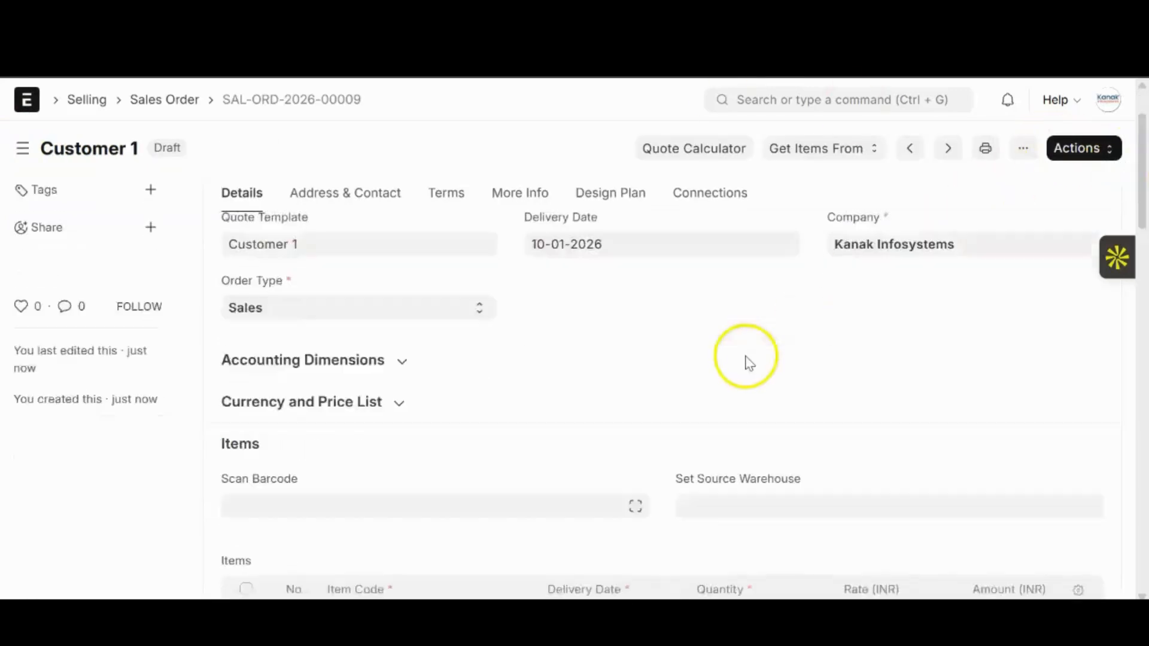
{"action": "scroll", "coordinate": [746, 357], "scroll_direction": "down", "scroll_amount": 5}
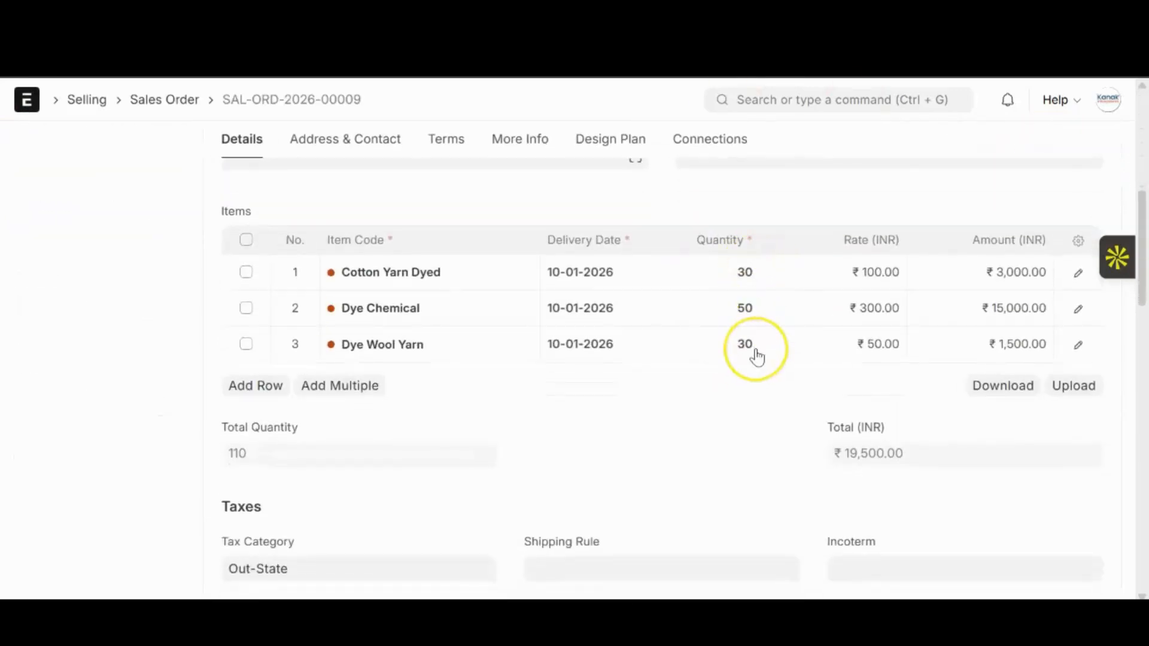
{"action": "scroll", "coordinate": [757, 356], "scroll_direction": "up", "scroll_amount": 7}
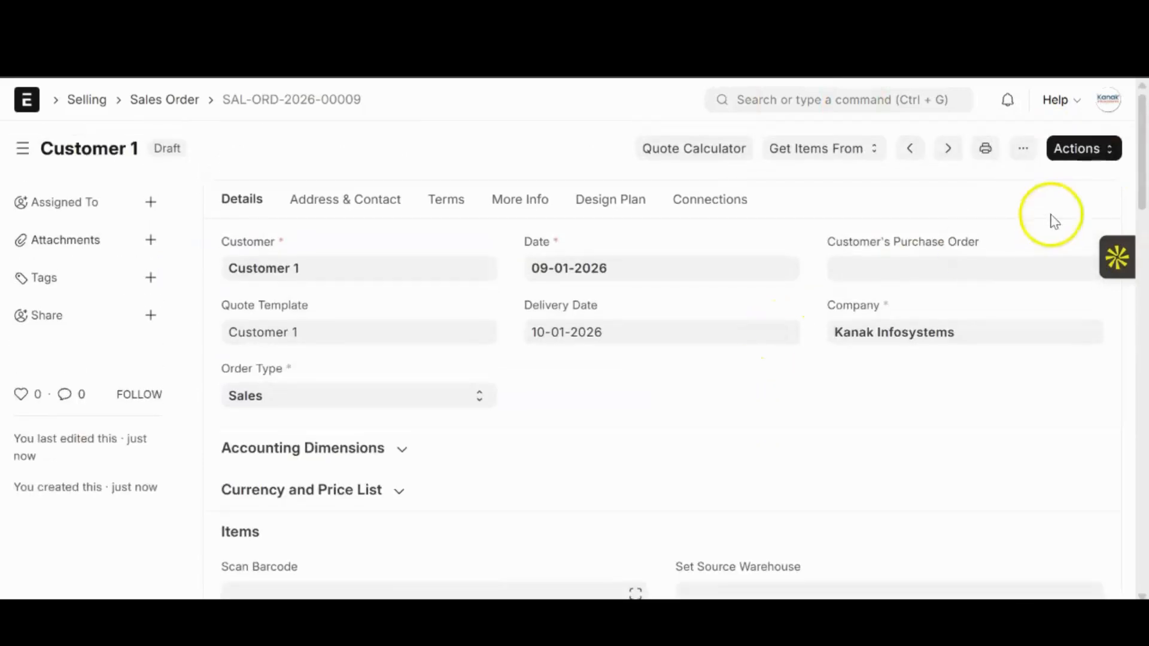
{"action": "left_click", "coordinate": [1071, 166]}
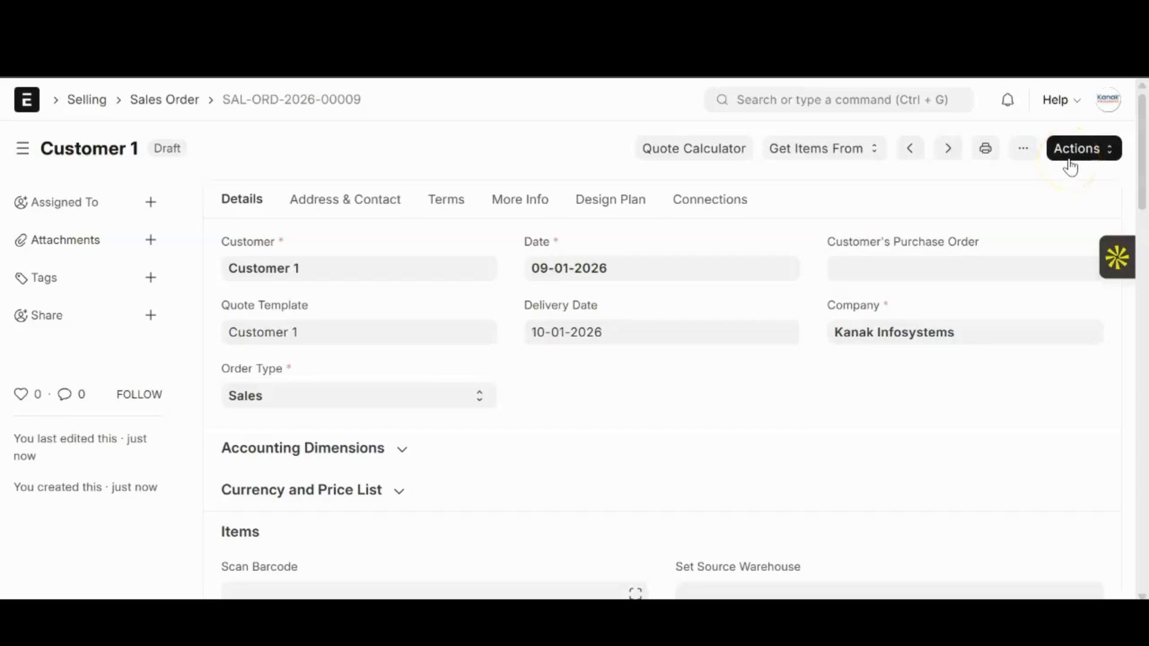